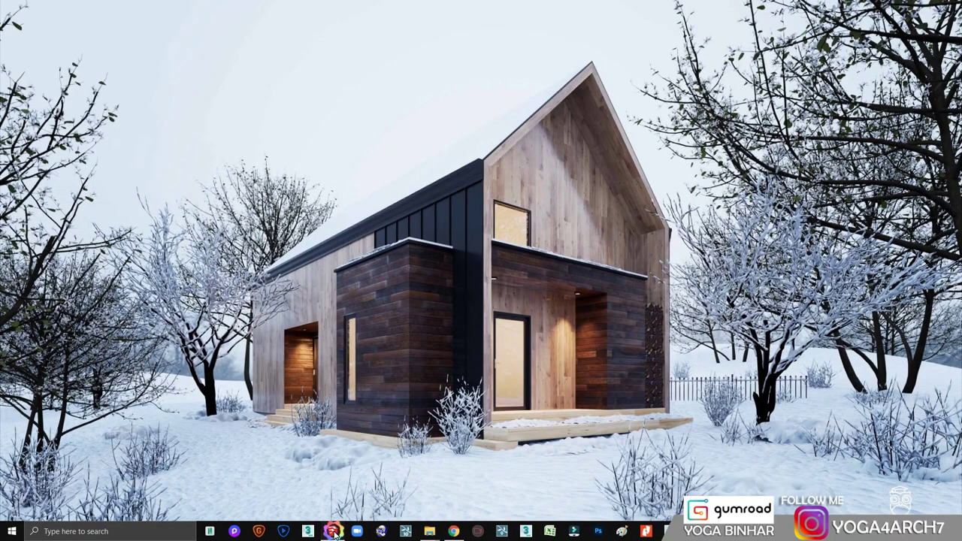
Bring the SketchUp Pro 2020 window with the house model to the front.
left_click(334, 532)
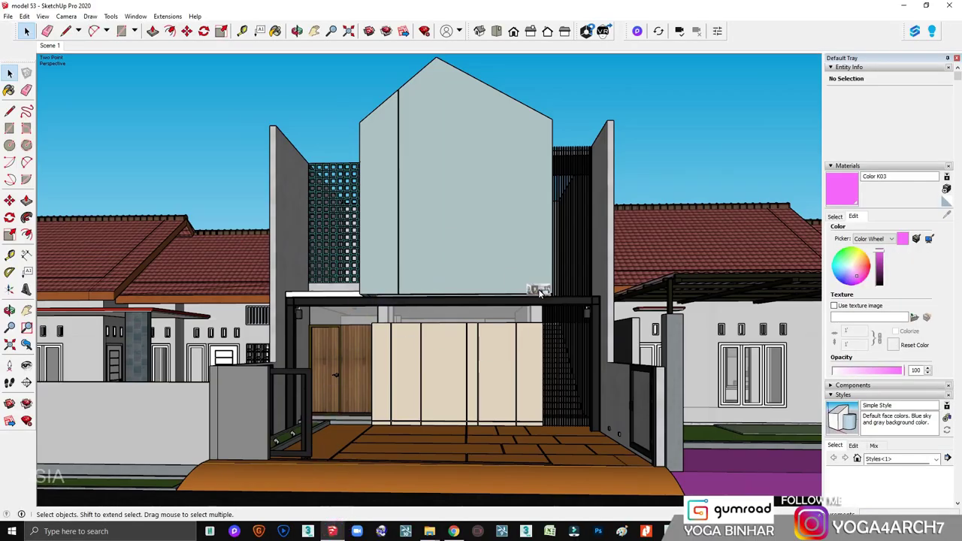
Zoom and orbit the house, then restore the saved Scene 1 front view.
scroll(540, 293, "down", 2)
mouse_move(325, 62)
middle_mouse_down()
mouse_move(376, 318)
mouse_move(522, 326)
mouse_move(592, 344)
mouse_move(554, 272)
middle_mouse_up()
left_click(50, 45)
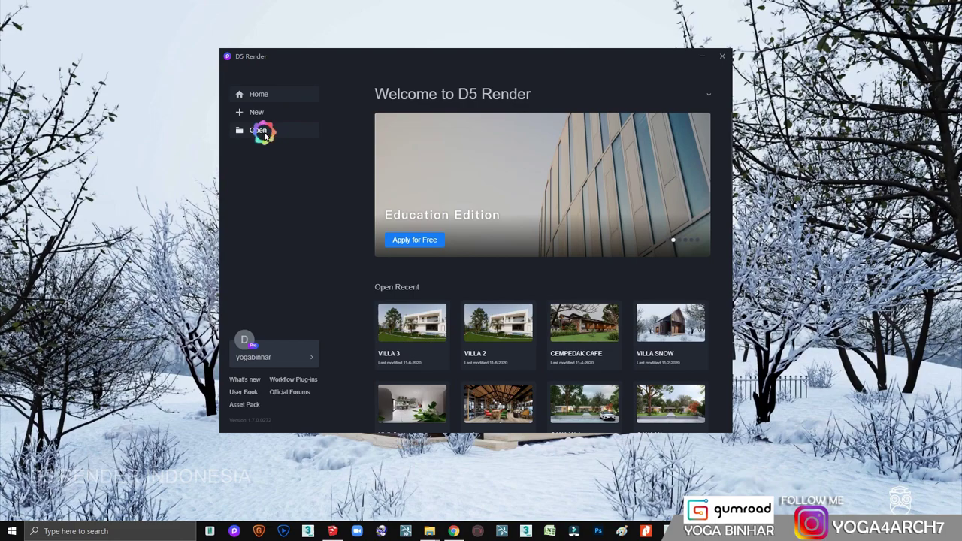
Load the model 53 file into a new D5 Render project.
left_click(257, 131)
double_click(260, 129)
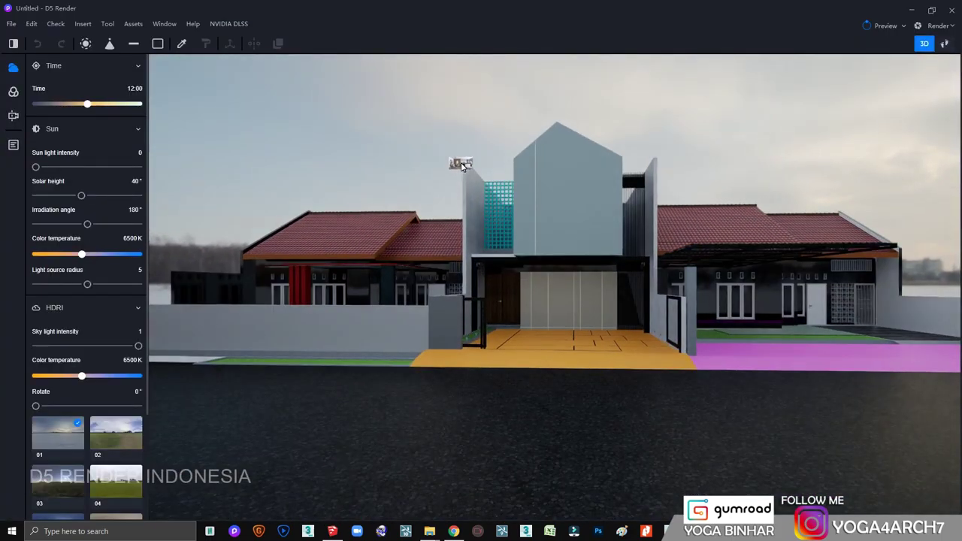
Narrow the camera's field of view on the house in Camera settings.
left_click(14, 146)
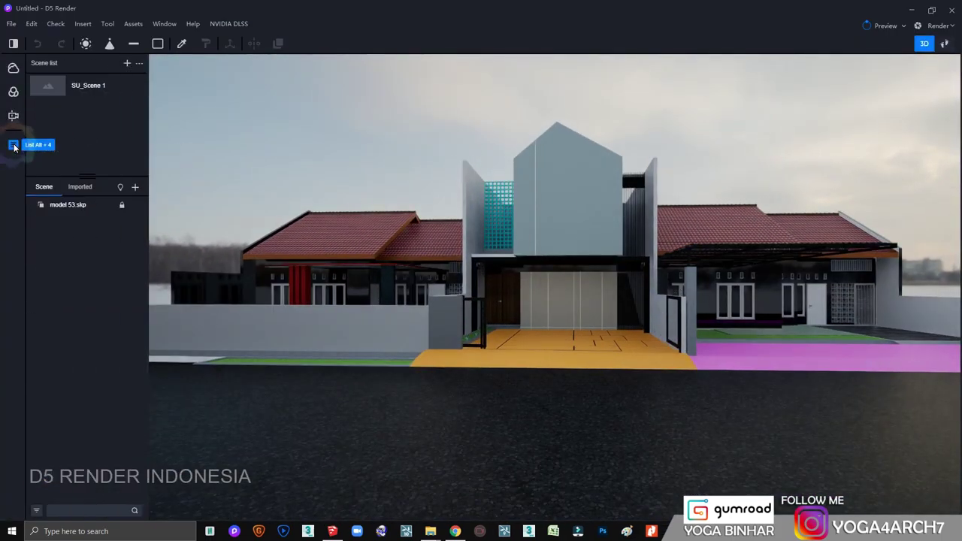
left_click(15, 148)
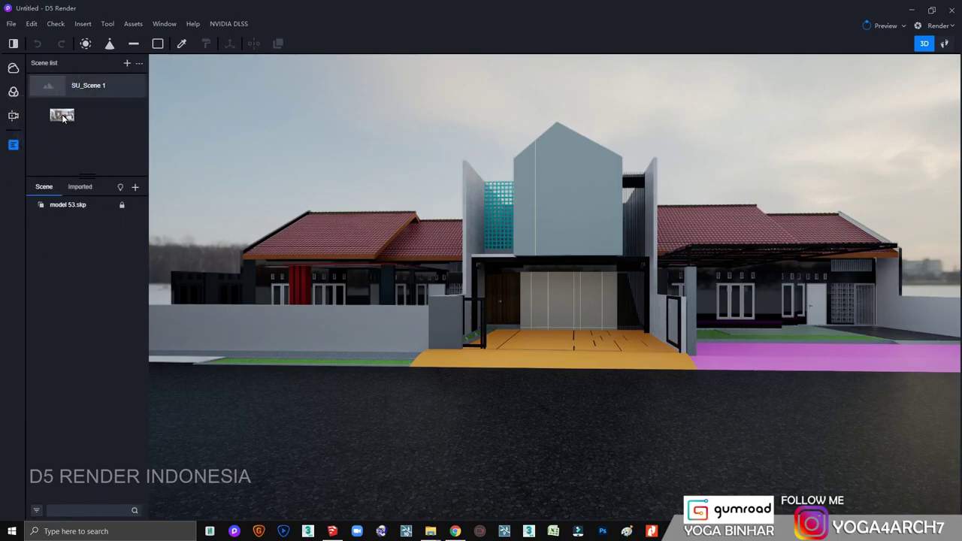
left_click(13, 115)
left_click_drag(90, 192, 86, 190)
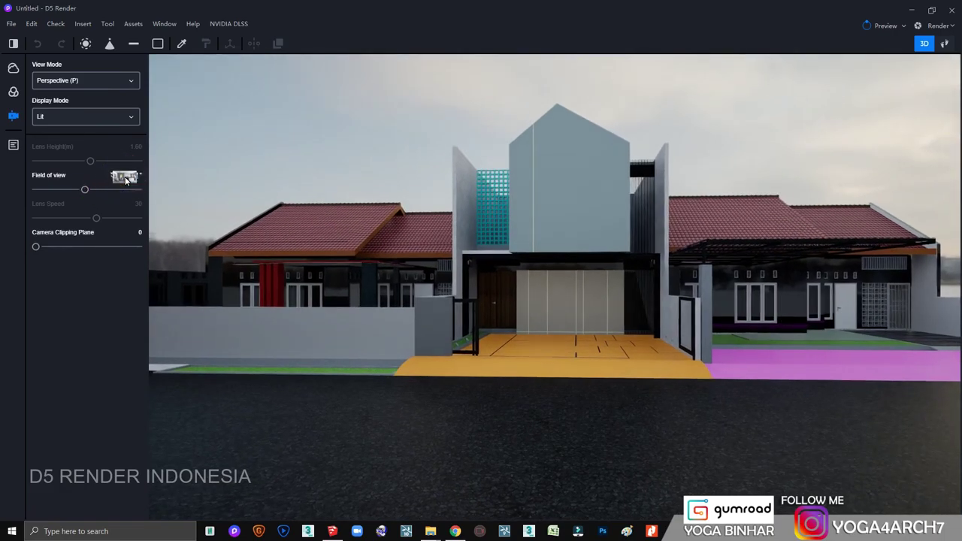
scroll(126, 178, "down", 2)
Walk the camera in to centre the facade, straightened with F8 two-point perspective.
left_click(944, 43)
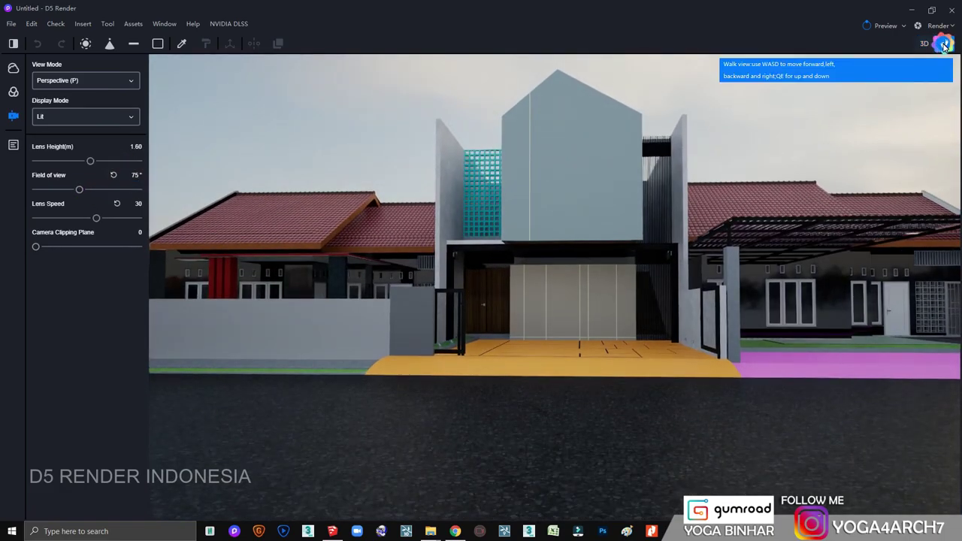
key("w")
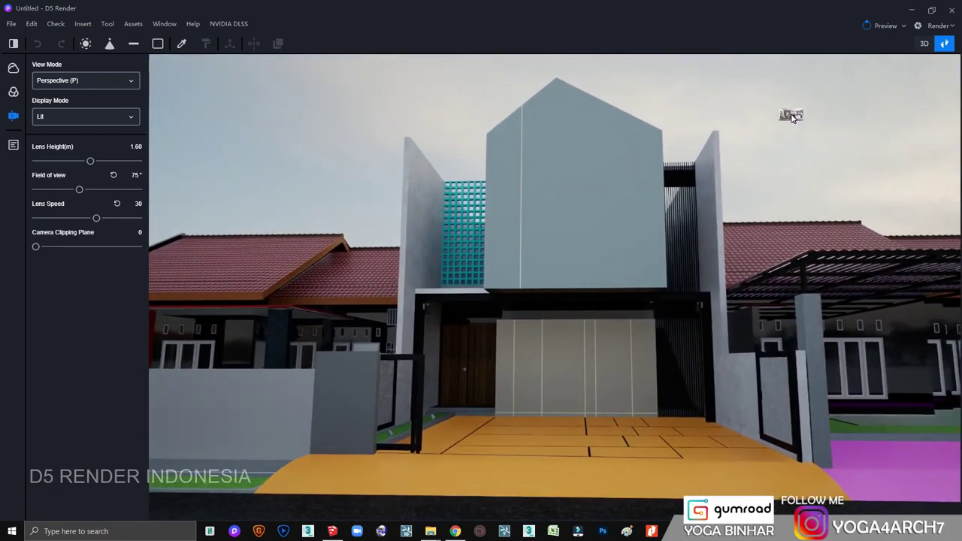
mouse_move(791, 117)
right_mouse_down()
mouse_move(812, 118)
mouse_move(811, 108)
right_mouse_up()
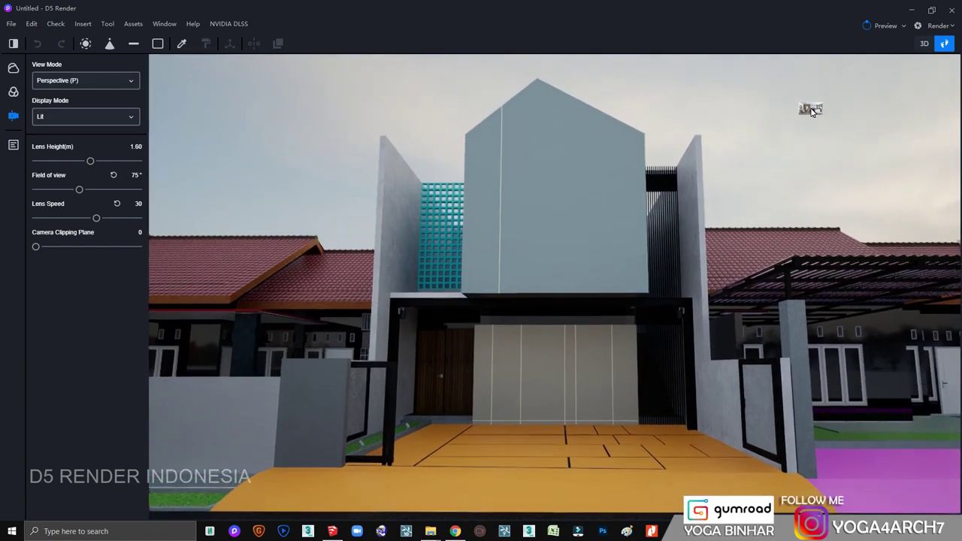
key("F8")
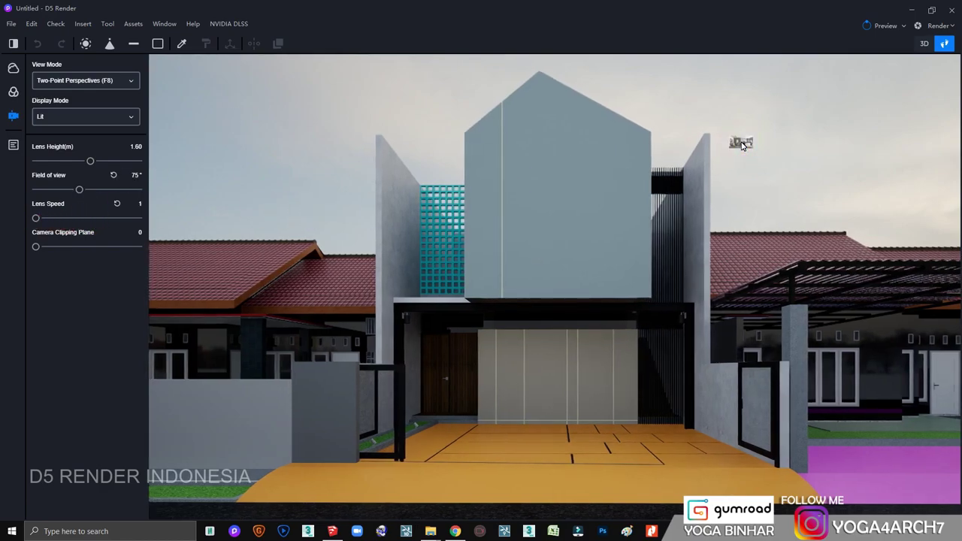
key("a")
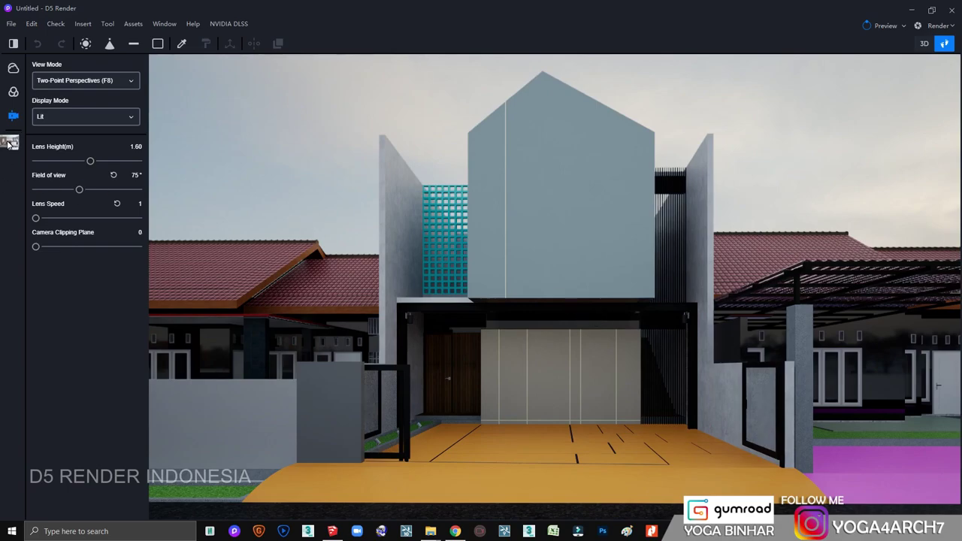
Make SU_Scene 1 the active view and raise camera lens speed from 1 to 18.
left_click(9, 143)
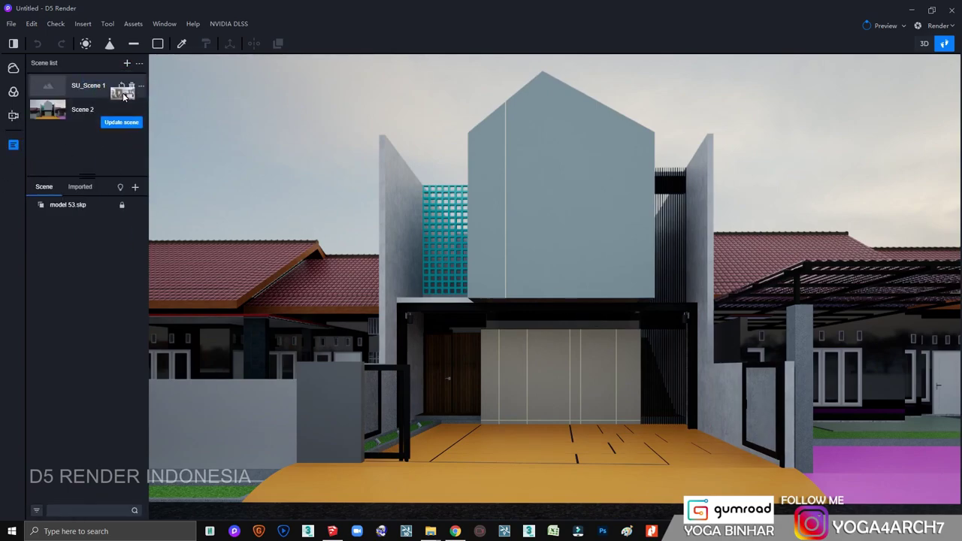
left_click(124, 95)
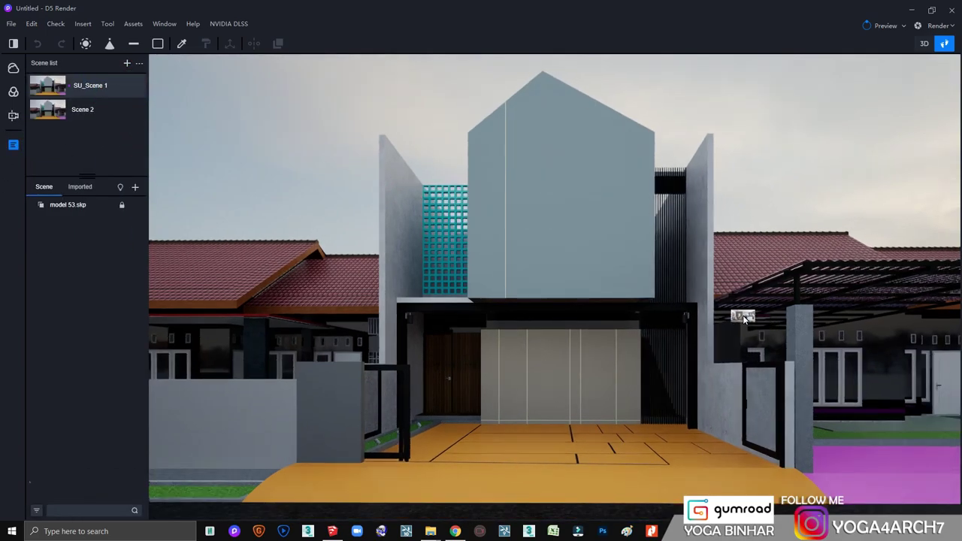
scroll(500, 233, "up", 3)
scroll(531, 243, "up", 3)
scroll(444, 204, "up", 3)
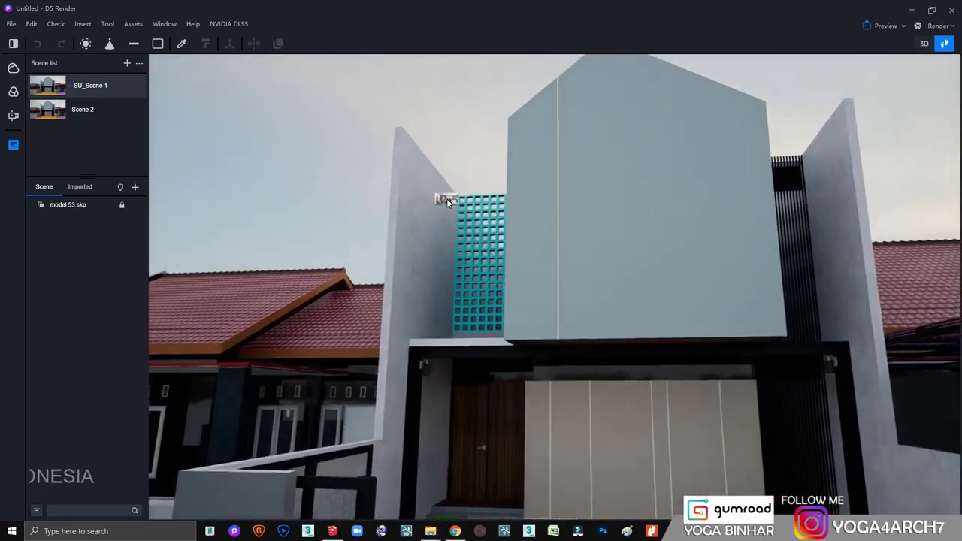
left_click(13, 115)
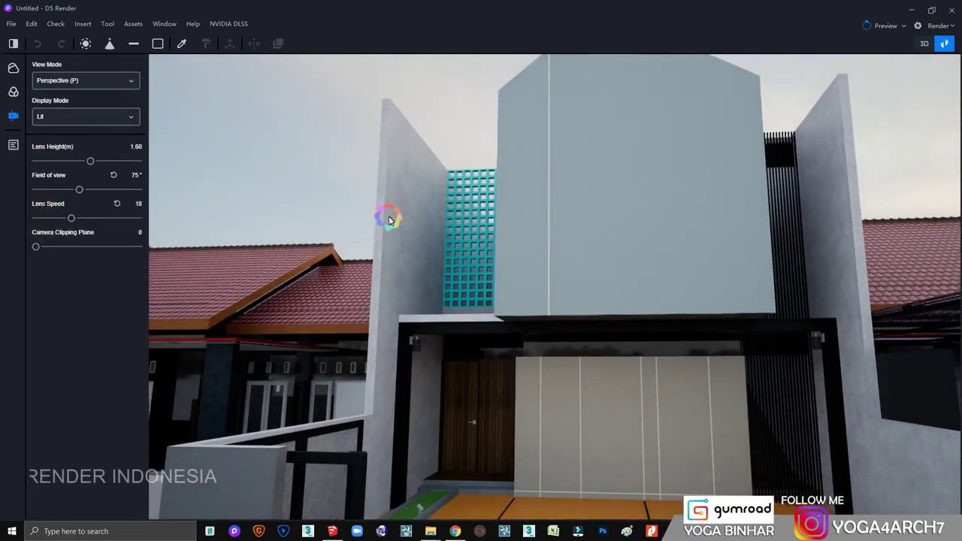
scroll(388, 219, "up", 3)
scroll(399, 218, "up", 3)
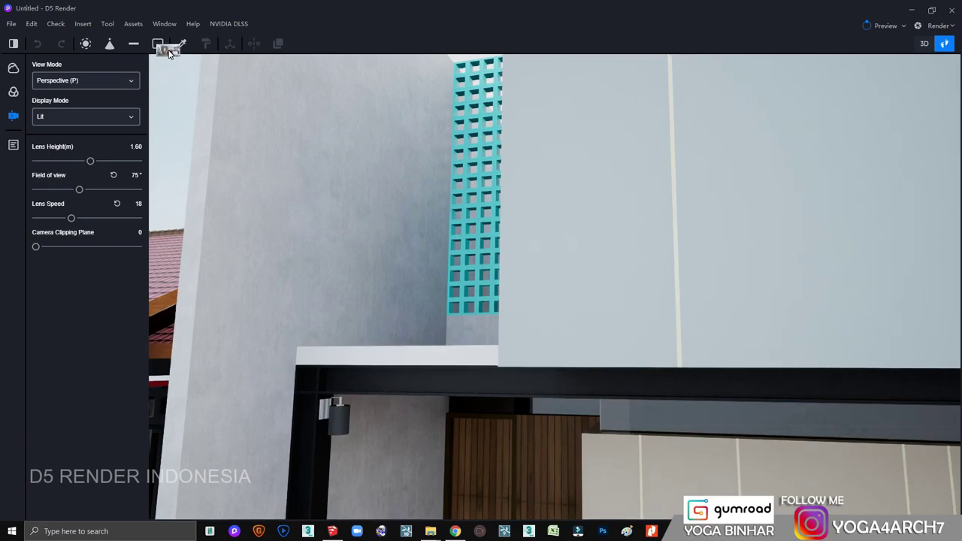
Give the concrete side wall a Metal value of 0.07.
left_click(319, 155)
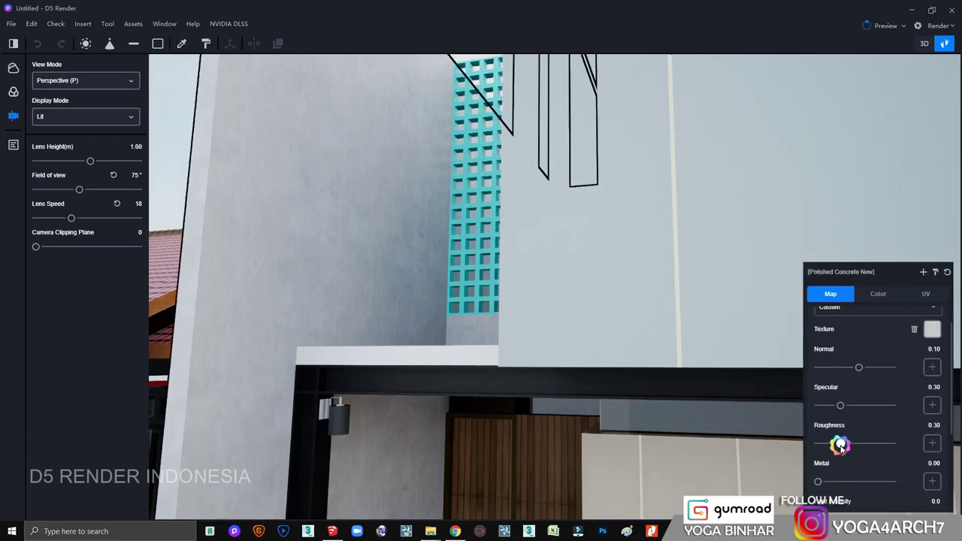
left_click_drag(820, 481, 824, 482)
scroll(603, 410, "down", 5)
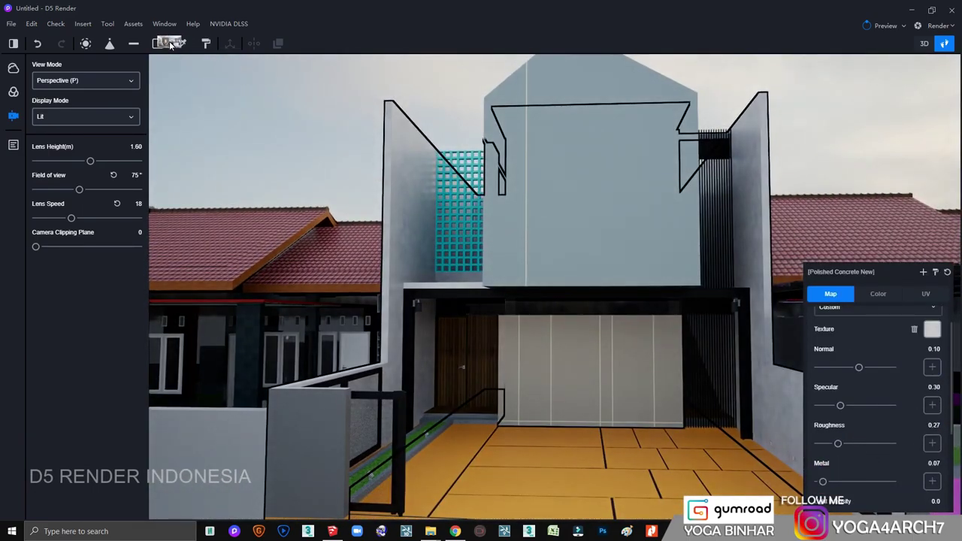
Raise the Value of the upper grey box's Color H01 so it is nearly white.
left_click(180, 46)
left_click(579, 156)
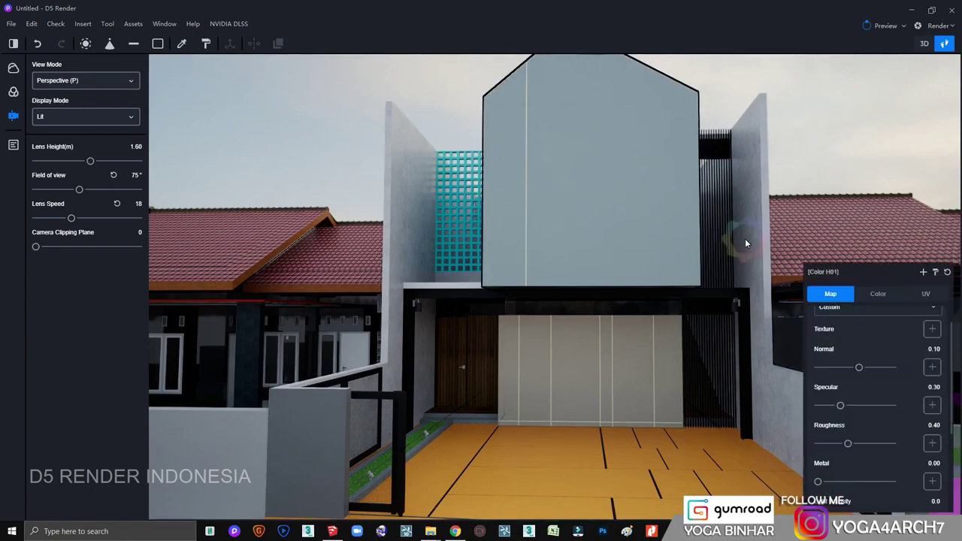
left_click(887, 296)
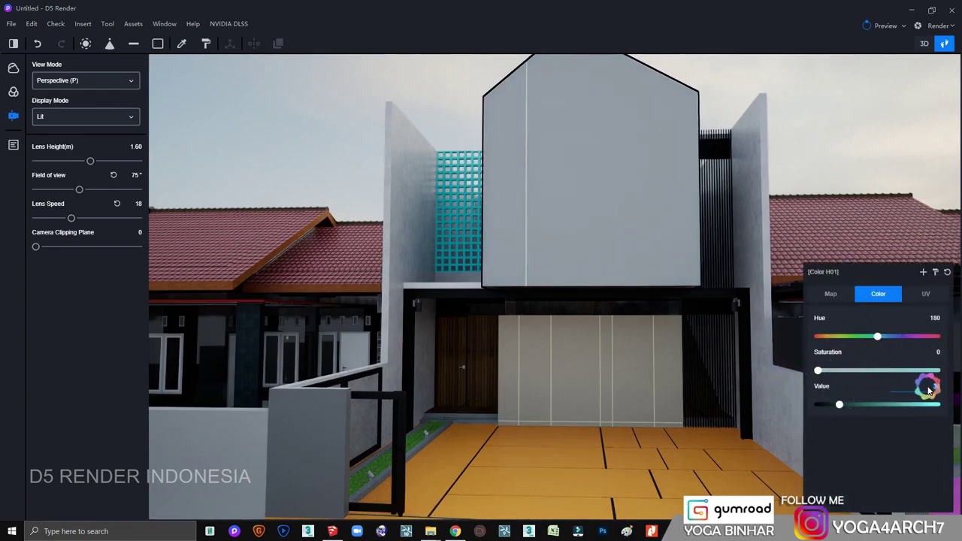
key("Escape")
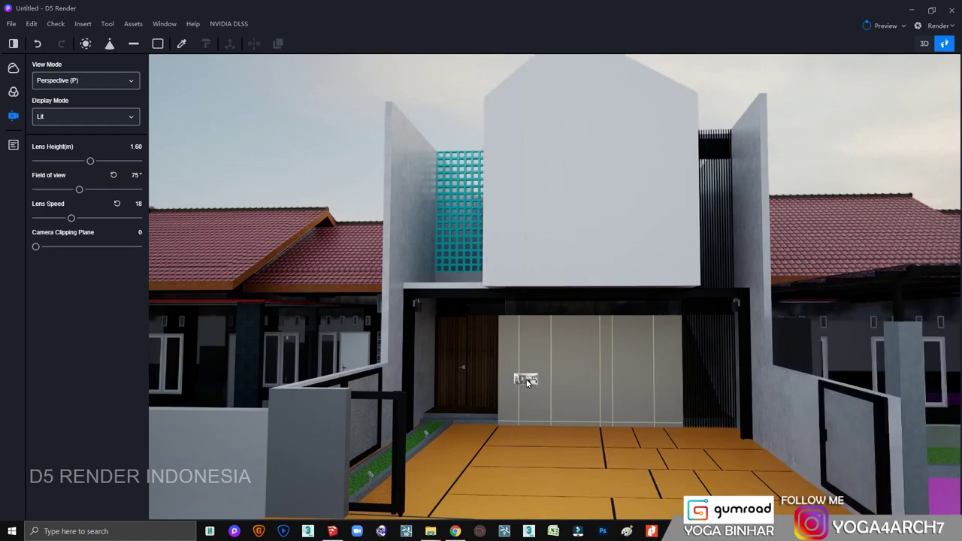
scroll(526, 378, "up", 5)
scroll(574, 453, "up", 5)
scroll(579, 442, "down", 5)
Lower the panel wall's Color F04 Value from 49 to 37.
right_click_drag(576, 438, 388, 269)
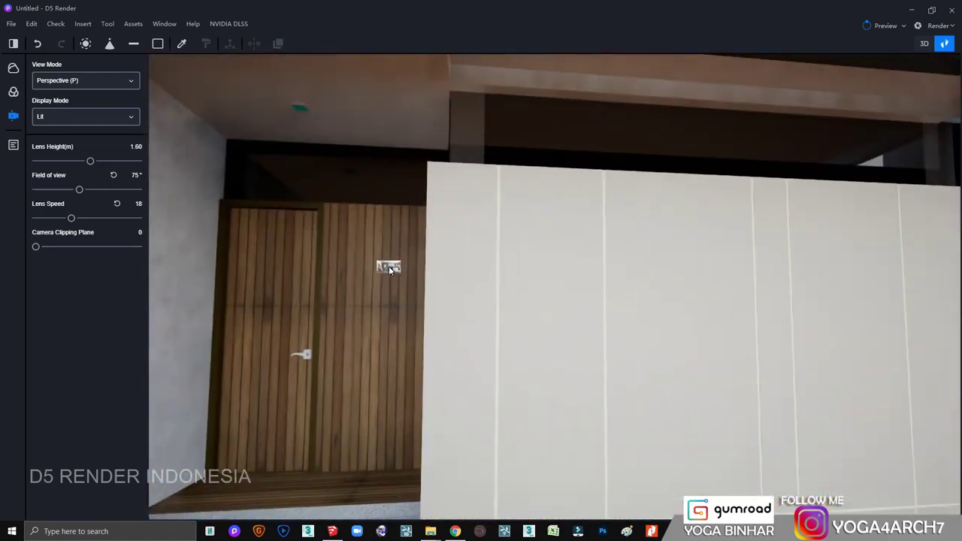
scroll(457, 197, "up", 3)
left_click(473, 164)
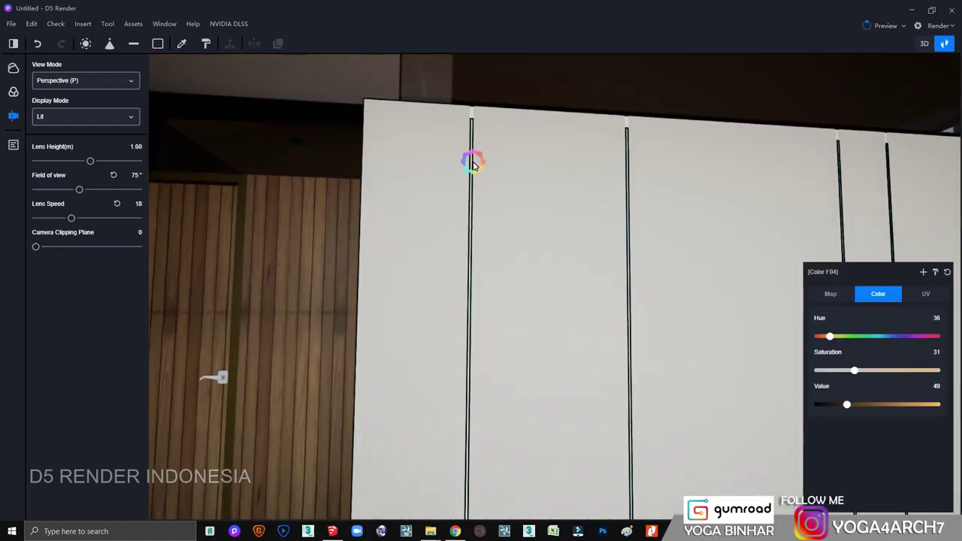
left_click_drag(848, 410, 840, 405)
scroll(445, 215, "up", 2)
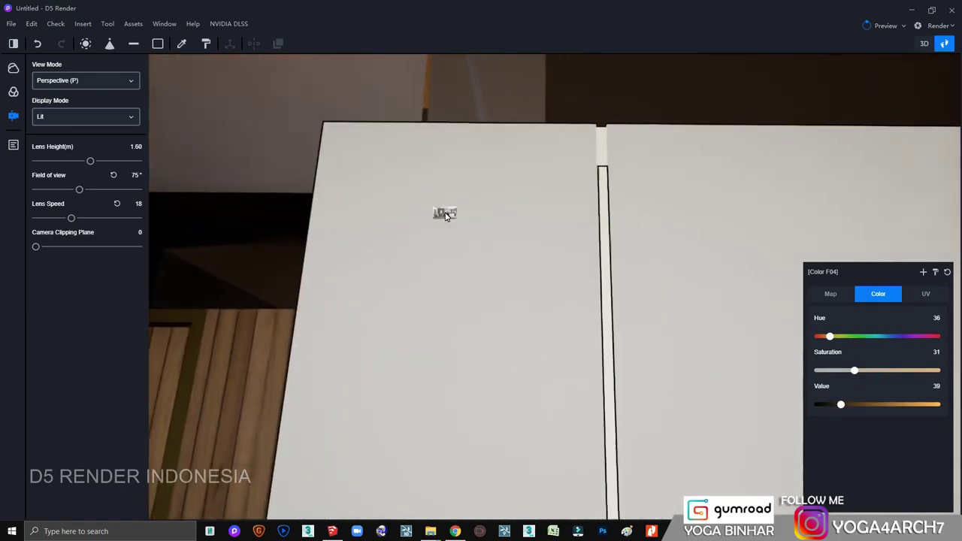
Turn the groove strips between panels black with Color E01 Value 0.
left_click(186, 47)
left_click(776, 353)
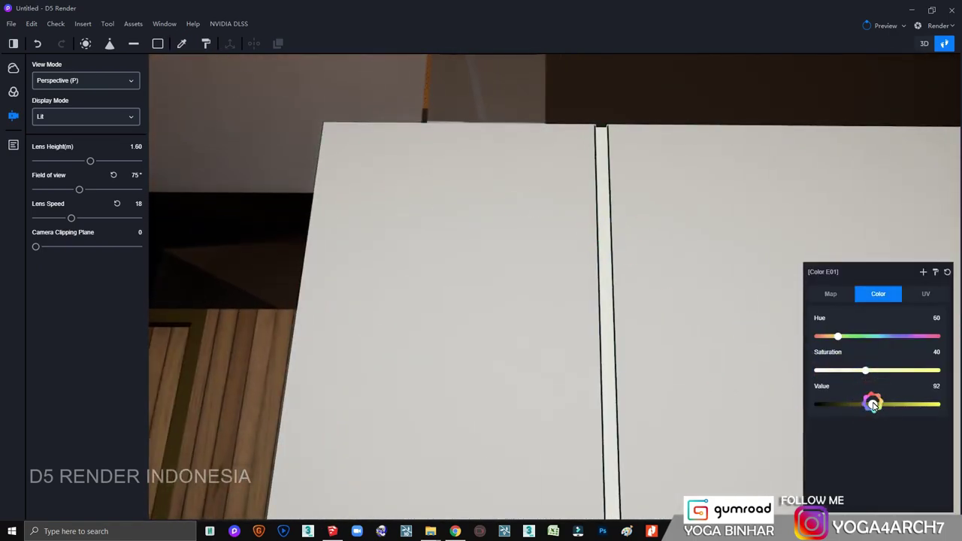
left_click_drag(872, 404, 805, 405)
scroll(648, 338, "down", 5)
scroll(638, 337, "up", 2)
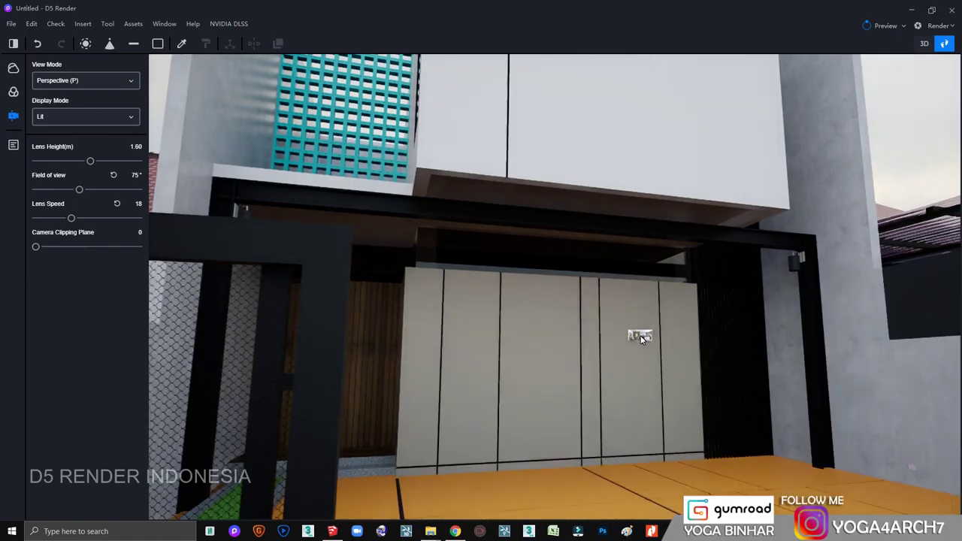
right_click_drag(629, 355, 164, 73)
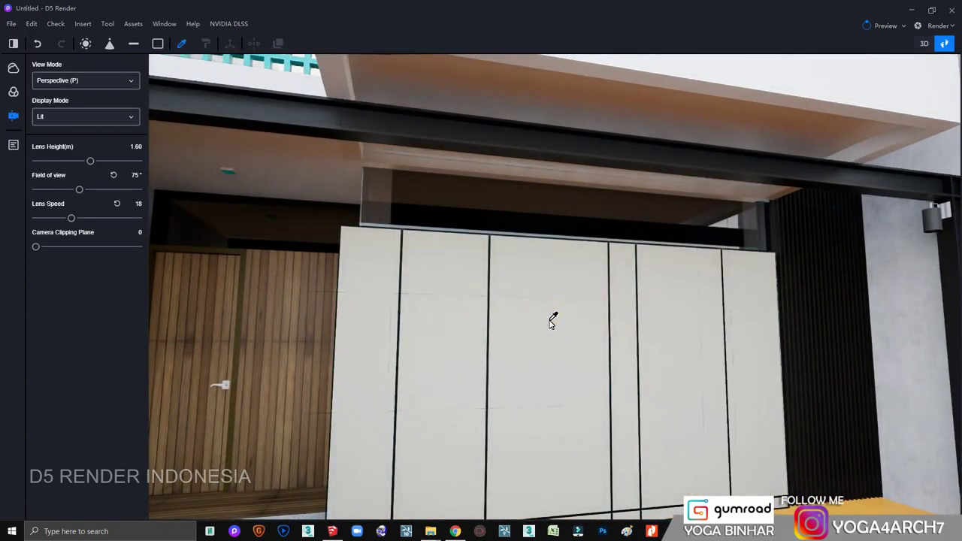
left_click(834, 413)
right_click_drag(840, 406, 684, 290)
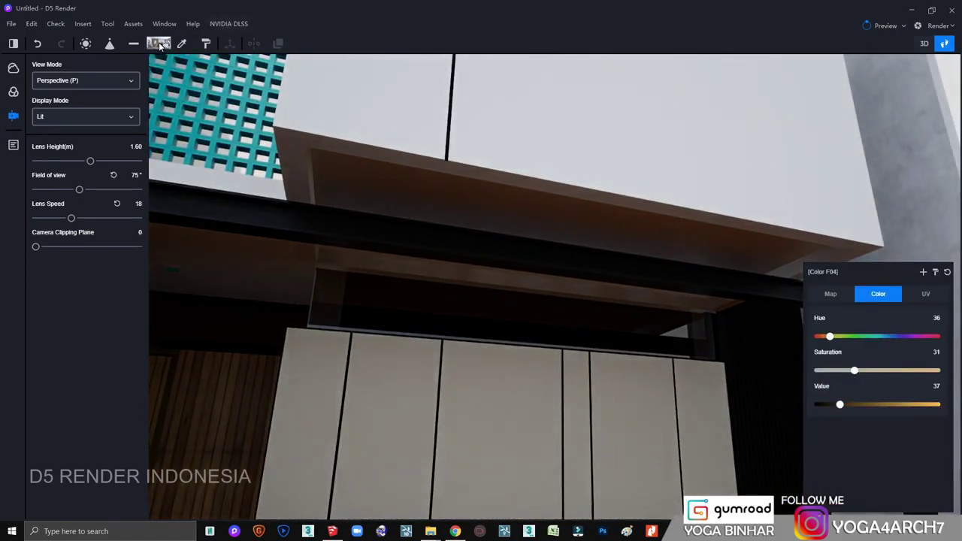
Set the Translucent Glass Gray strip's Refraction to 1.00.
left_click(15, 91)
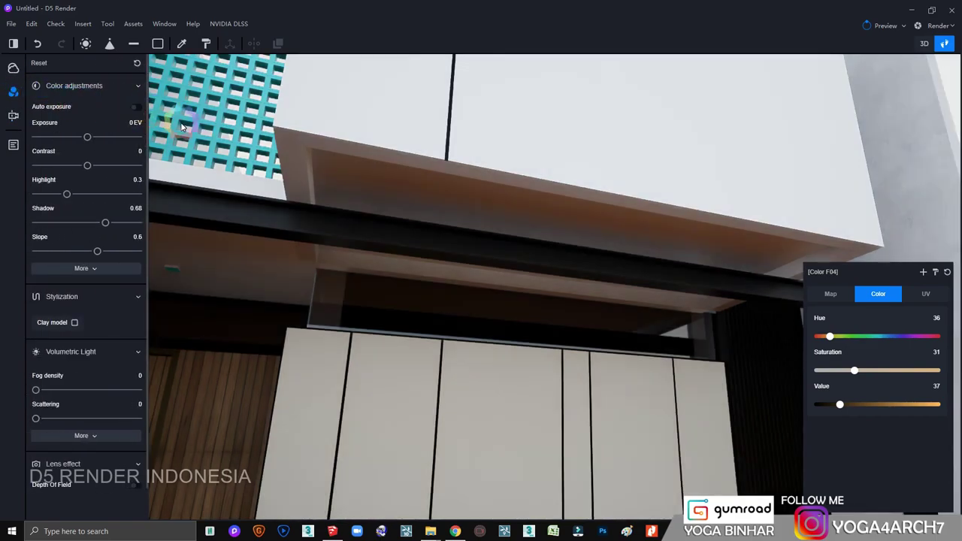
left_click(179, 46)
left_click(526, 215)
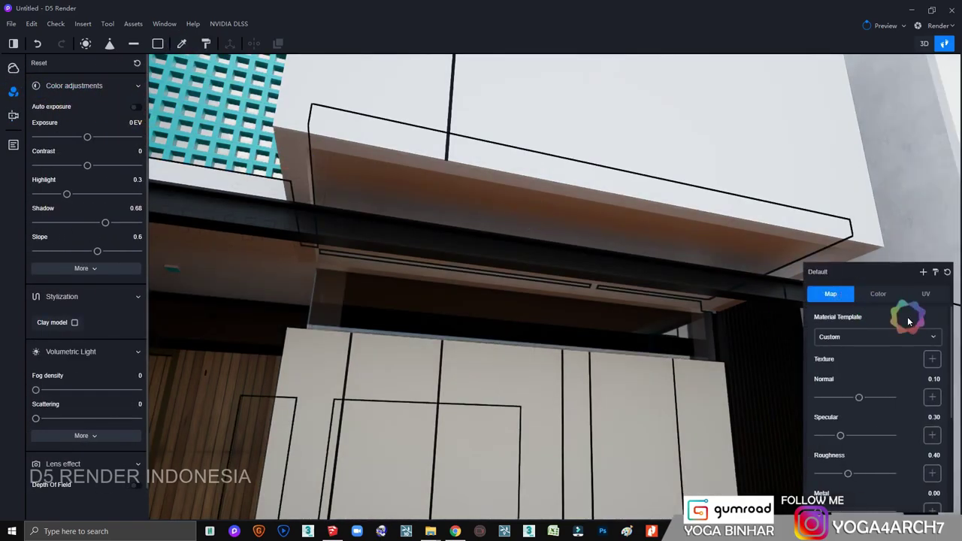
scroll(524, 436, "up", 3)
scroll(493, 396, "up", 3)
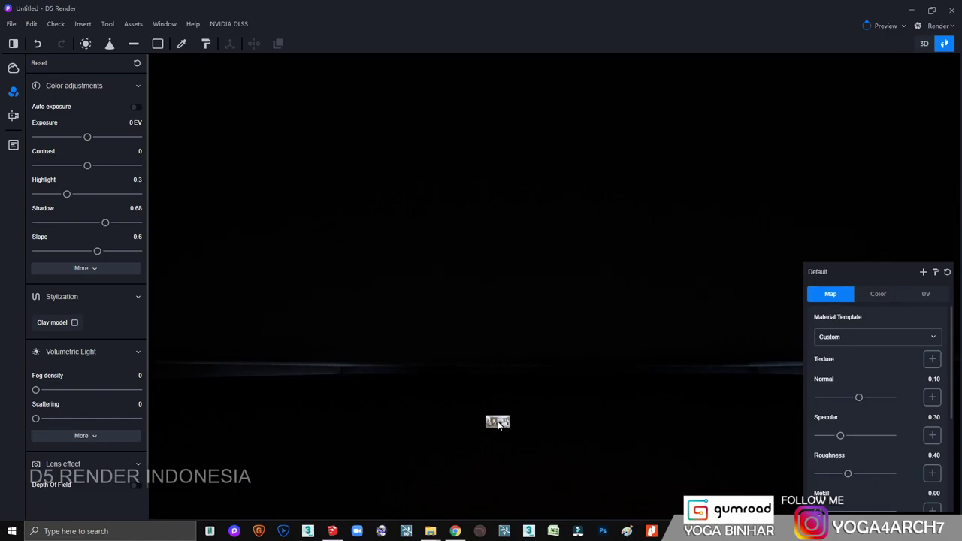
left_click(182, 43)
left_click(517, 320)
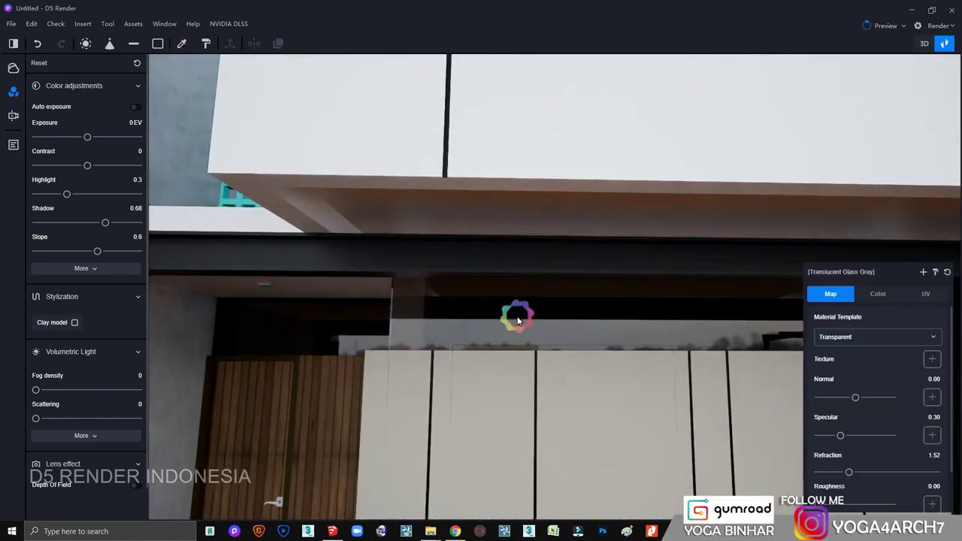
scroll(738, 458, "down", 5)
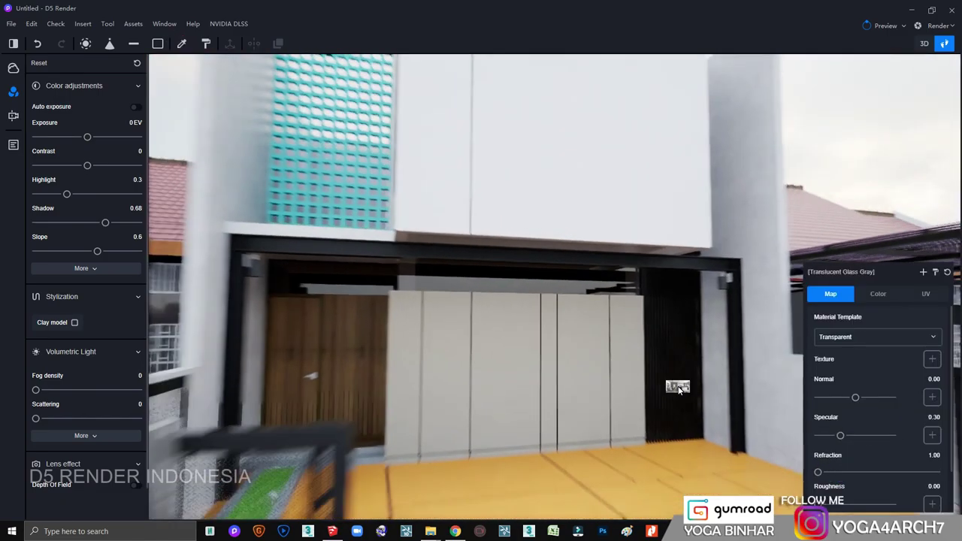
Make the cyan lattice screen dark grey: Color H04 Saturation 0, Value 12.
mouse_move(679, 386)
right_mouse_down()
mouse_move(594, 339)
mouse_move(503, 245)
mouse_move(528, 283)
mouse_move(318, 248)
right_mouse_up()
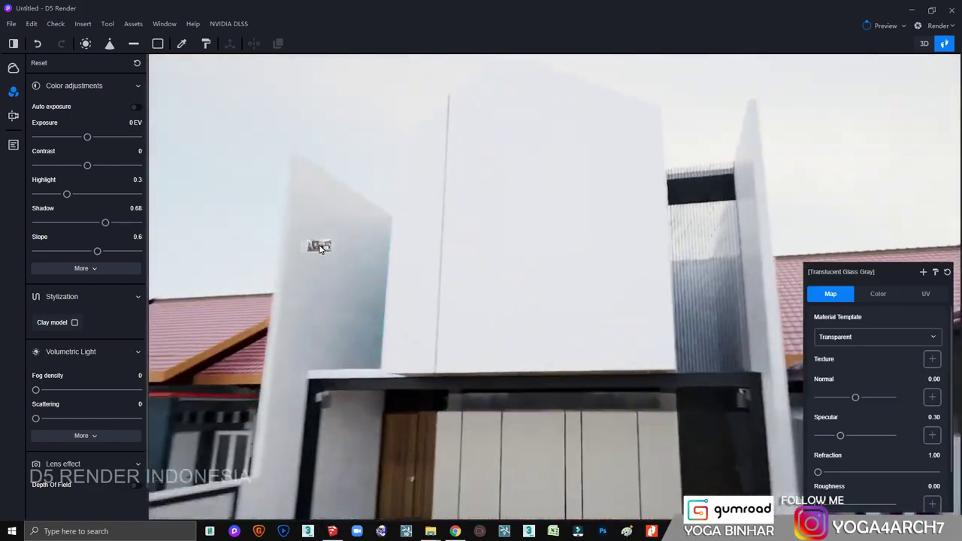
scroll(314, 254, "up", 5)
scroll(335, 271, "up", 5)
left_click(181, 43)
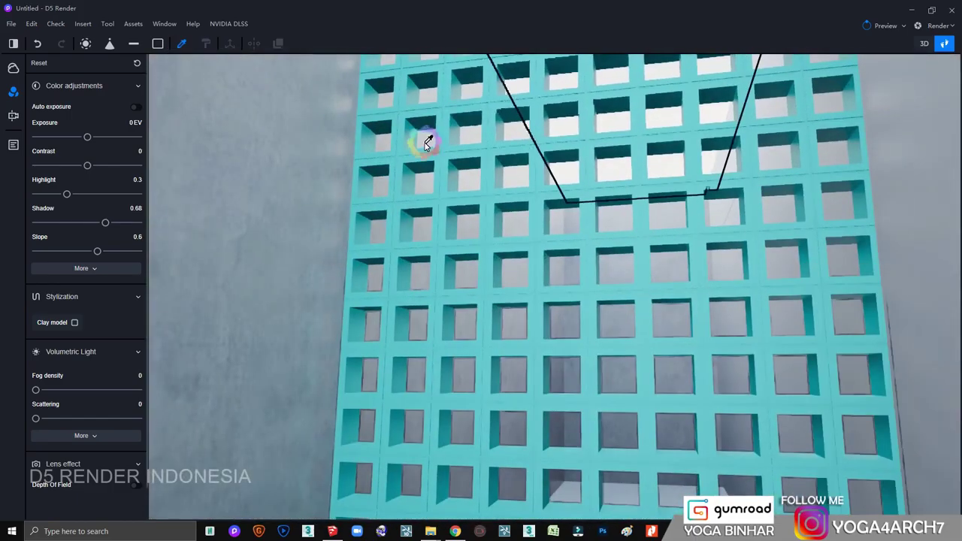
left_click(444, 157)
left_click(878, 293)
left_click_drag(934, 371, 818, 371)
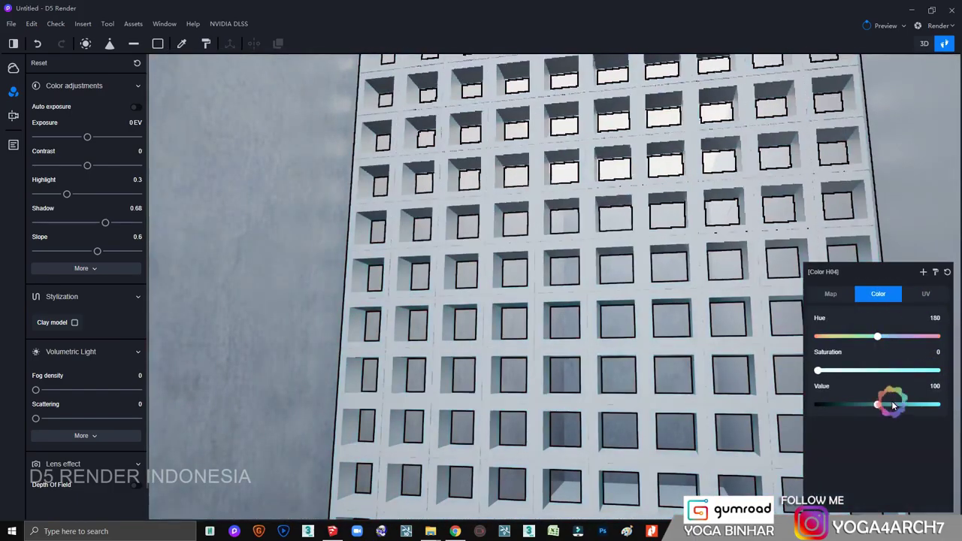
left_click_drag(877, 405, 826, 407)
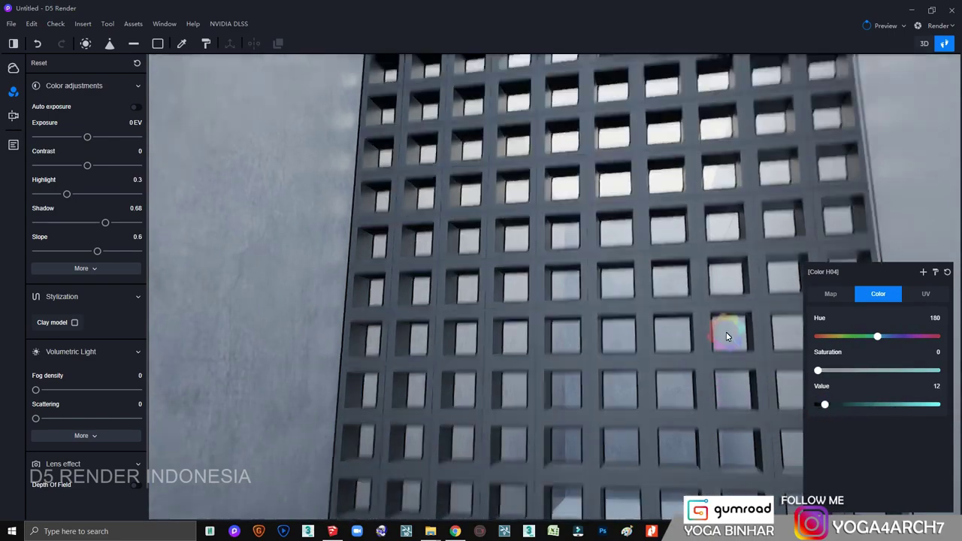
scroll(726, 333, "down", 5)
scroll(545, 295, "down", 5)
scroll(518, 429, "down", 5)
Map asphal texture 63195 onto the orange Color C04 floor and set Saturation 0.
scroll(716, 457, "up", 5)
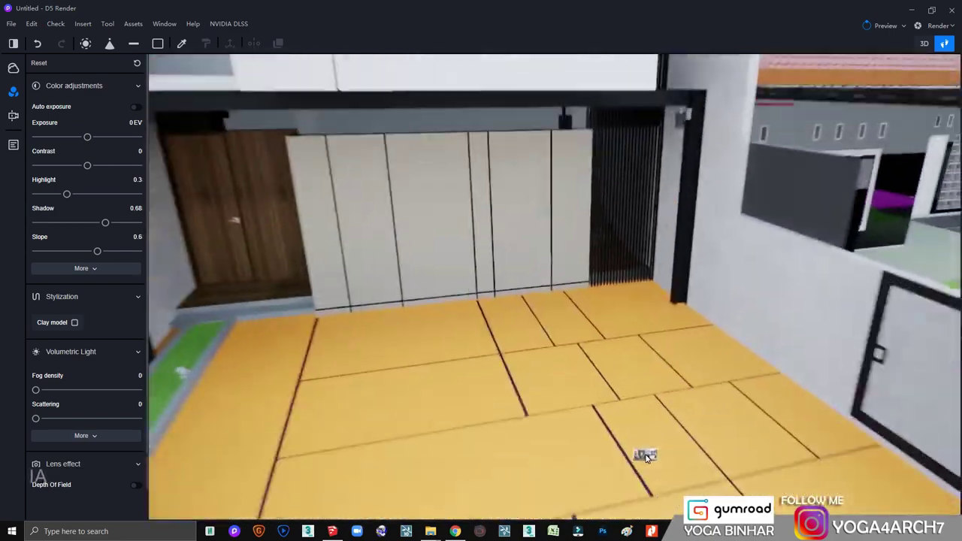
scroll(640, 456, "up", 5)
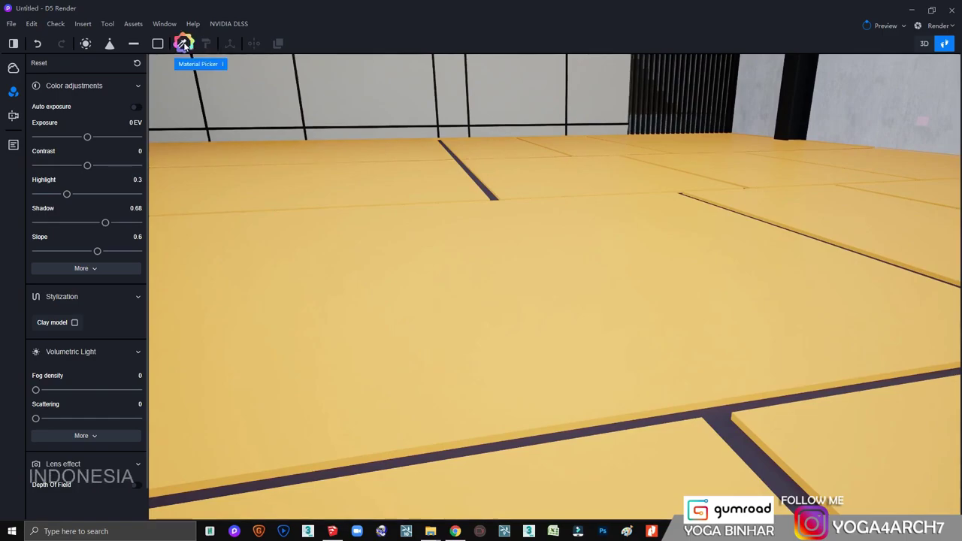
left_click(183, 44)
left_click(458, 258)
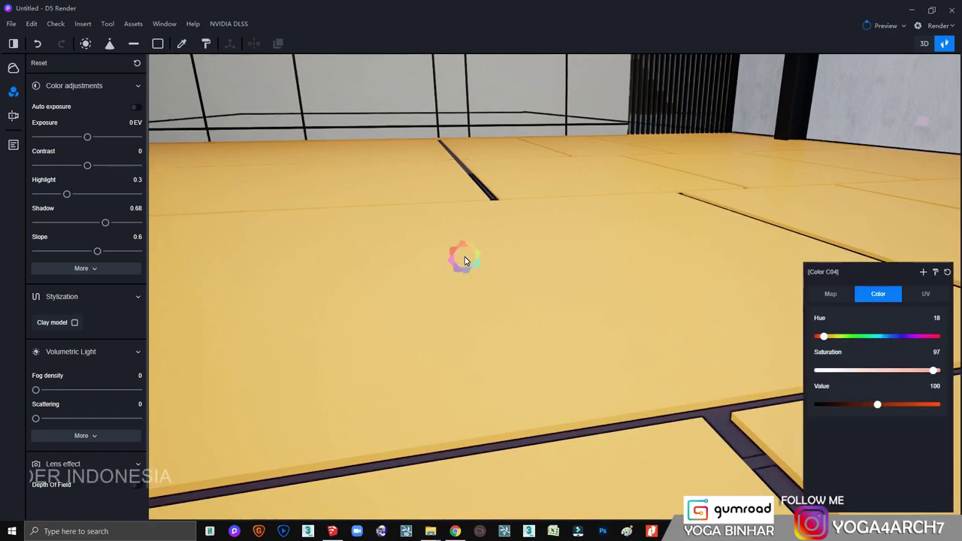
left_click(933, 358)
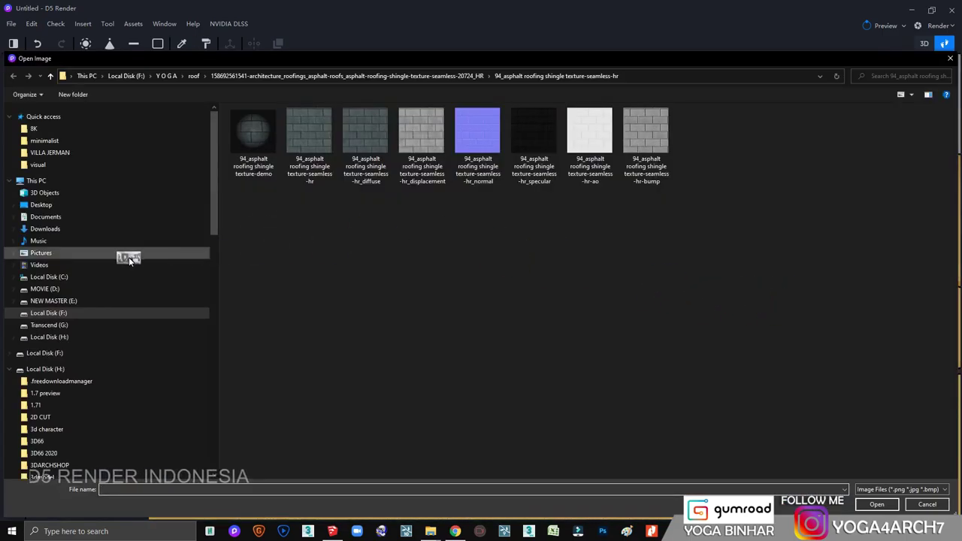
left_click(166, 76)
scroll(564, 173, "up", 10)
scroll(571, 188, "up", 5)
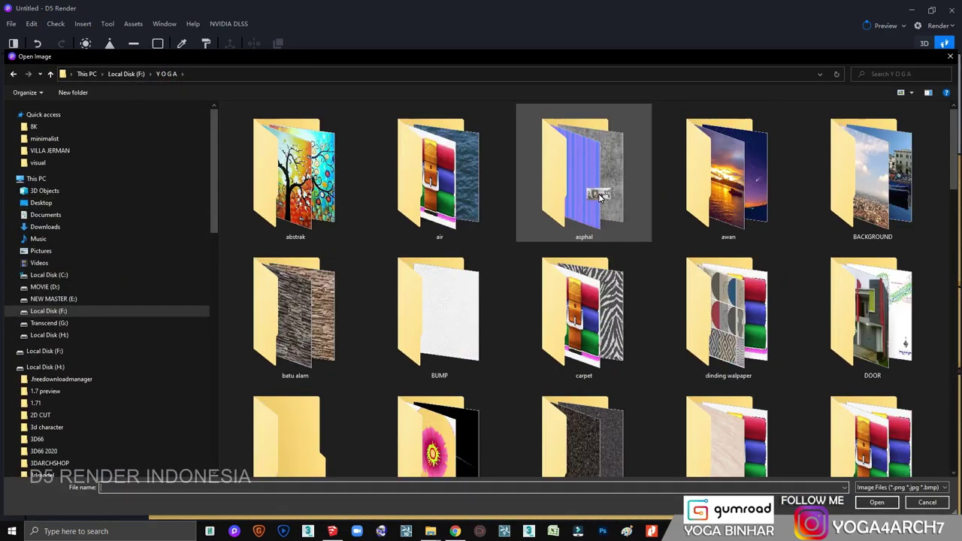
double_click(585, 195)
double_click(716, 161)
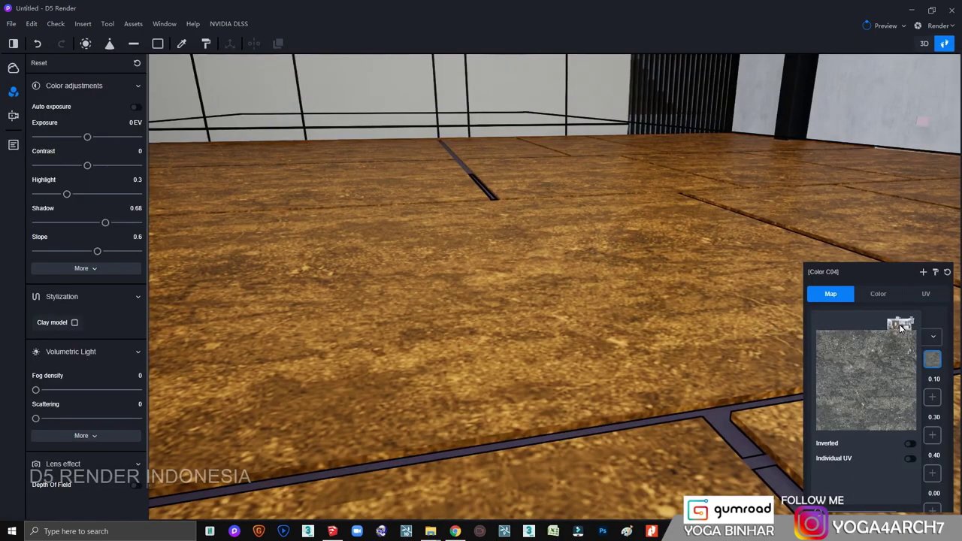
left_click(894, 299)
left_click_drag(932, 379, 743, 368)
Set the floor texture's horizontal and vertical UV stretch to 0.26.
mouse_move(743, 367)
right_mouse_down()
mouse_move(586, 408)
mouse_move(614, 388)
mouse_move(786, 414)
right_mouse_up()
left_click(924, 294)
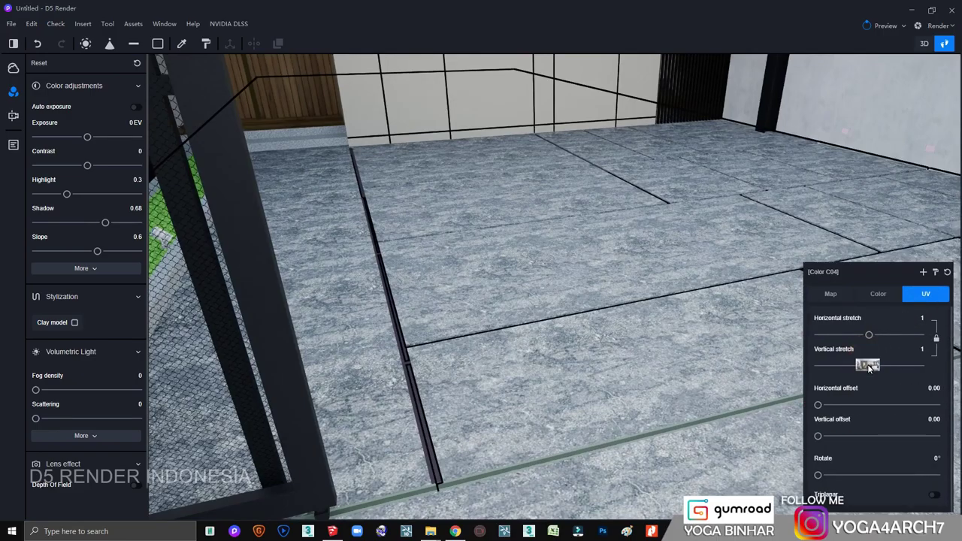
left_click_drag(867, 367, 831, 368)
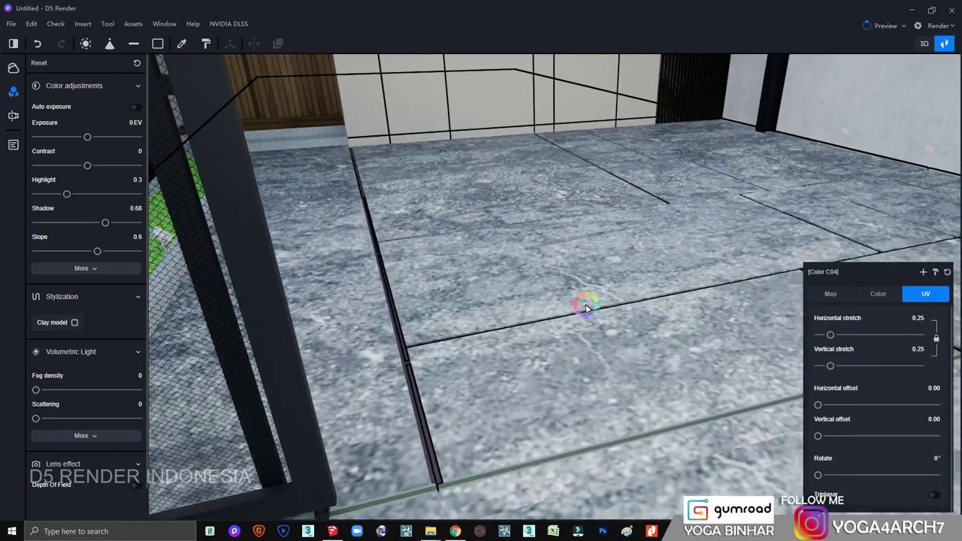
mouse_move(586, 308)
right_mouse_down()
mouse_move(466, 253)
mouse_move(428, 155)
right_mouse_up()
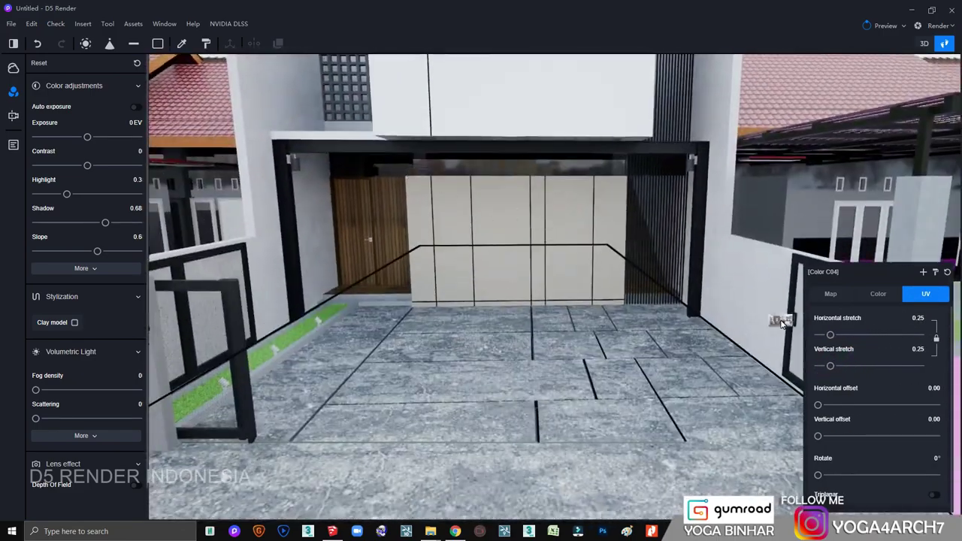
left_click_drag(830, 367, 832, 368)
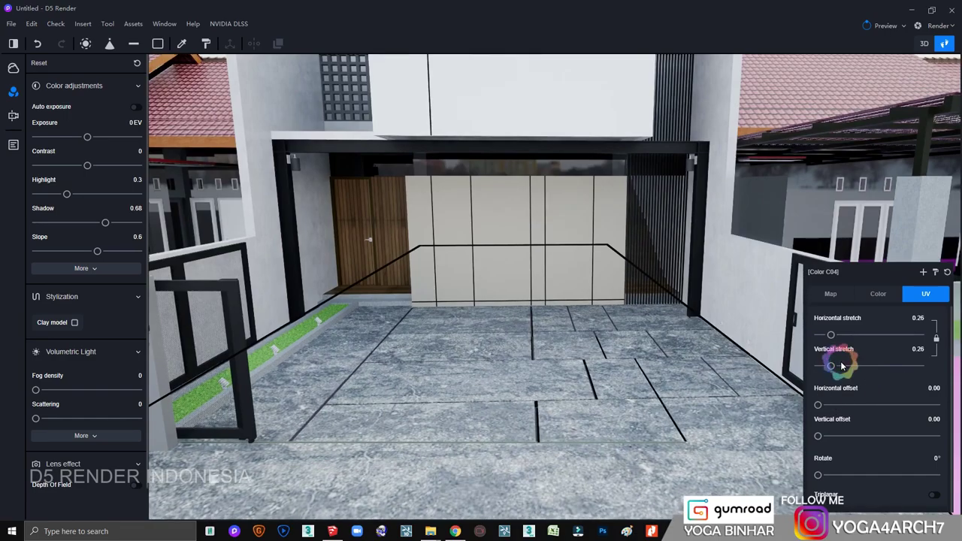
scroll(524, 299, "up", 5)
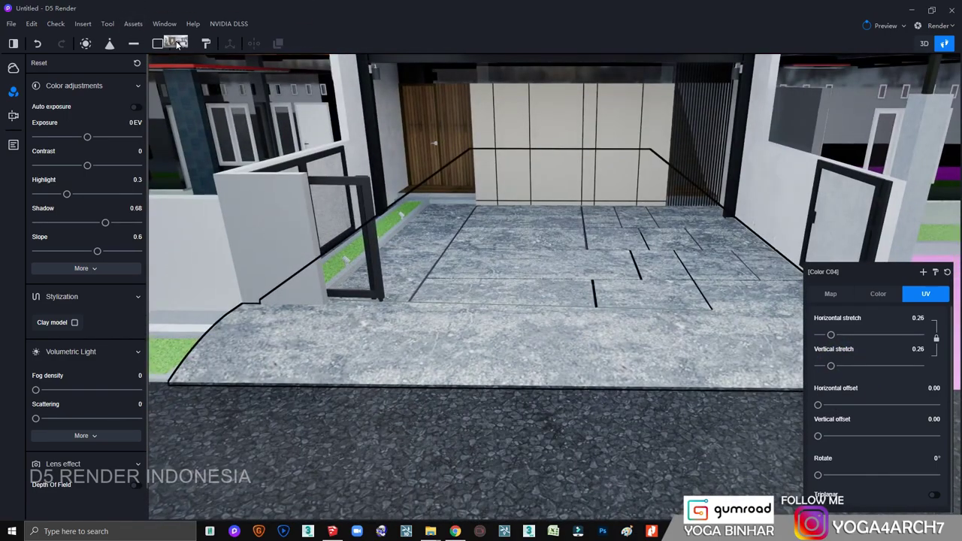
Swap the carport floor texture for the smoother light concrete Am158 from asphal.
left_click(573, 442)
left_click(831, 294)
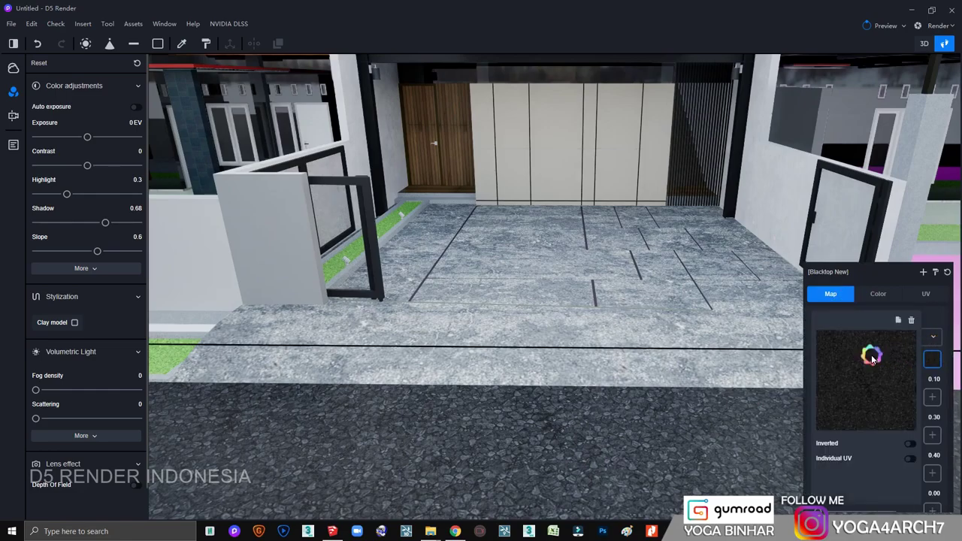
scroll(647, 274, "down", 3)
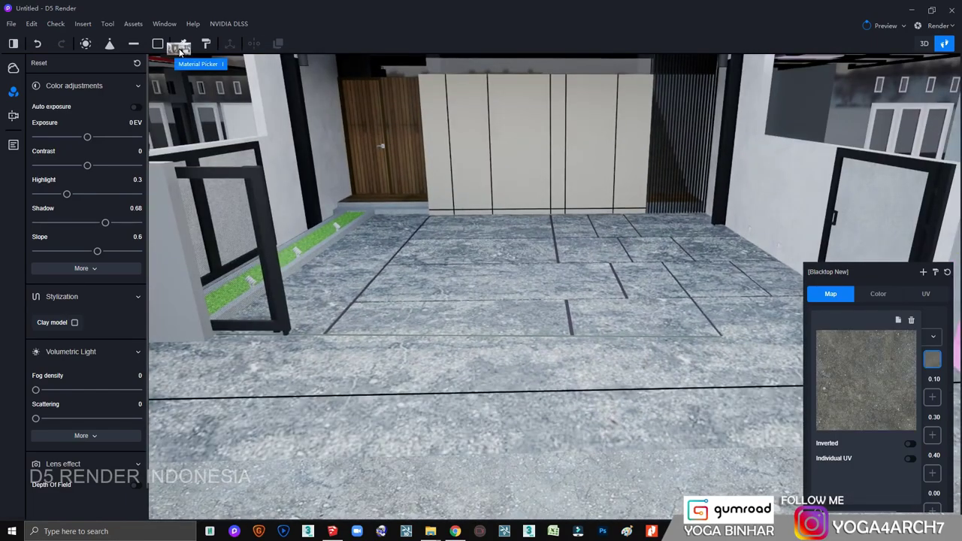
left_click(180, 47)
left_click(644, 307)
left_click(920, 350)
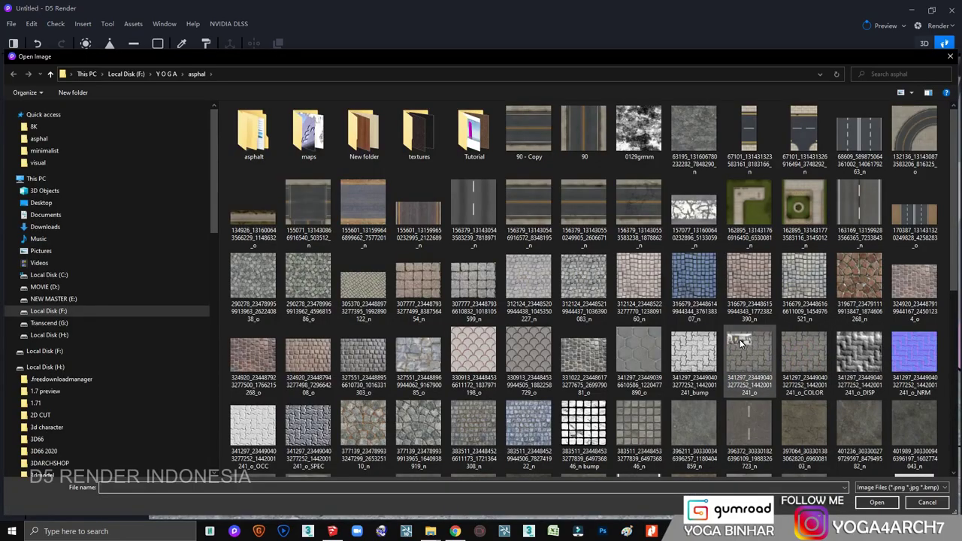
scroll(640, 271, "down", 5)
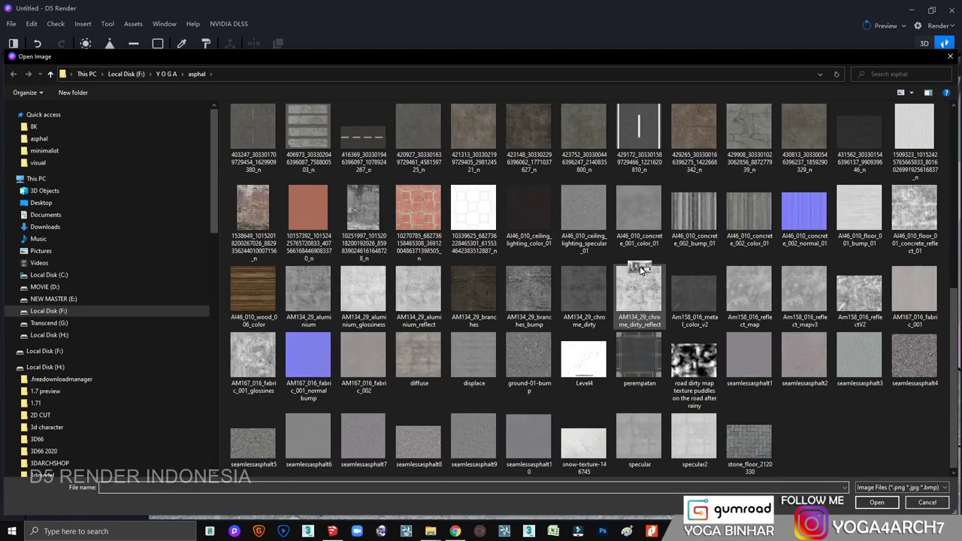
double_click(761, 300)
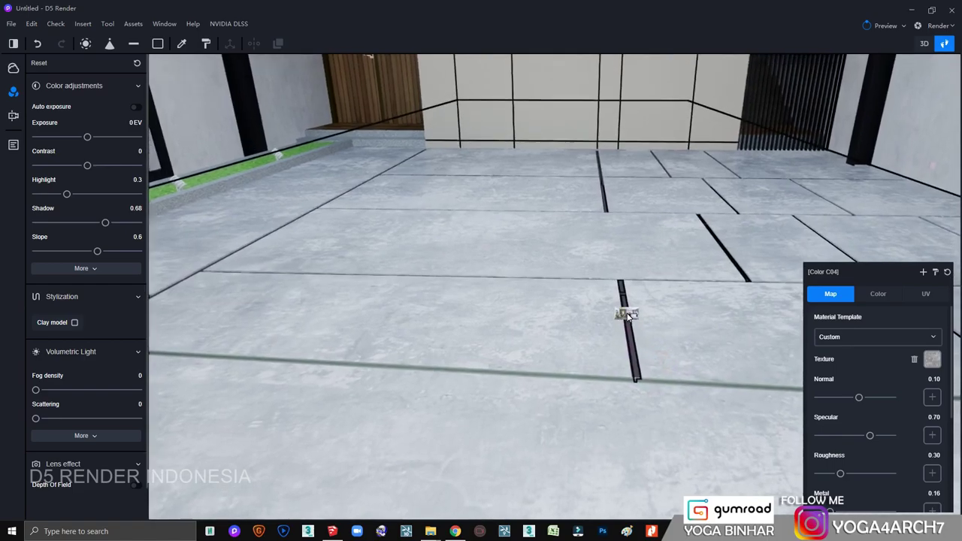
mouse_move(639, 354)
right_mouse_down()
mouse_move(396, 333)
mouse_move(474, 223)
mouse_move(659, 185)
mouse_move(791, 143)
mouse_move(517, 218)
mouse_move(743, 338)
mouse_move(683, 285)
right_mouse_up()
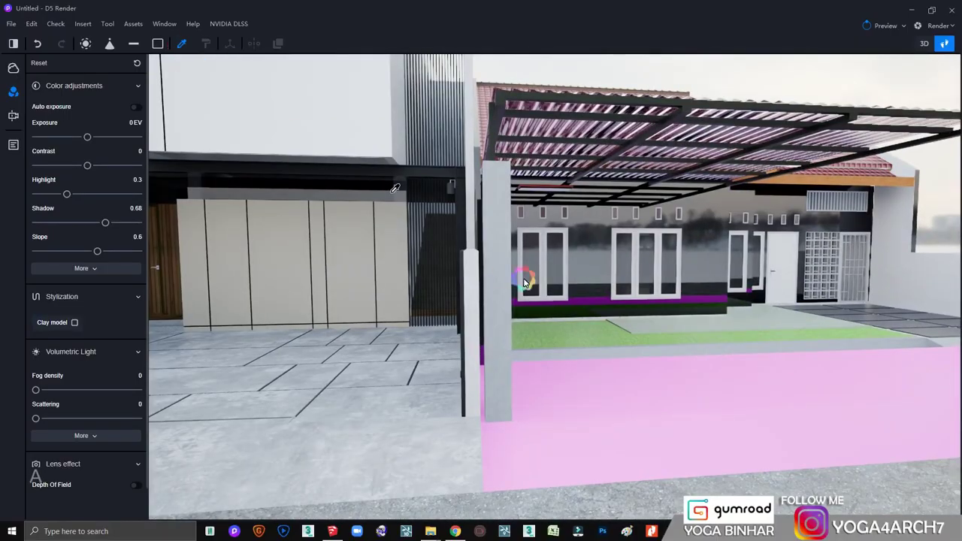
Apply a cobblestone paving texture to the pink Color KB3 ground with Saturation 0.
left_click(901, 371)
left_click(881, 376)
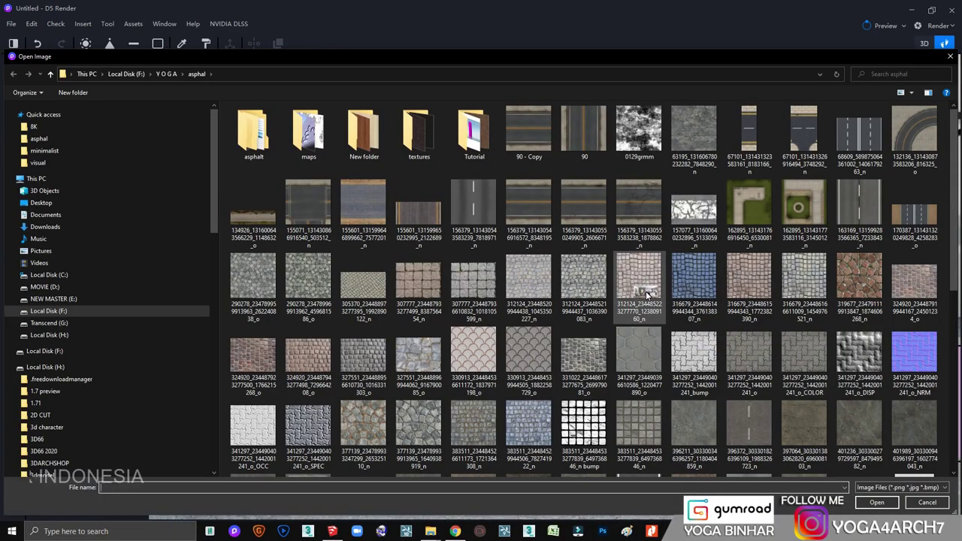
double_click(647, 295)
left_click(878, 293)
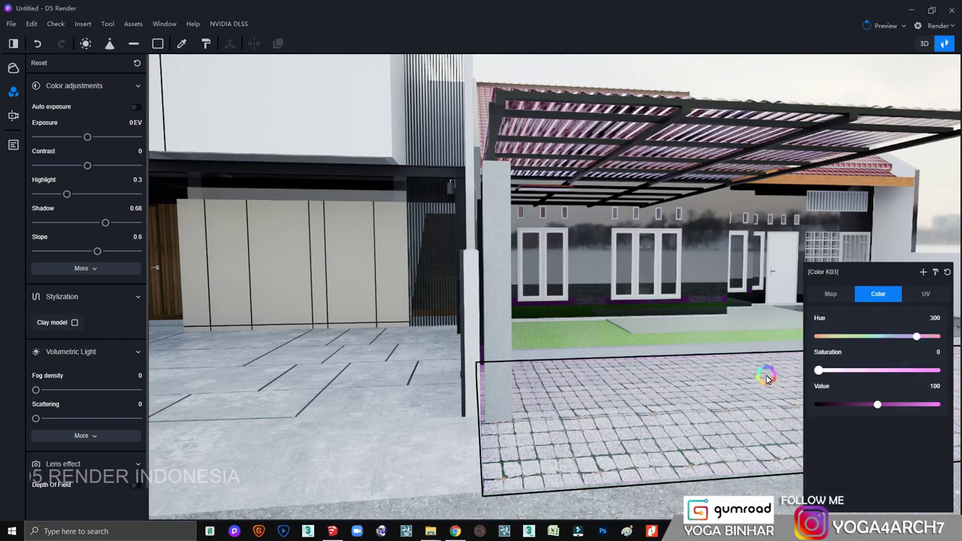
key("Escape")
right_click_drag(623, 344, 529, 340)
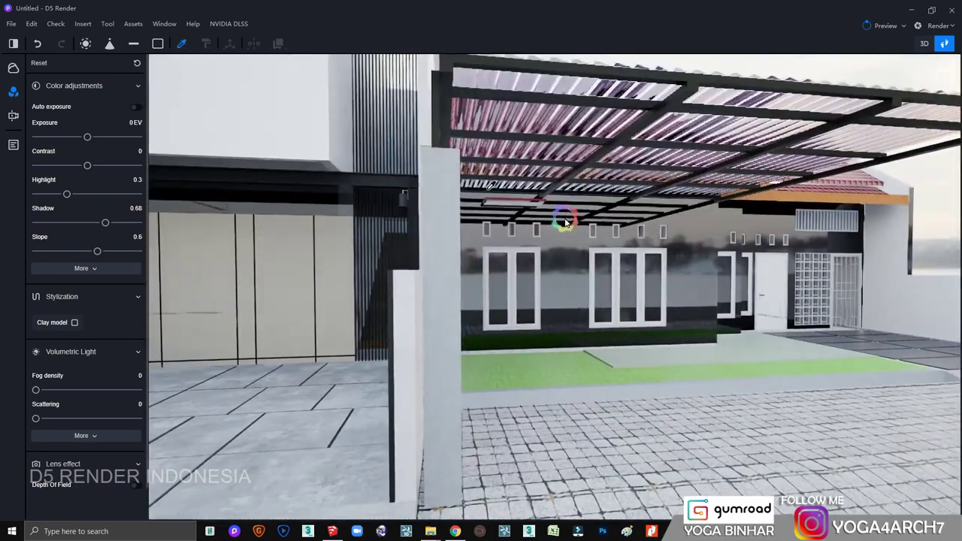
left_click(564, 215)
left_click(861, 337)
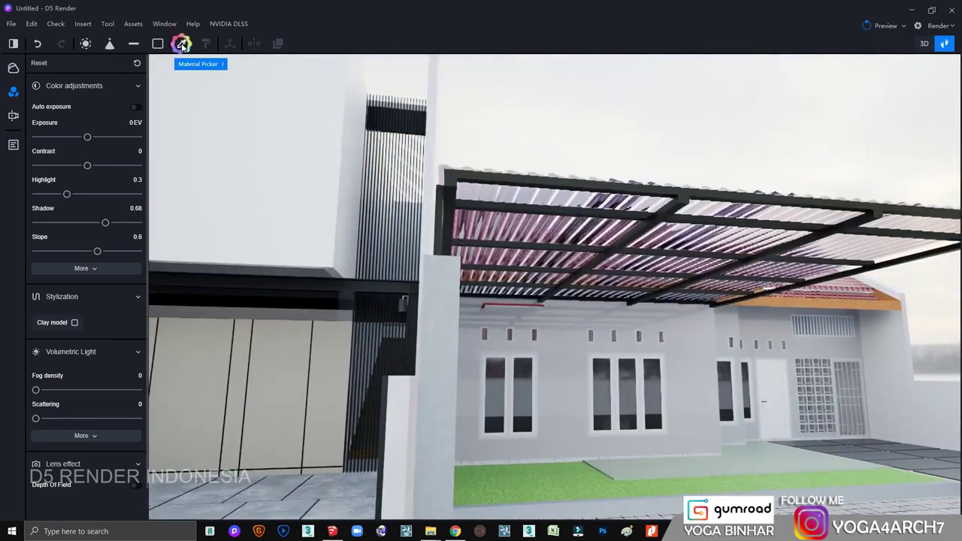
left_click(183, 43)
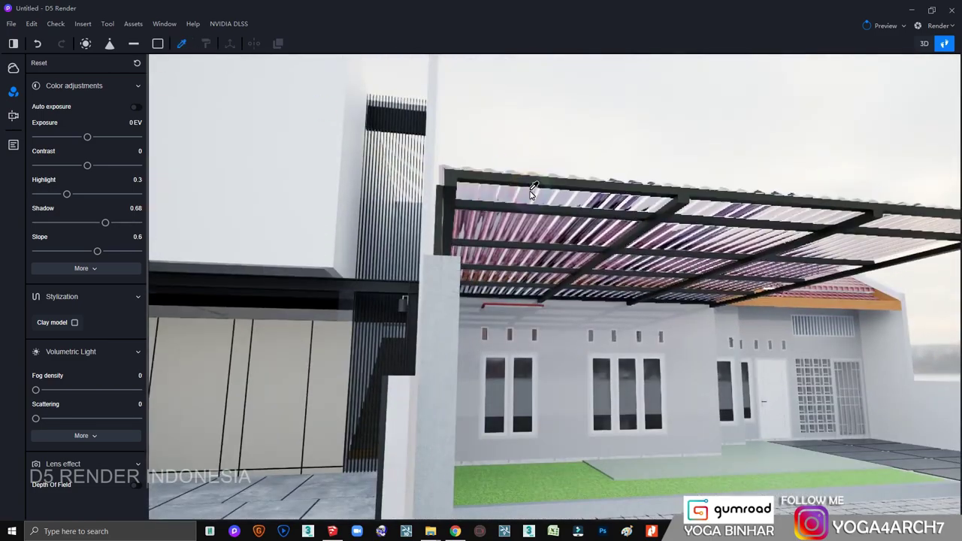
left_click(530, 190)
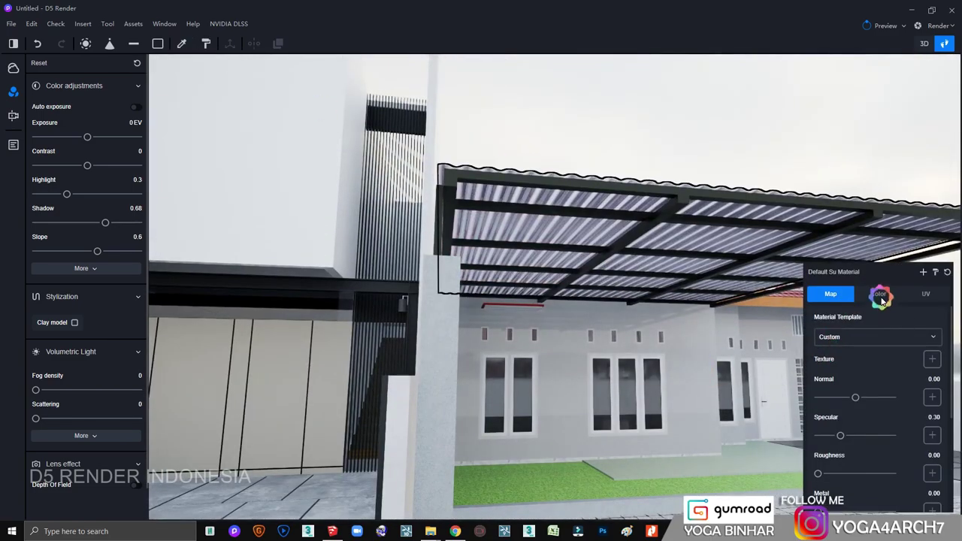
left_click(881, 297)
mouse_move(671, 375)
right_mouse_down()
mouse_move(464, 387)
mouse_move(393, 279)
right_mouse_up()
Load the asphalt roofing shingle texture image onto the roof material.
scroll(391, 277, "up", 5)
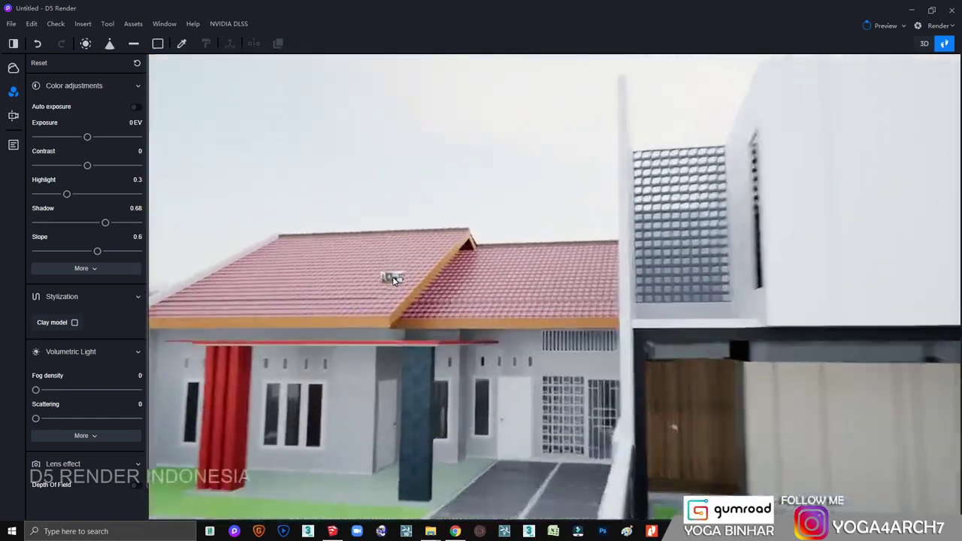
left_click(517, 307)
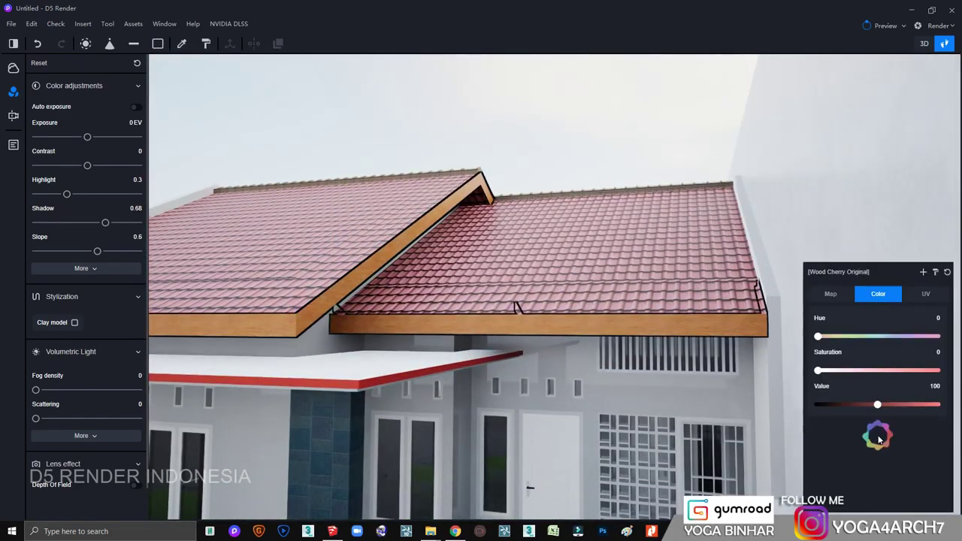
left_click_drag(246, 77, 607, 217)
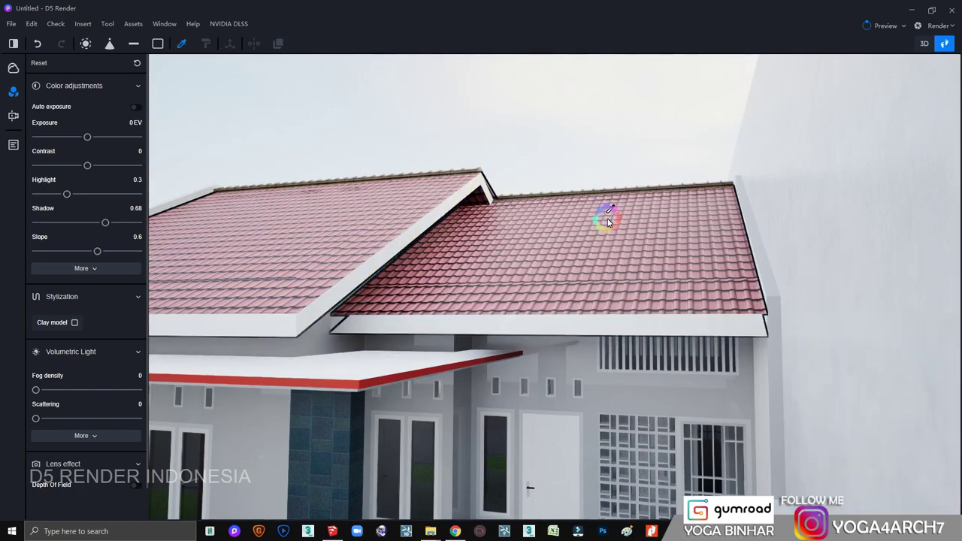
left_click(932, 365)
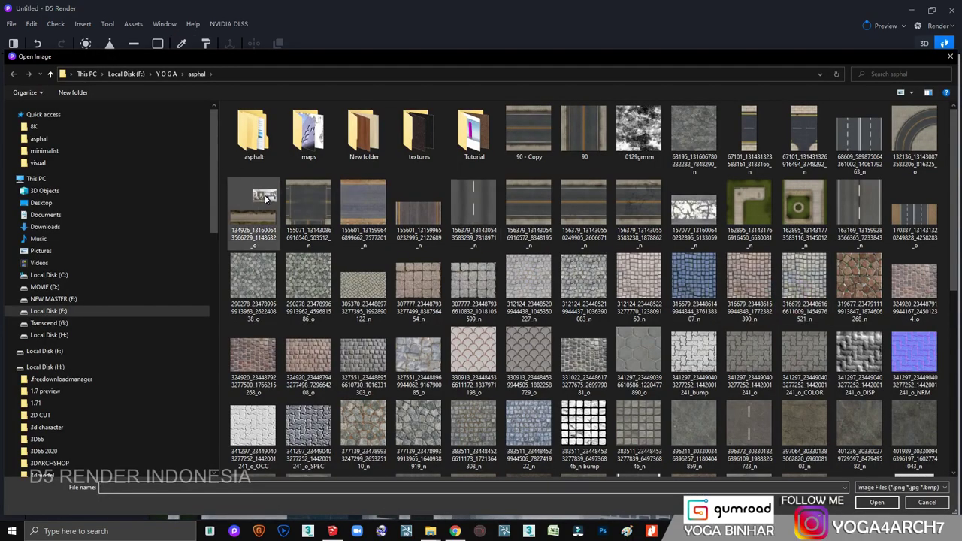
left_click(164, 73)
scroll(642, 271, "down", 5)
double_click(672, 300)
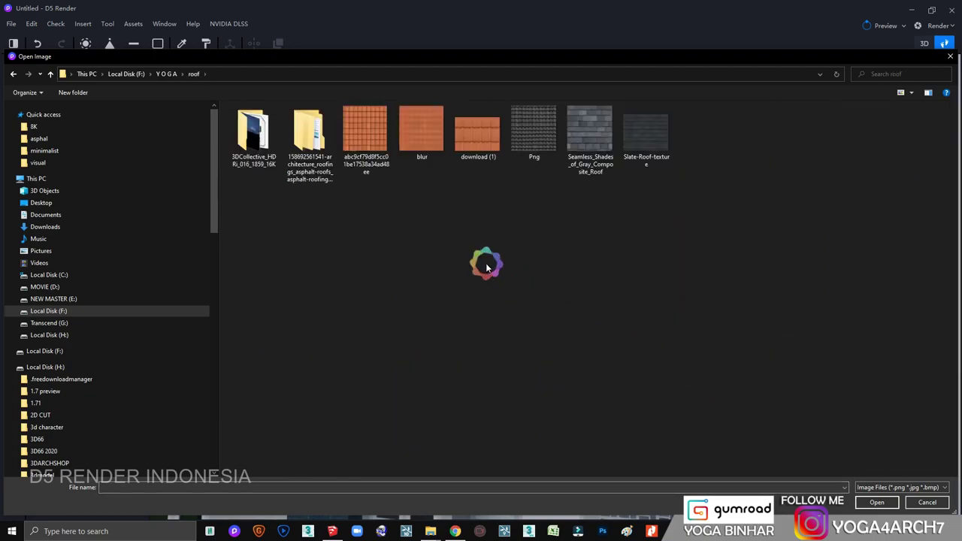
double_click(304, 132)
double_click(321, 123)
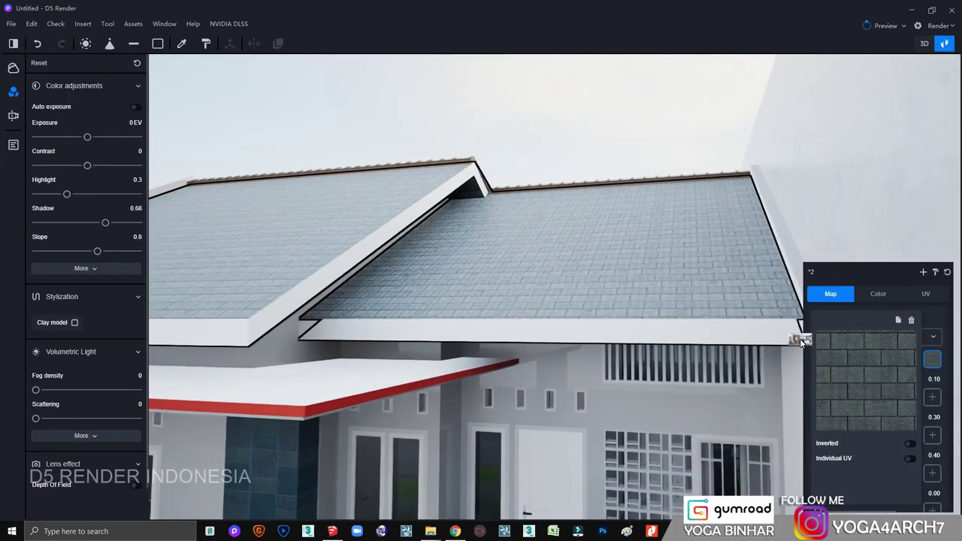
Add the shingle normal map and lower the roof colour Value to about 41.
left_click(878, 293)
left_click(830, 293)
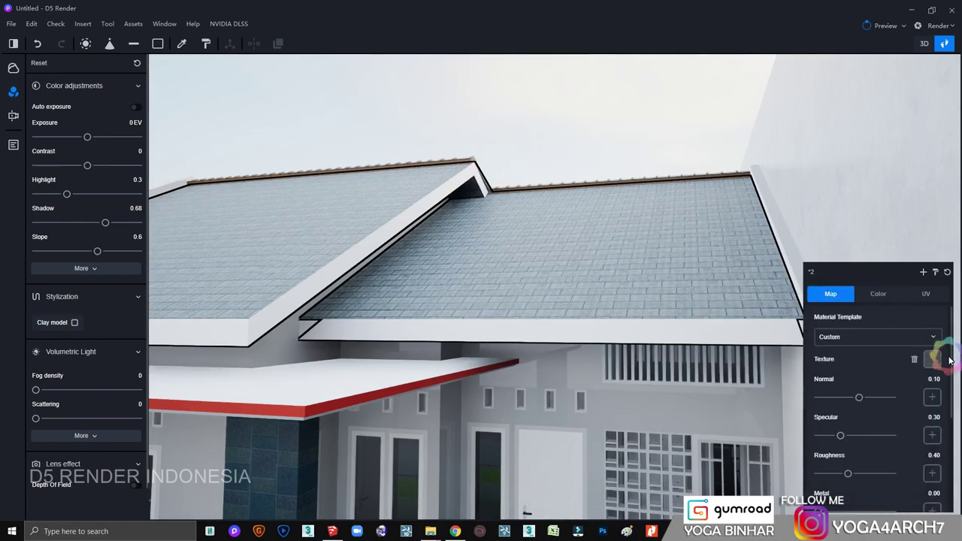
left_click(932, 399)
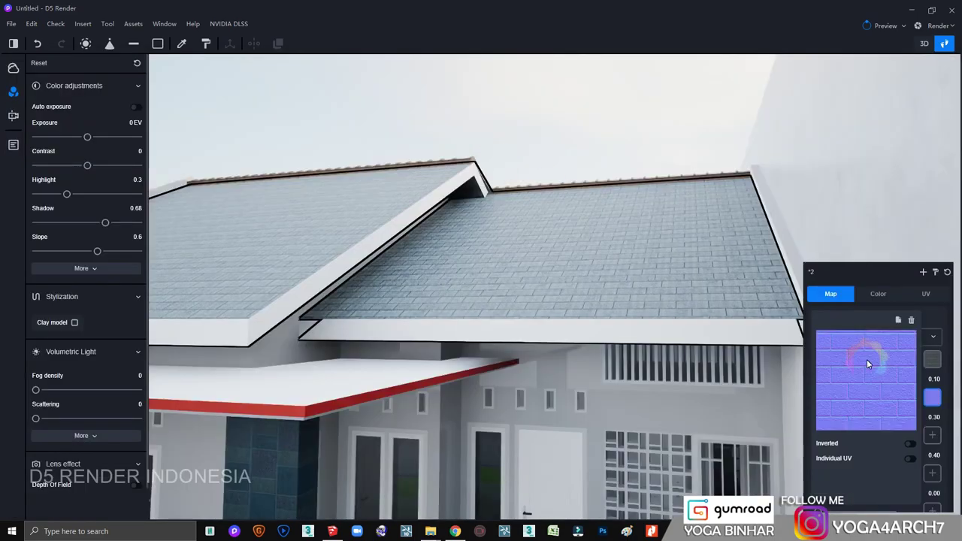
left_click(926, 293)
left_click(878, 294)
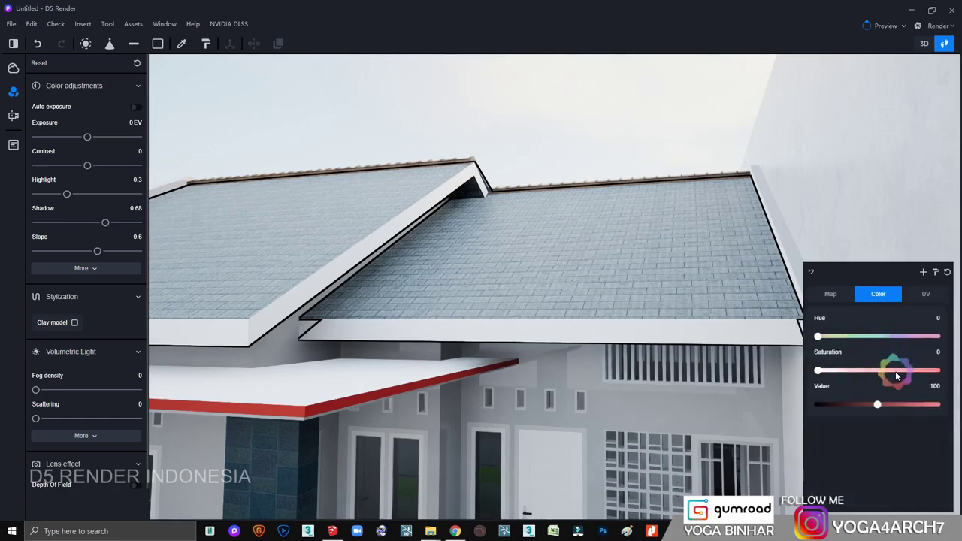
left_click_drag(877, 405, 838, 404)
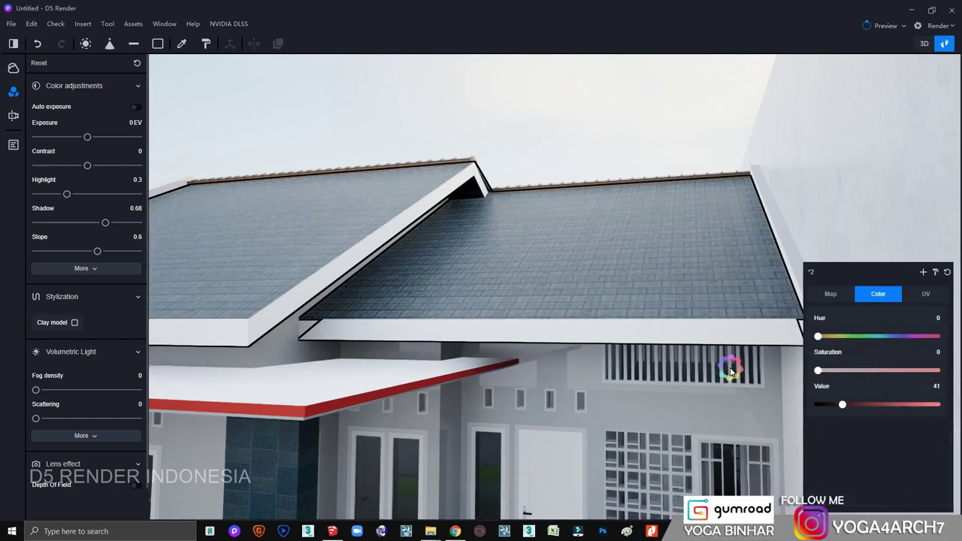
left_click(932, 272)
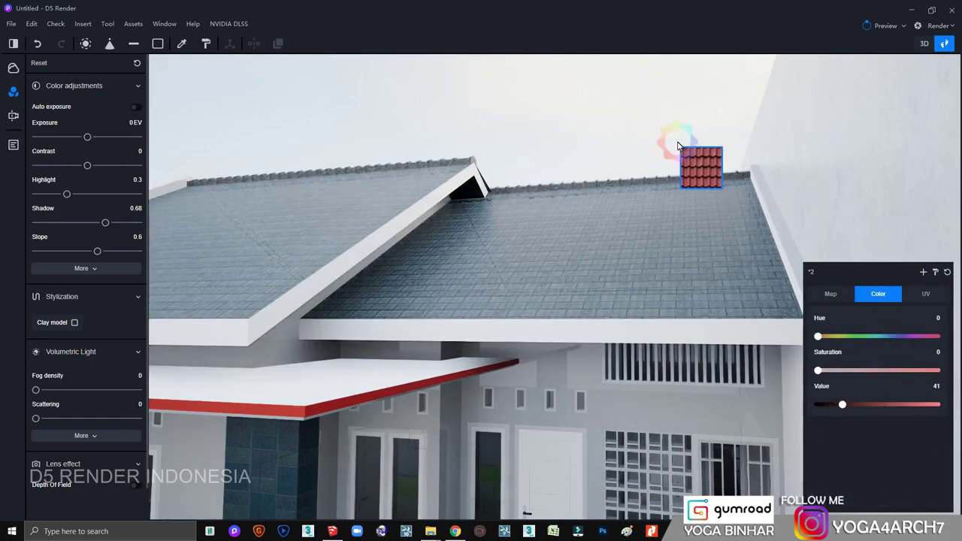
mouse_move(655, 145)
right_mouse_down()
mouse_move(740, 235)
mouse_move(208, 123)
right_mouse_up()
scroll(740, 235, "down", 3)
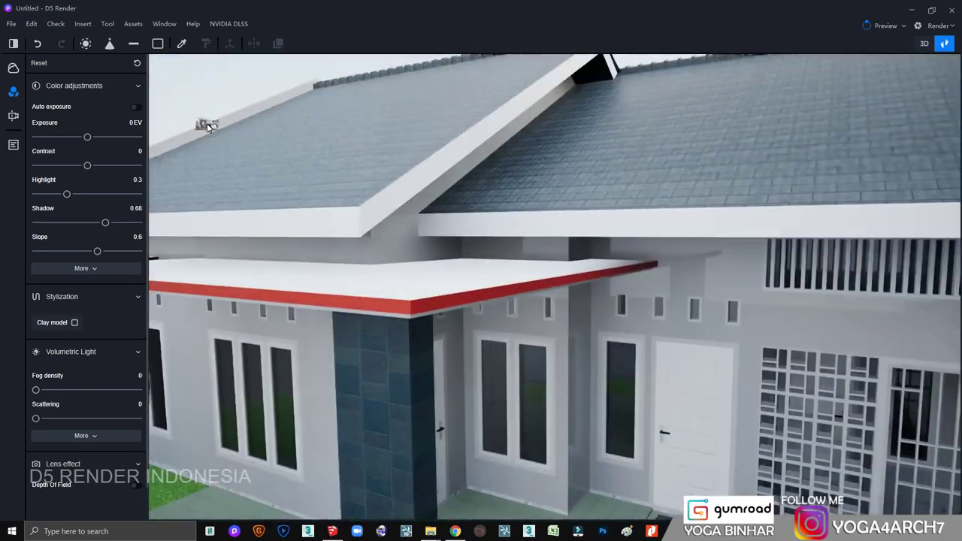
Make the canopy edge dark grey with Saturation 0 and Value 13.
left_click(422, 308)
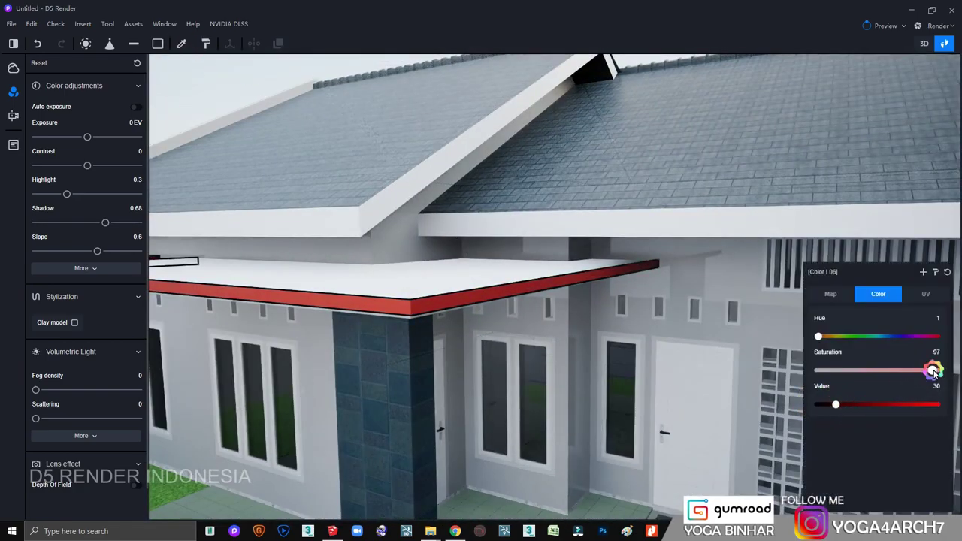
left_click_drag(932, 370, 818, 370)
left_click_drag(836, 404, 824, 404)
scroll(694, 230, "down", 3)
right_click_drag(694, 230, 536, 280)
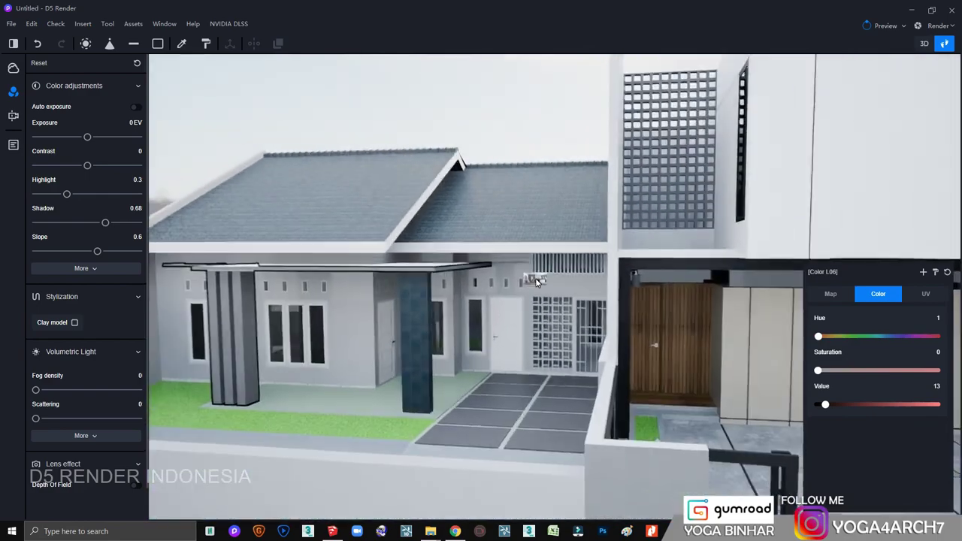
scroll(536, 280, "up", 3)
left_click(831, 294)
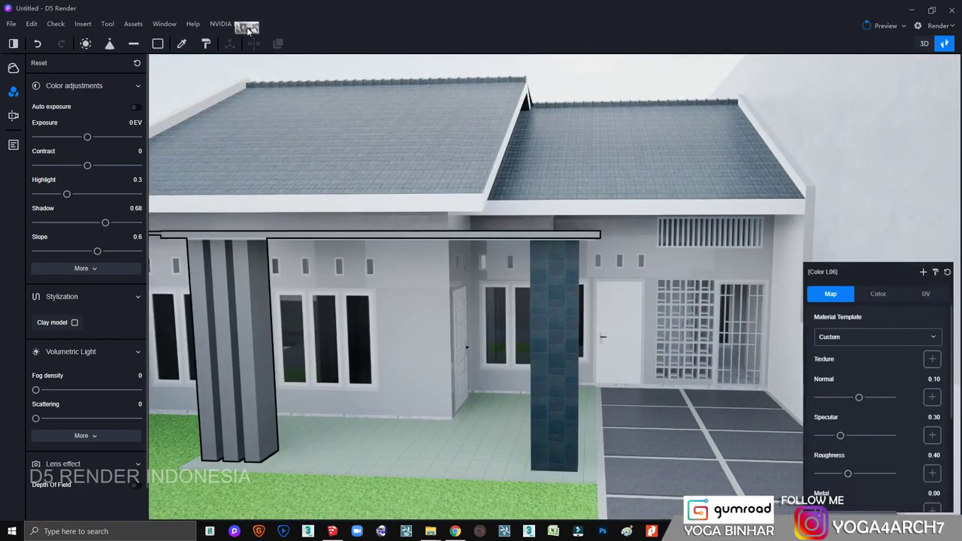
Apply a batu alam natural-stone texture image to the tiled column.
left_click(563, 326)
left_click(932, 359)
left_click(924, 357)
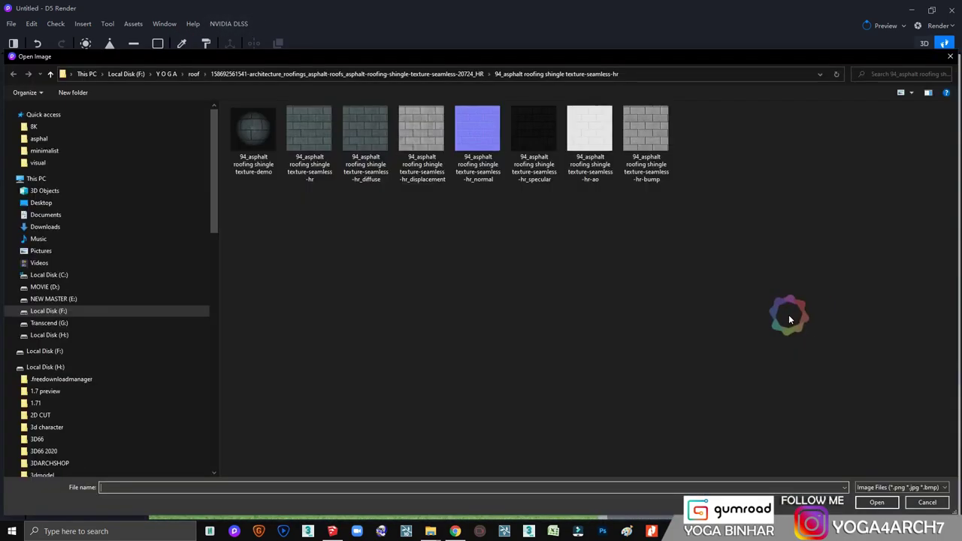
left_click(167, 74)
scroll(579, 316, "up", 5)
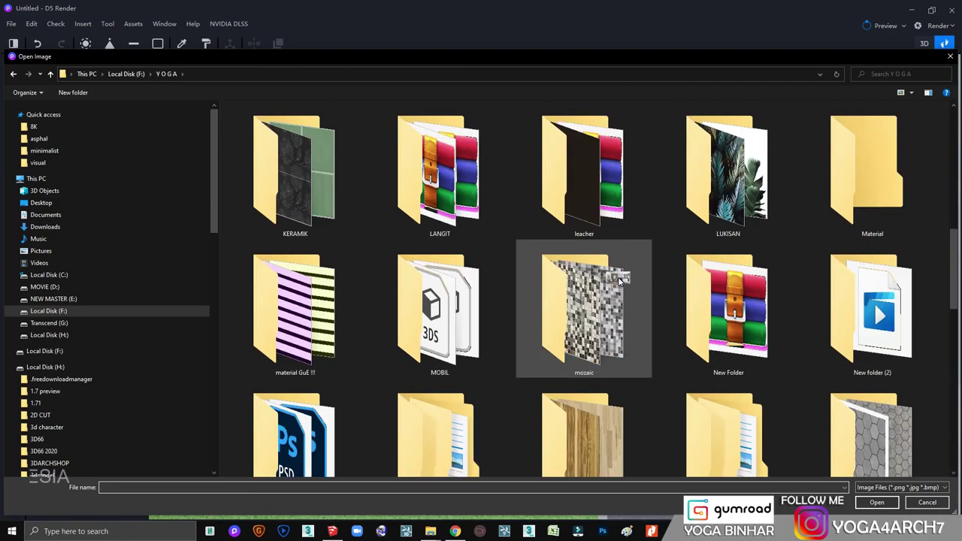
scroll(593, 300, "up", 5)
double_click(331, 316)
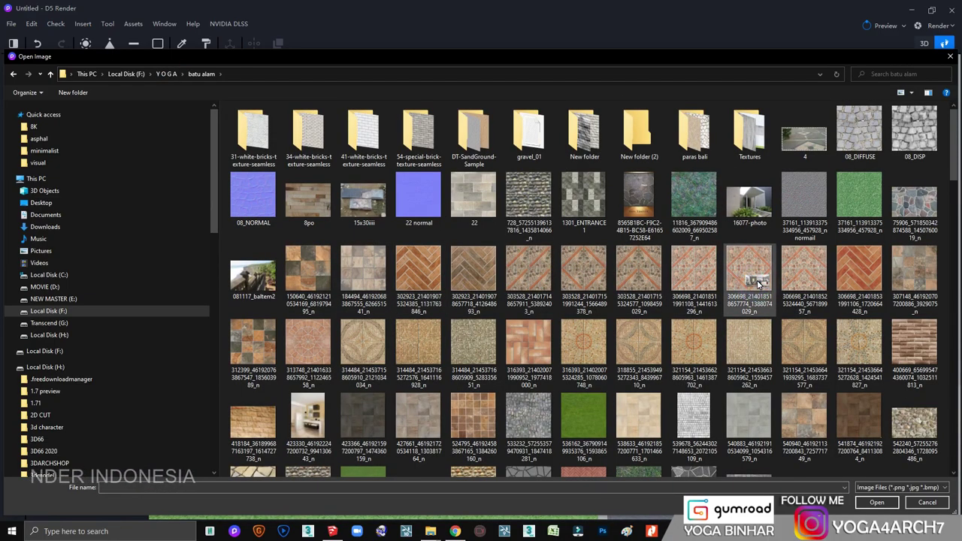
scroll(754, 291, "down", 10)
double_click(752, 291)
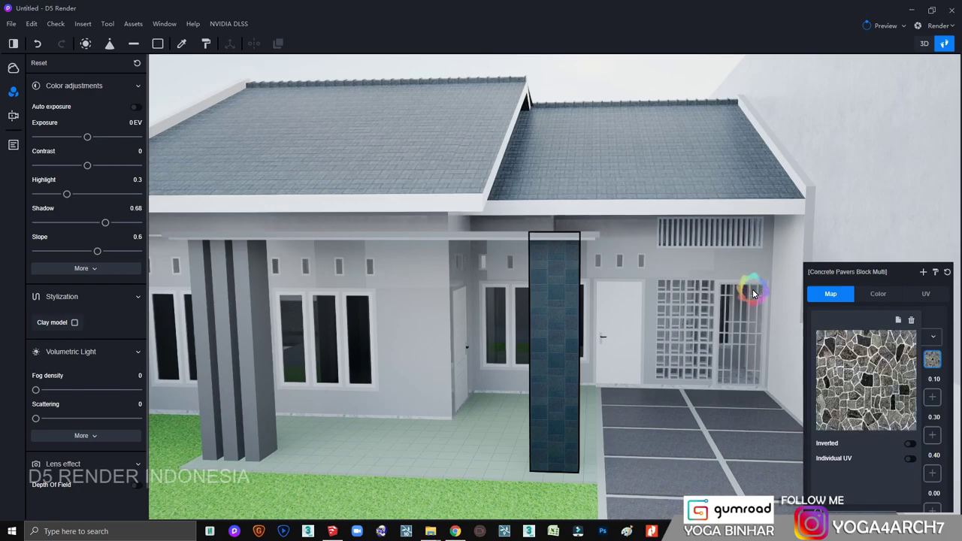
Stretch the column's stone texture to 0.23 horizontally and 0.28 vertically.
left_click(925, 294)
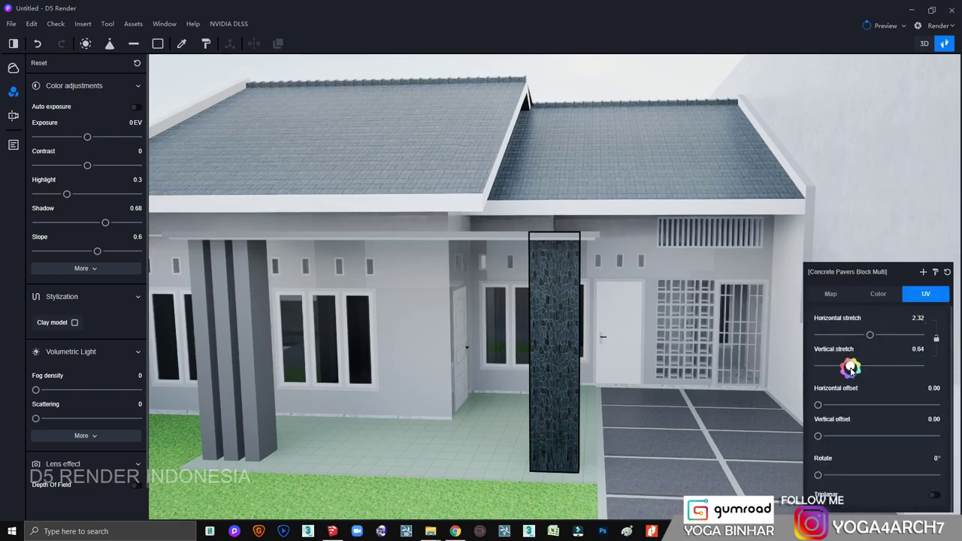
mouse_move(859, 333)
left_mouse_down()
mouse_move(836, 334)
mouse_move(838, 365)
left_mouse_up()
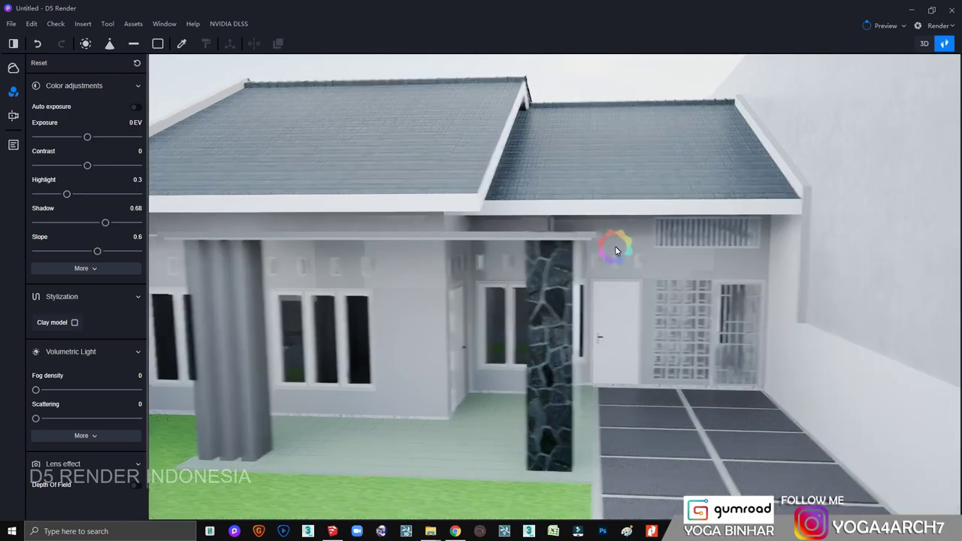
scroll(616, 251, "down", 5)
scroll(423, 310, "up", 5)
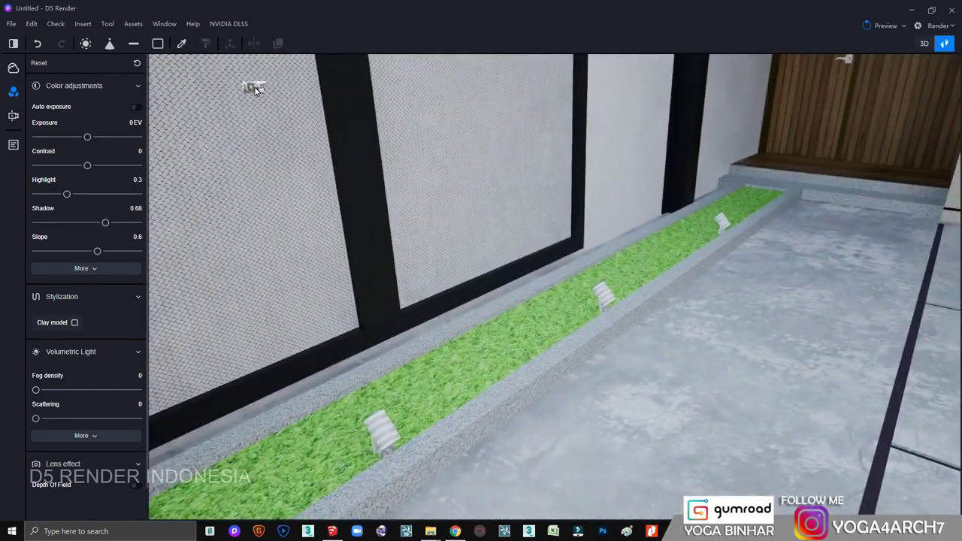
Load a green grass image into the Grass Dark Green material's Texture slot.
left_click(181, 43)
left_click(476, 340)
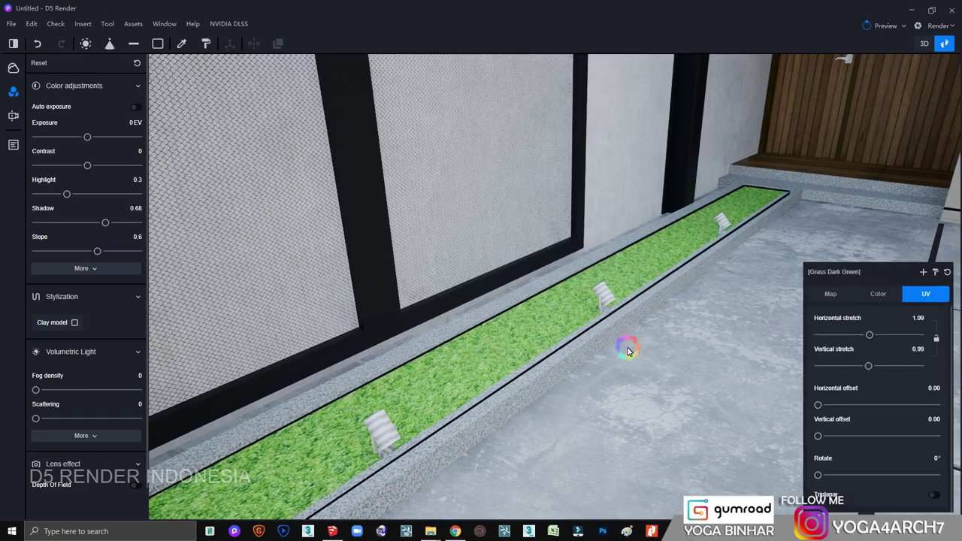
left_click(880, 294)
left_click(826, 294)
left_click(923, 354)
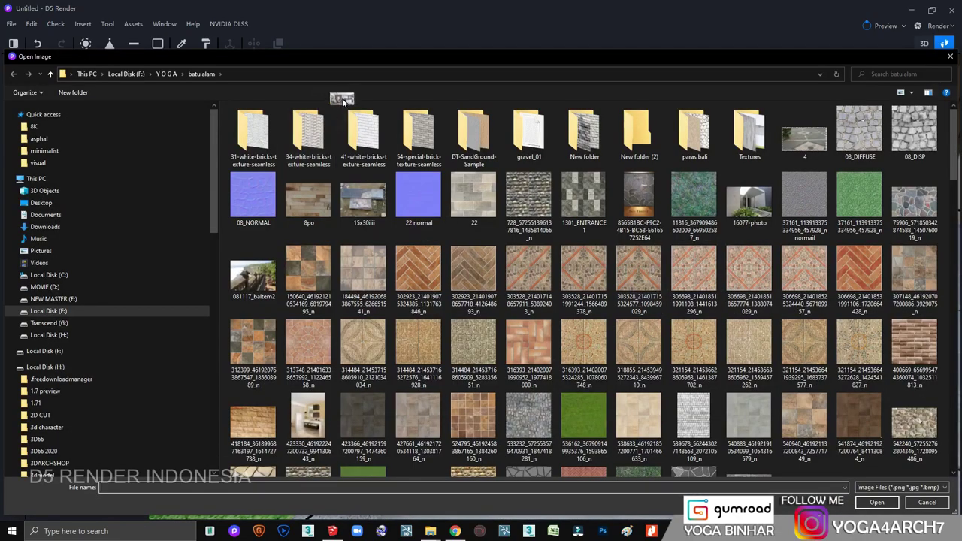
double_click(579, 410)
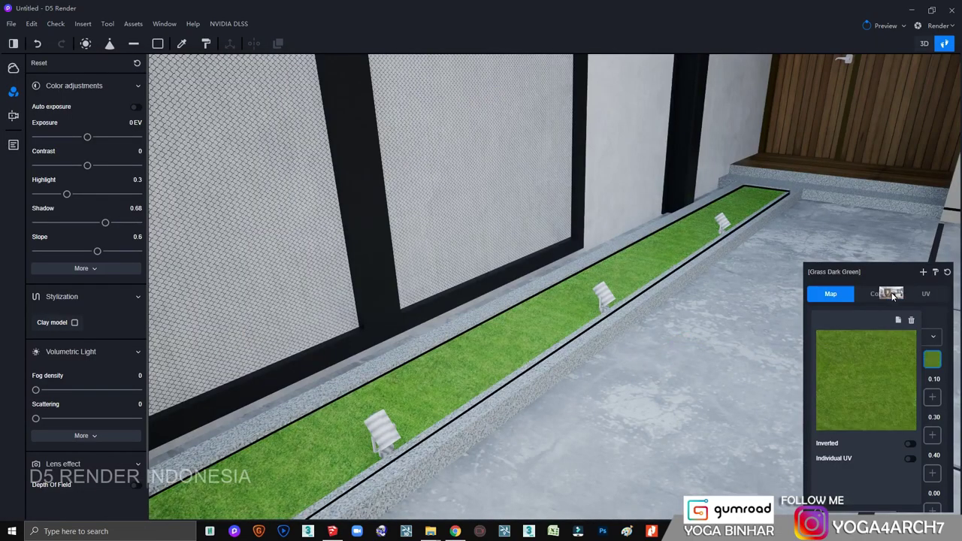
Lower the grass material's colour Value slightly to darken it.
left_click(893, 294)
left_click_drag(880, 399, 844, 402)
left_click(629, 376)
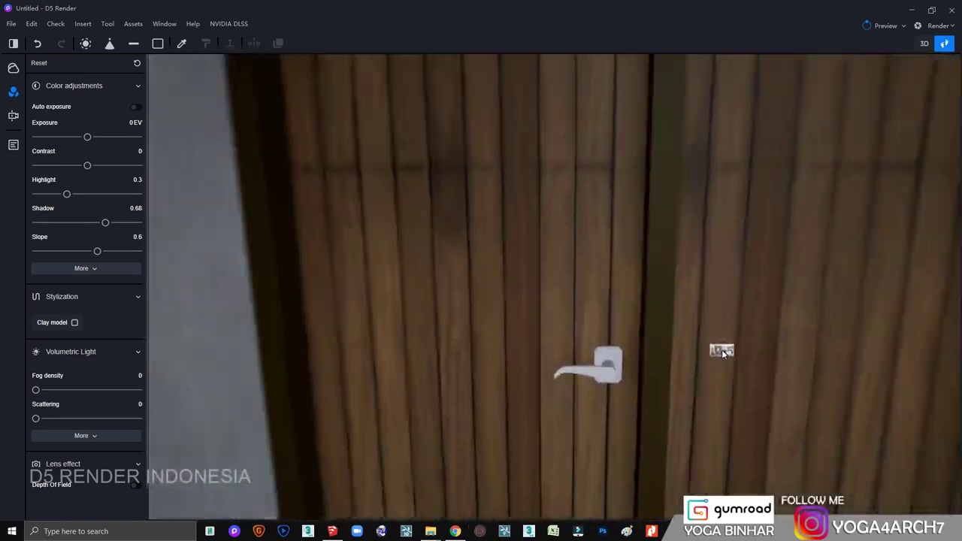
left_click(623, 339)
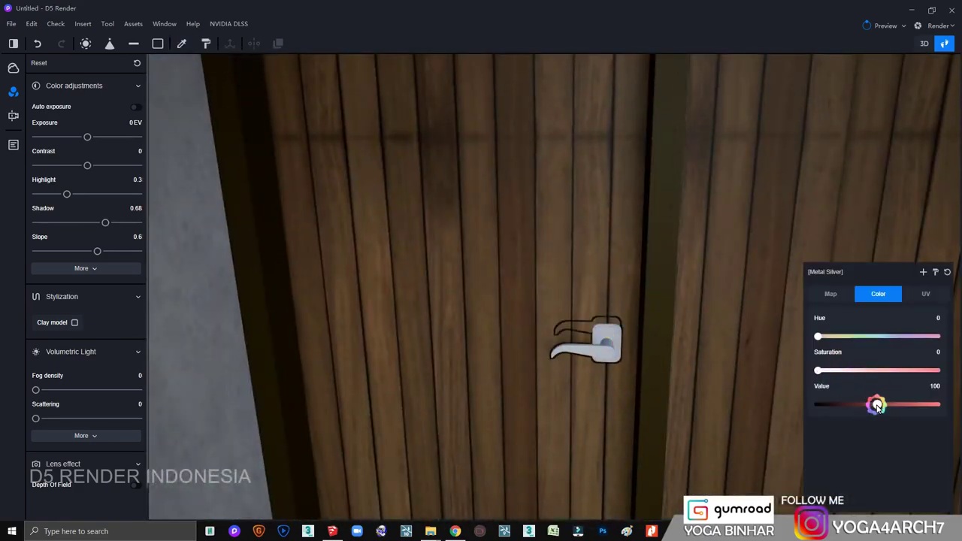
Inspect the door handle and frame materials, then restore the SU_Scene 1 camera view.
left_click(845, 471)
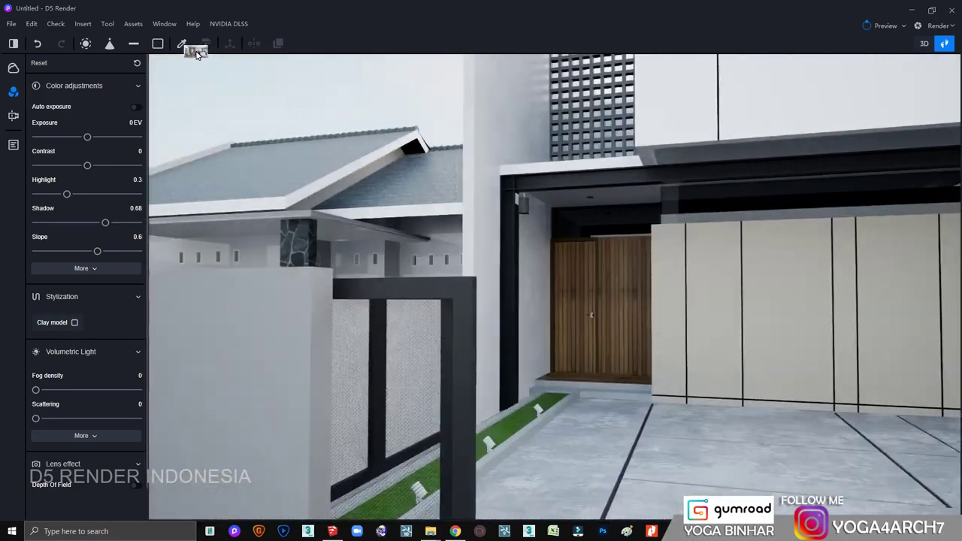
left_click(587, 258)
left_click(878, 294)
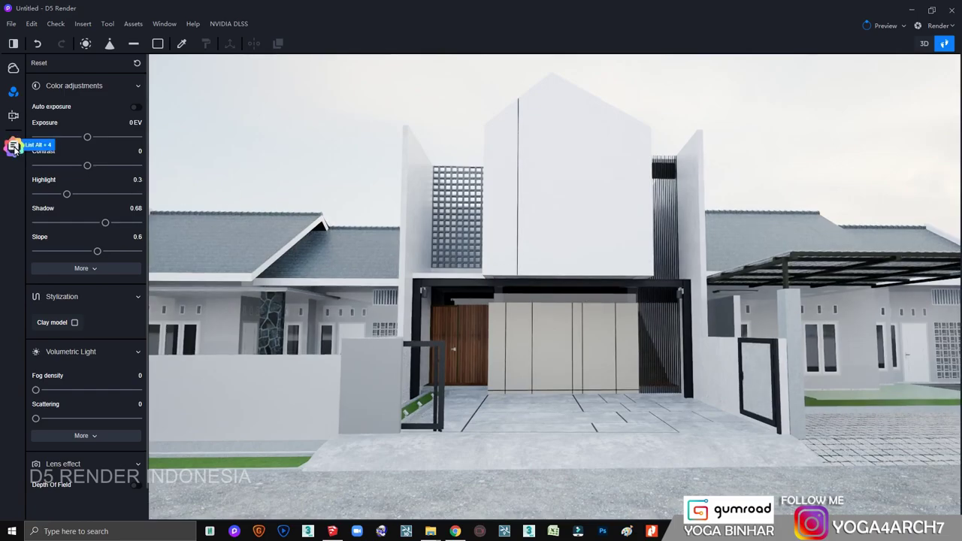
left_click(15, 148)
left_click(54, 88)
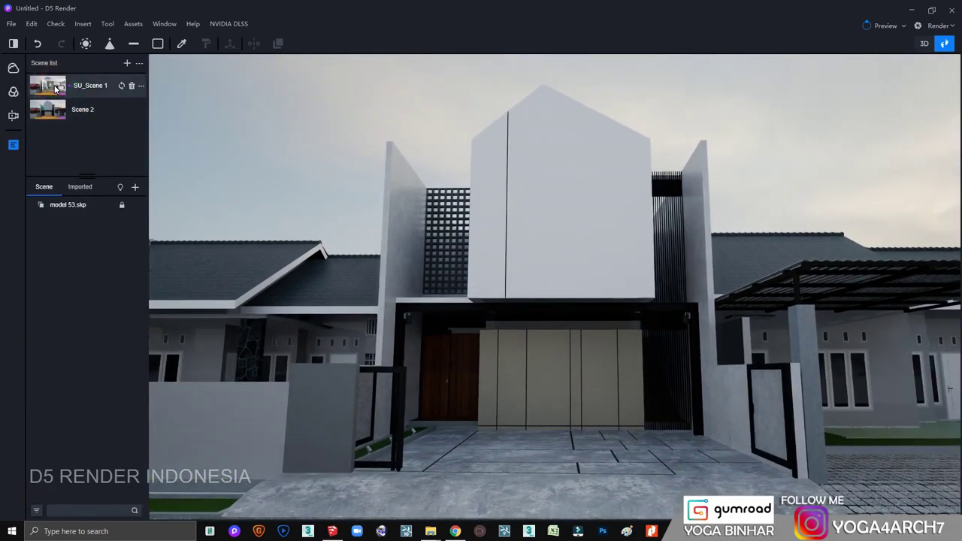
Brighten the black beam's grey slightly and make it smoother and more reflective.
left_click_drag(54, 88, 60, 126)
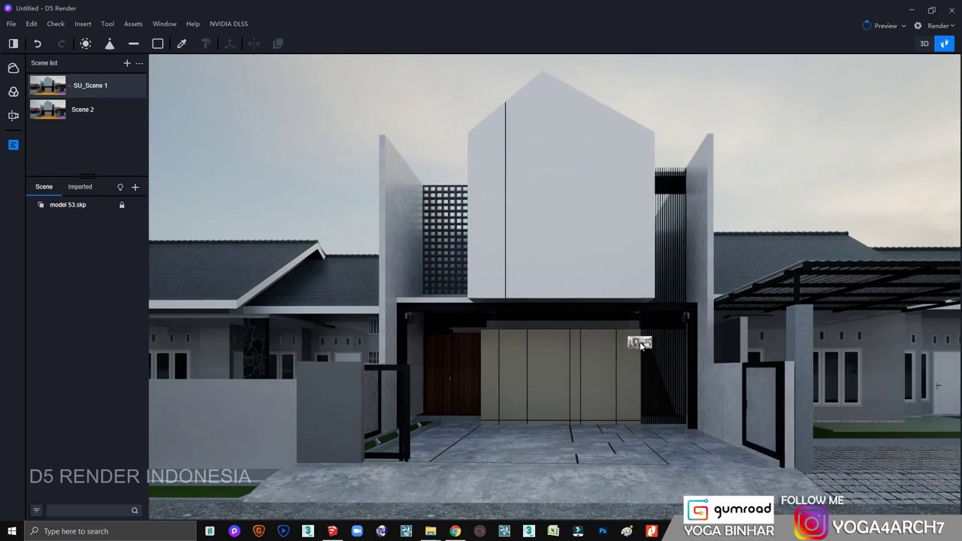
scroll(571, 265, "up", 5)
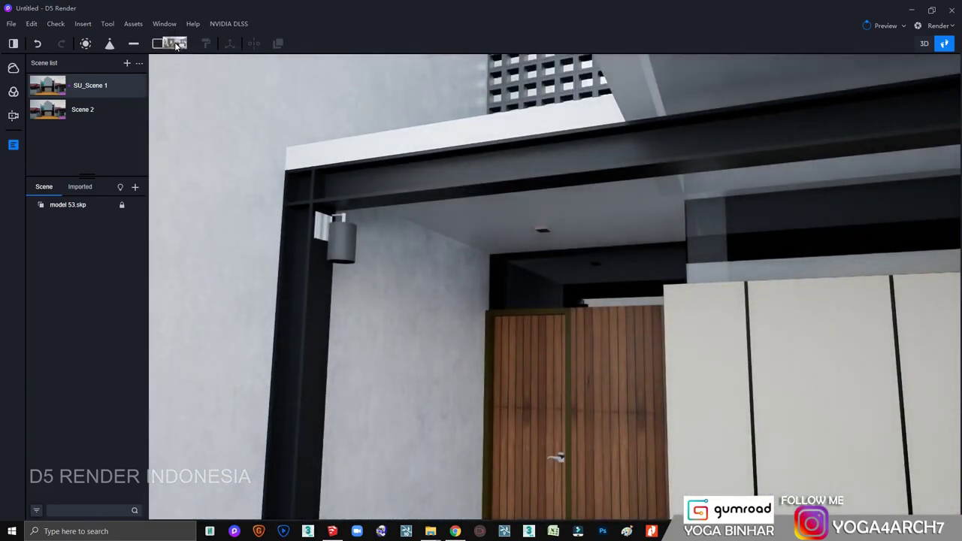
left_click(569, 162)
key("Return")
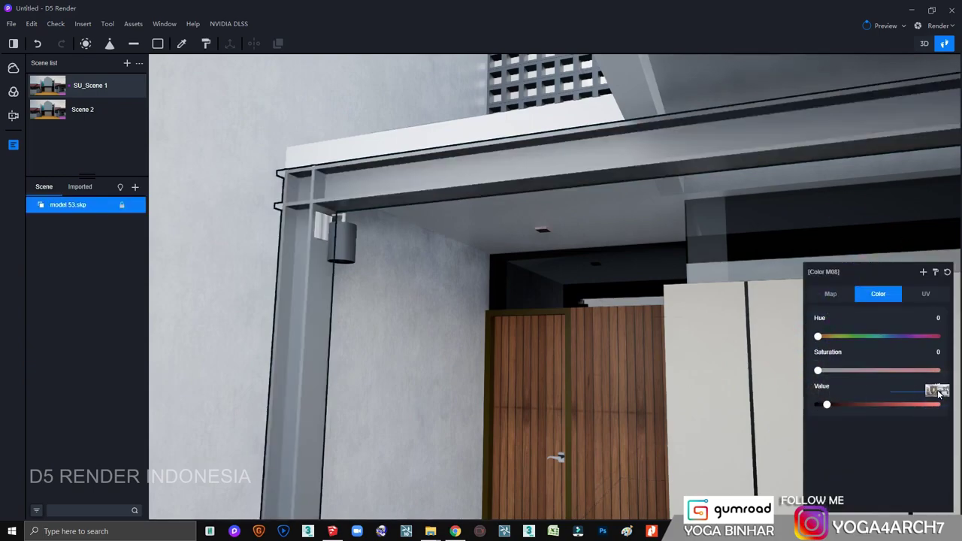
left_click(830, 294)
scroll(857, 451, "down", 2)
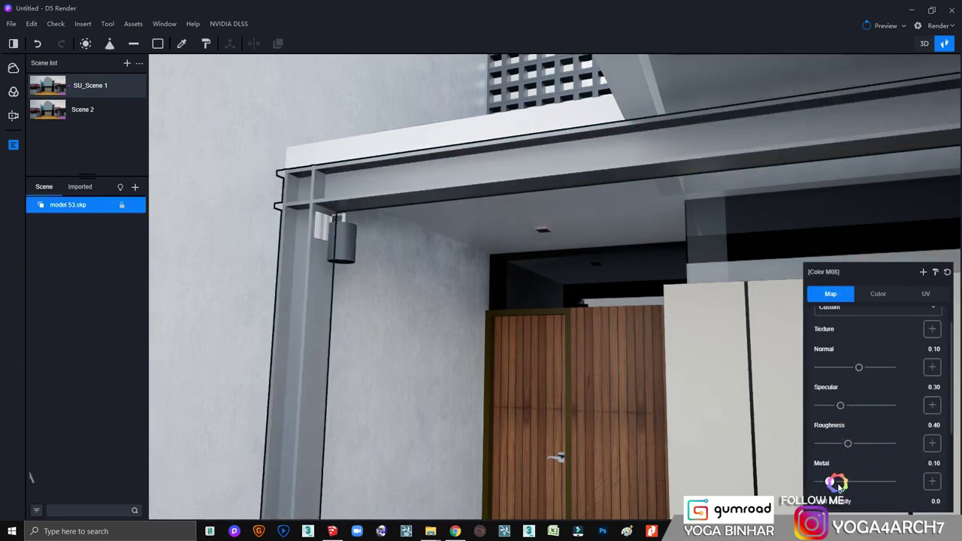
left_click_drag(818, 482, 869, 485)
left_click_drag(844, 446, 838, 444)
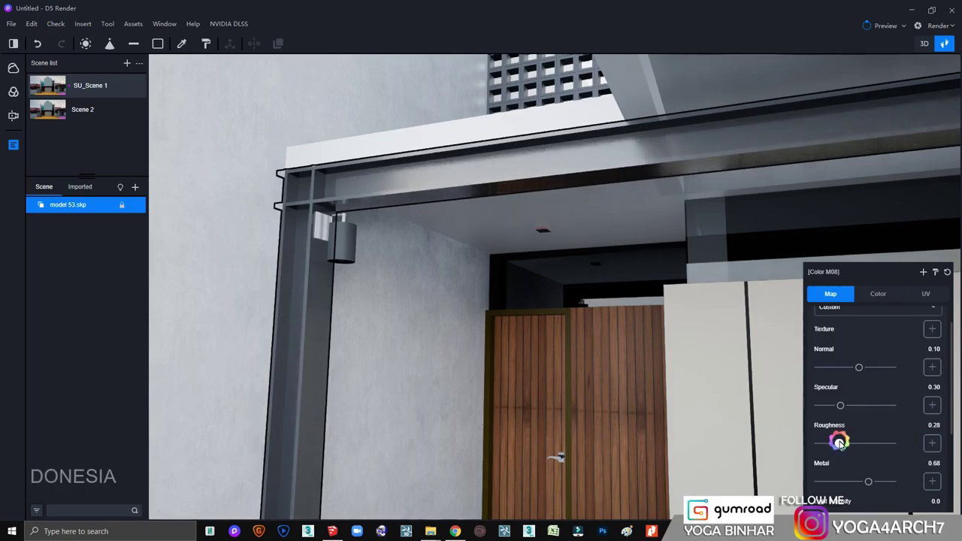
right_click_drag(643, 377, 774, 366)
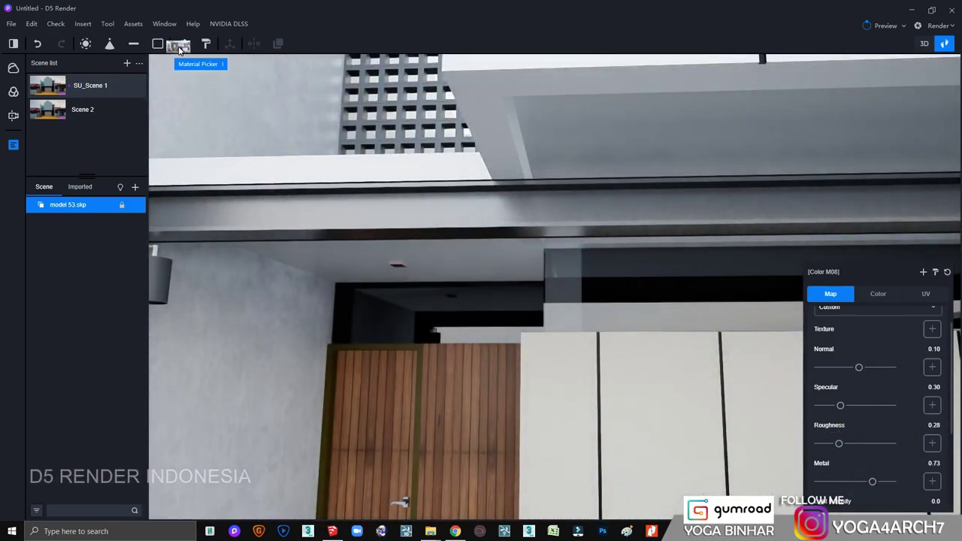
Raise the translucent gray glass material's specular to 0.49.
left_click(181, 47)
left_click(451, 317)
left_click_drag(843, 405, 854, 405)
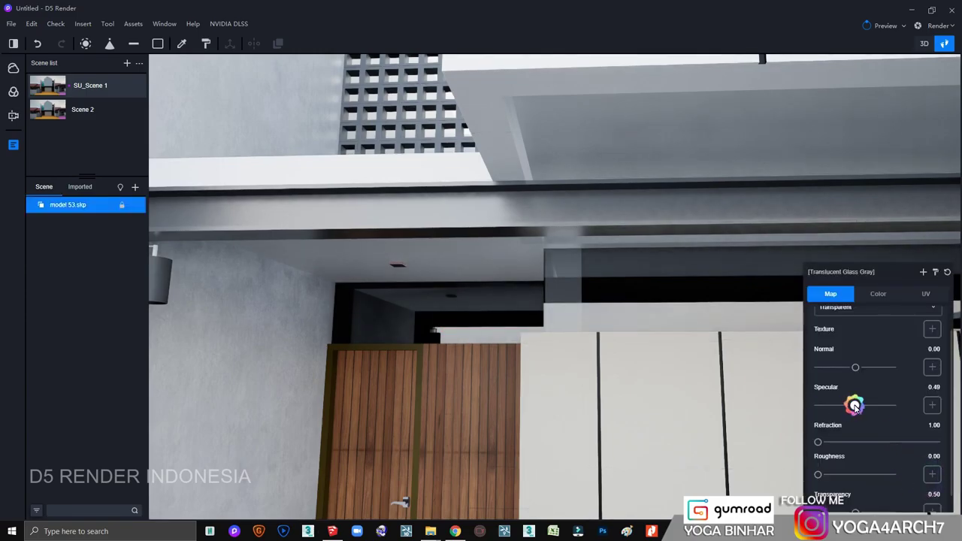
scroll(698, 436, "down", 5)
scroll(567, 357, "up", 5)
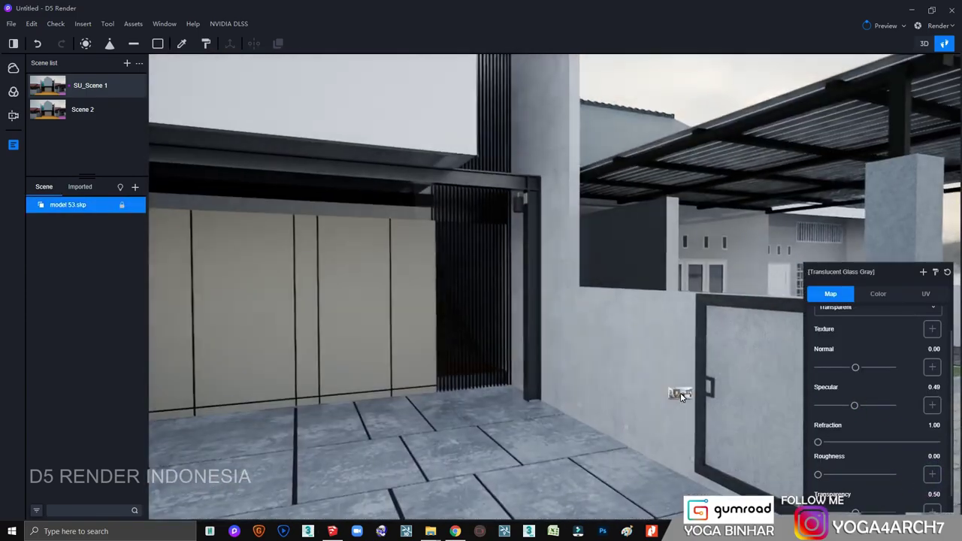
Pick the gate's Color M08 metal material for editing.
left_click(180, 44)
left_click(676, 199)
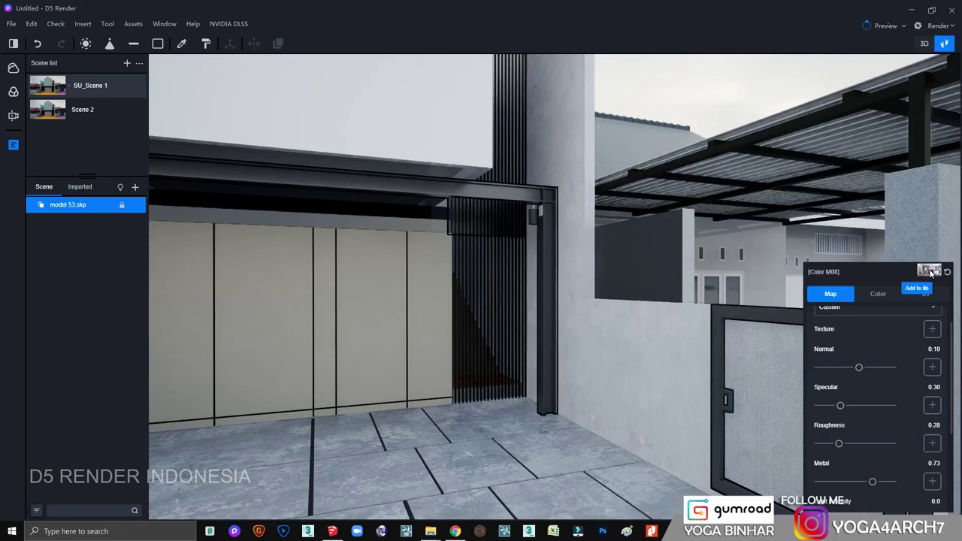
mouse_move(931, 273)
left_mouse_down()
mouse_move(478, 389)
mouse_move(386, 514)
mouse_move(326, 430)
mouse_move(563, 470)
mouse_move(601, 526)
left_mouse_up()
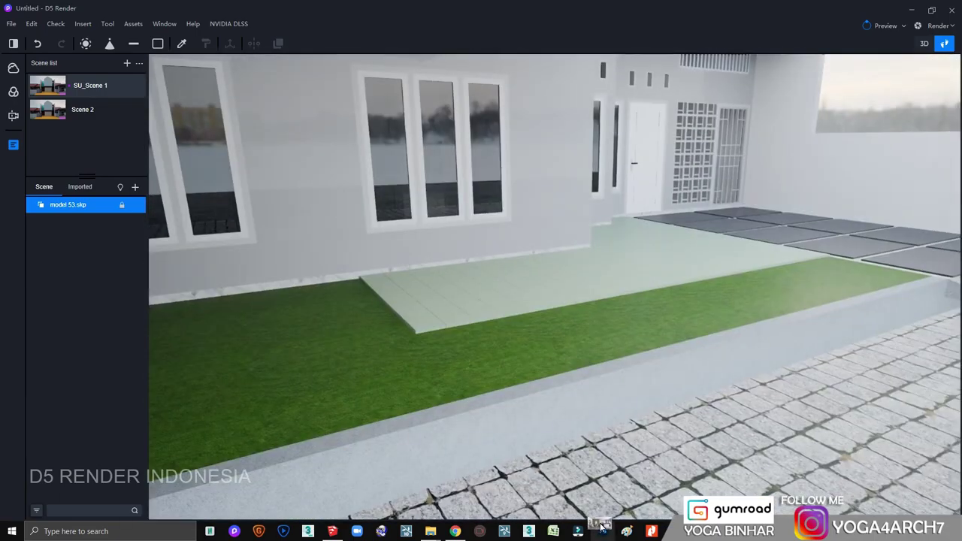
Swap the Tile Limestone Large slab texture for a beige granite image from the granite folder.
left_click(498, 249)
left_click(928, 327)
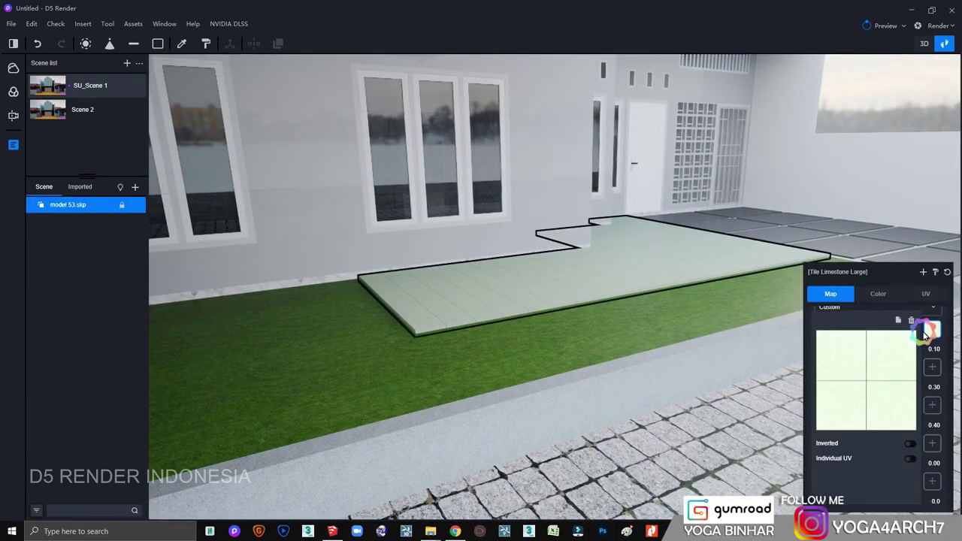
left_click(893, 348)
left_click(166, 74)
scroll(859, 264, "down", 1)
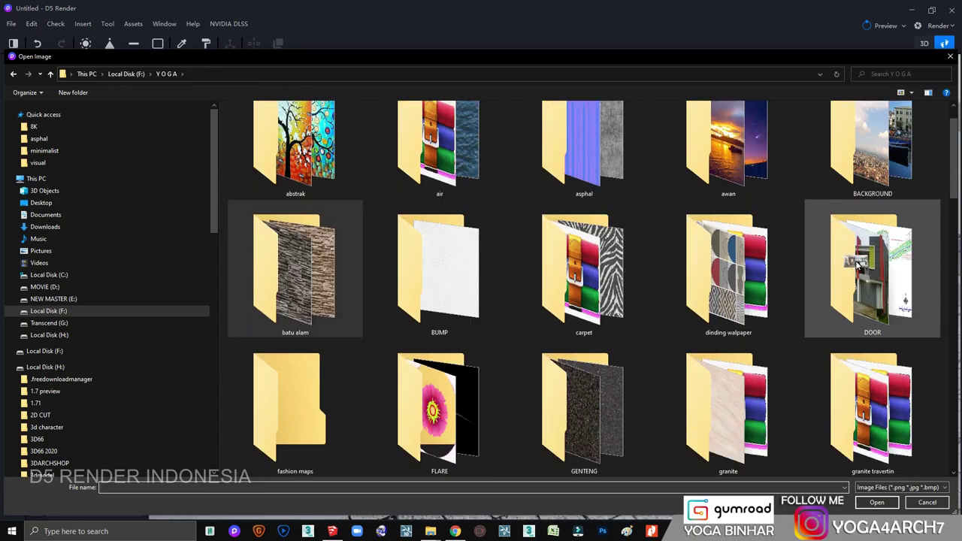
scroll(859, 263, "down", 1)
double_click(726, 271)
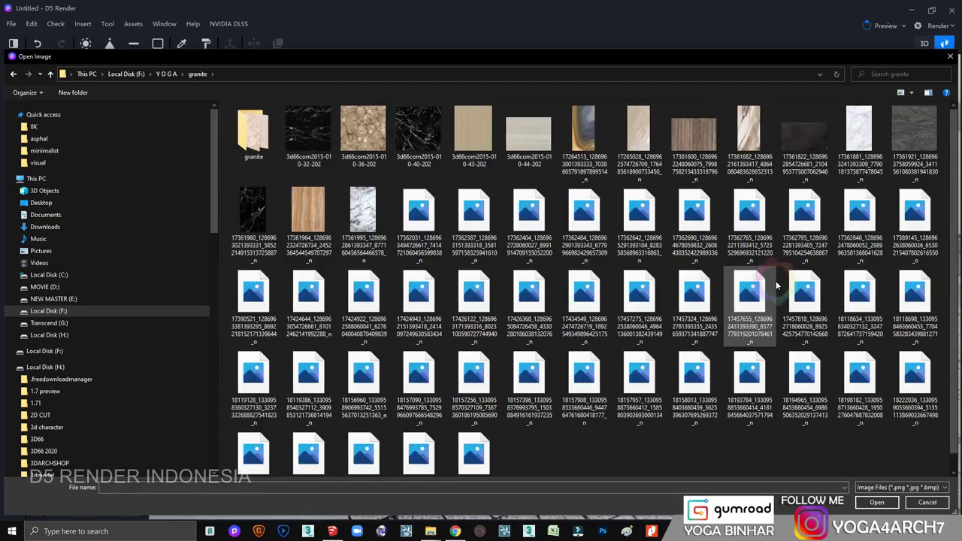
double_click(639, 132)
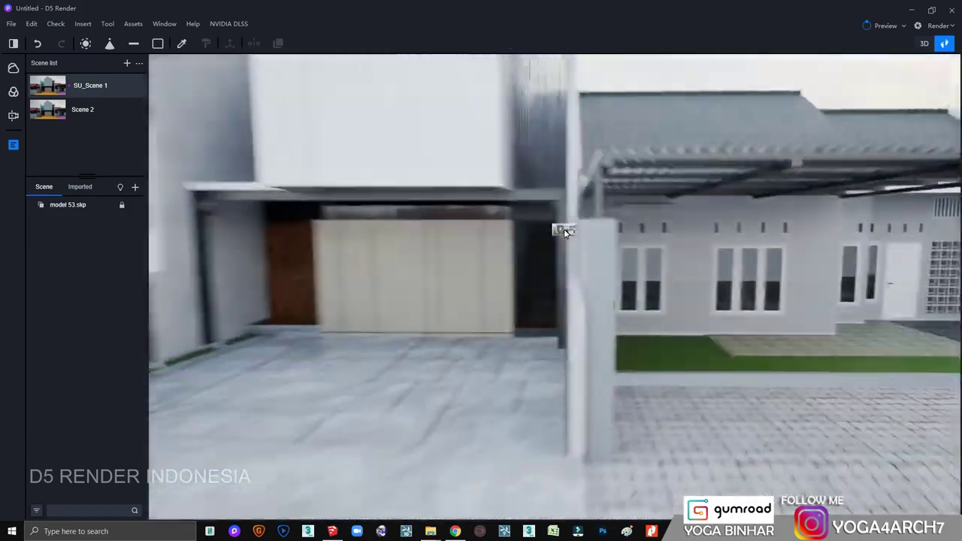
Set the garden spotlights' Metal Corrugated Shiny colour Value to 10, nearly black.
mouse_move(744, 310)
right_mouse_down()
mouse_move(551, 153)
mouse_move(473, 278)
mouse_move(315, 275)
right_mouse_up()
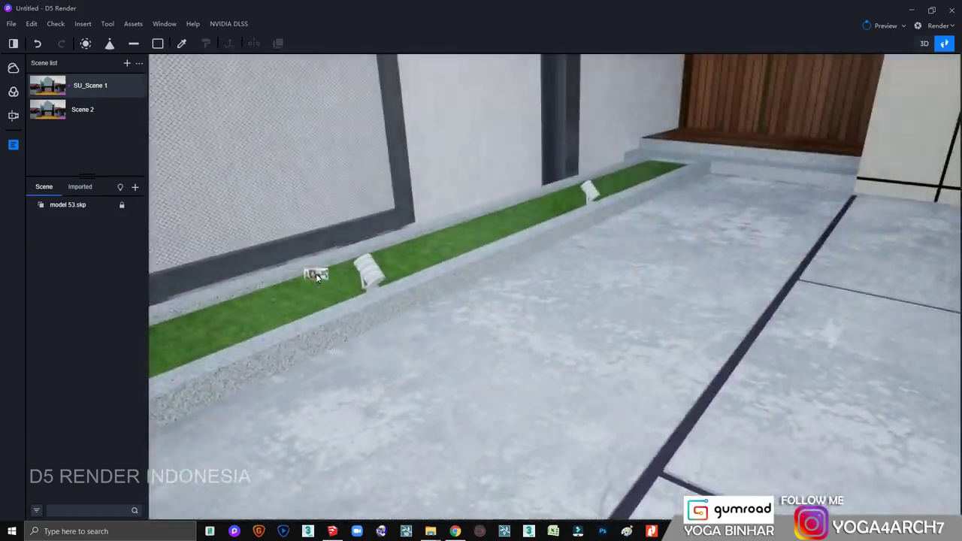
left_click(179, 46)
left_click(363, 275)
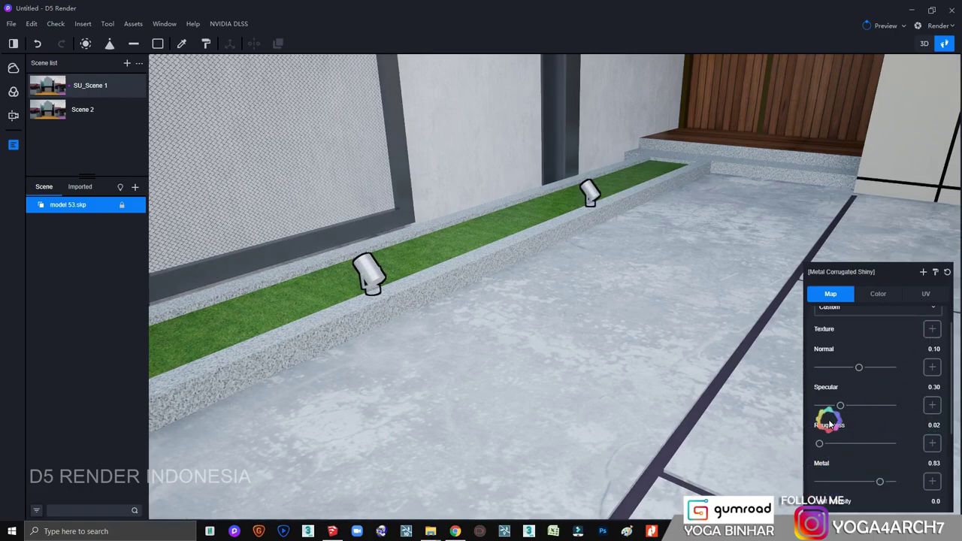
left_click(883, 298)
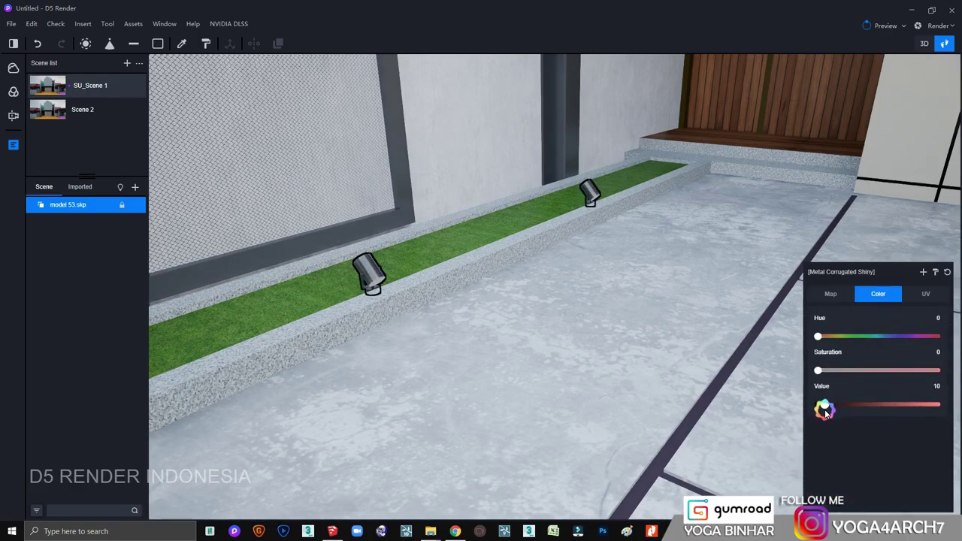
key("Escape")
mouse_move(489, 329)
right_mouse_down()
mouse_move(589, 313)
mouse_move(795, 373)
mouse_move(594, 215)
mouse_move(698, 243)
right_mouse_up()
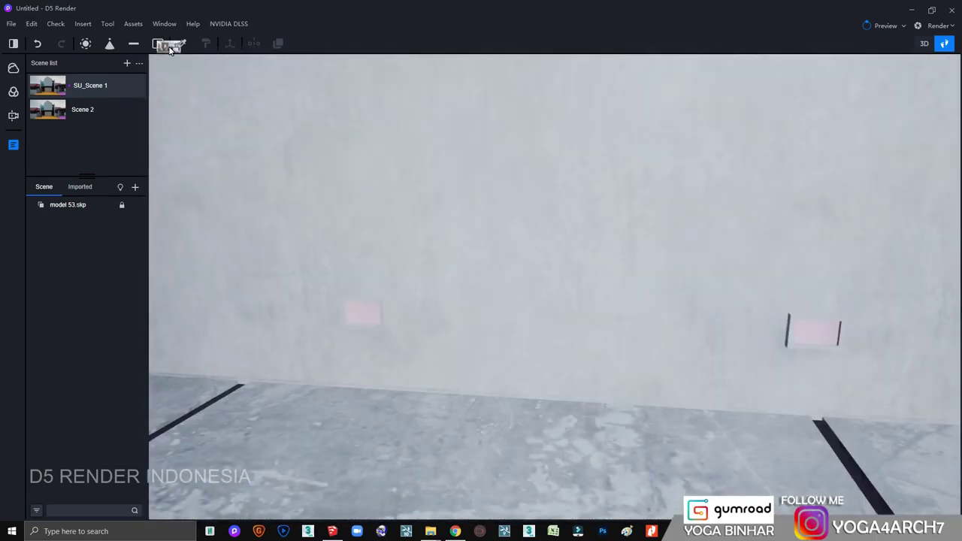
Make the Color L01 wall lamps emit warm orange light at intensity 1.1 with shadows.
left_click(372, 318)
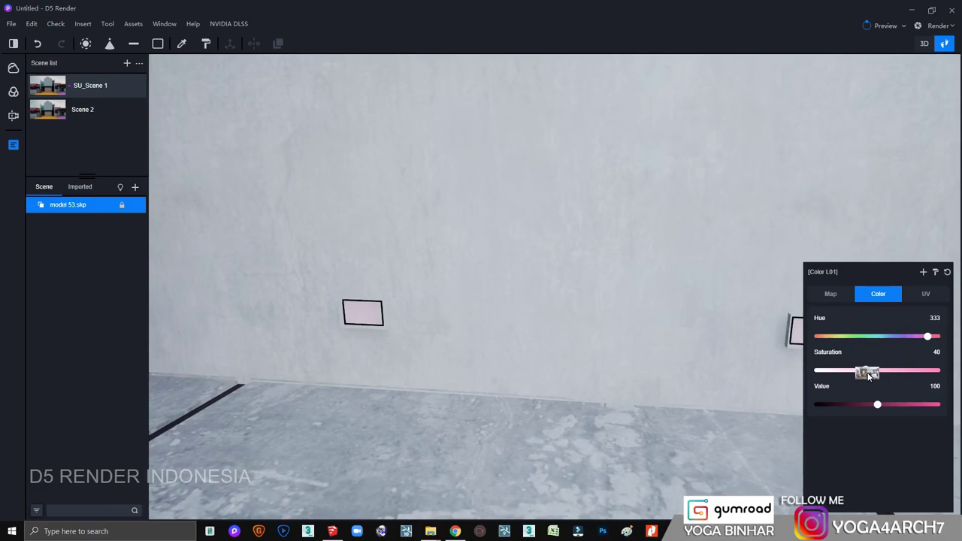
left_click(832, 295)
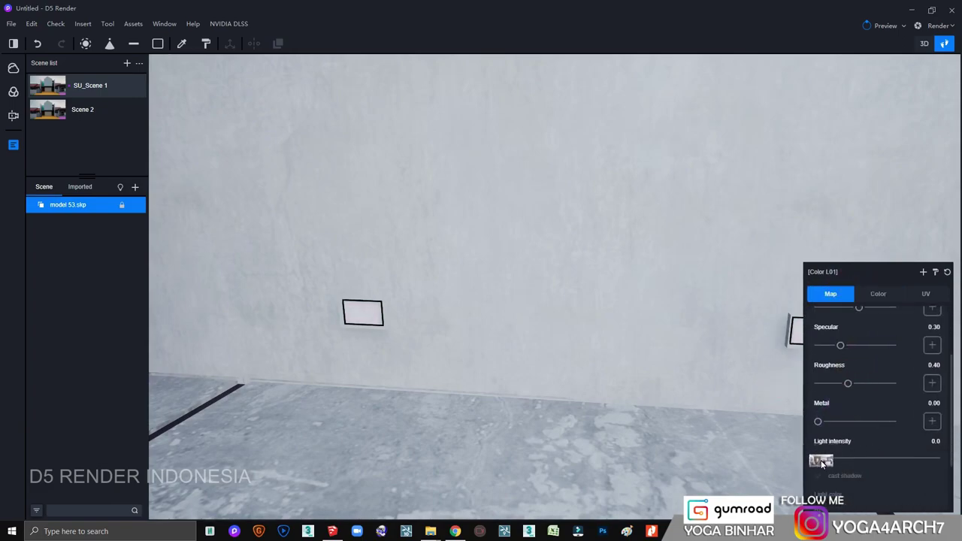
scroll(864, 436, "down", 2)
left_click_drag(818, 464, 950, 461)
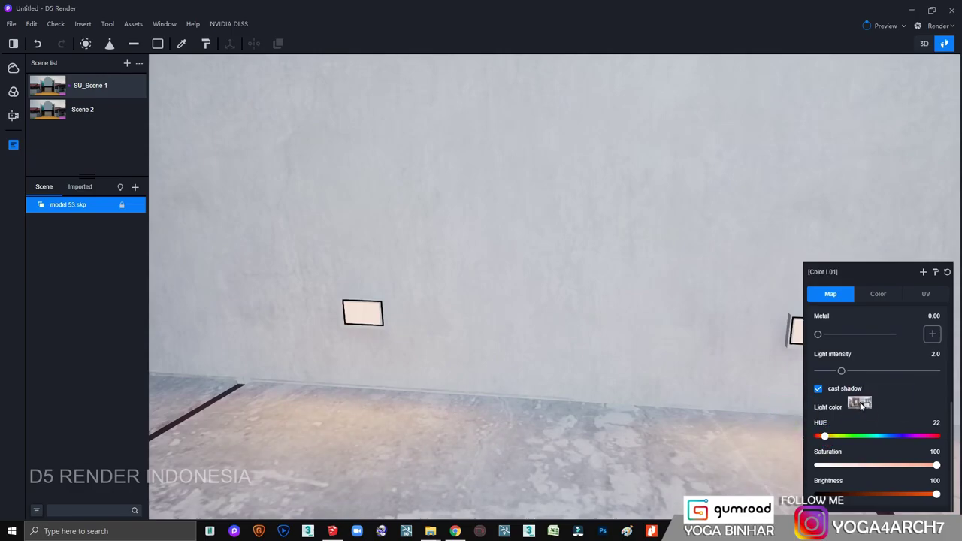
left_click_drag(862, 405, 621, 370)
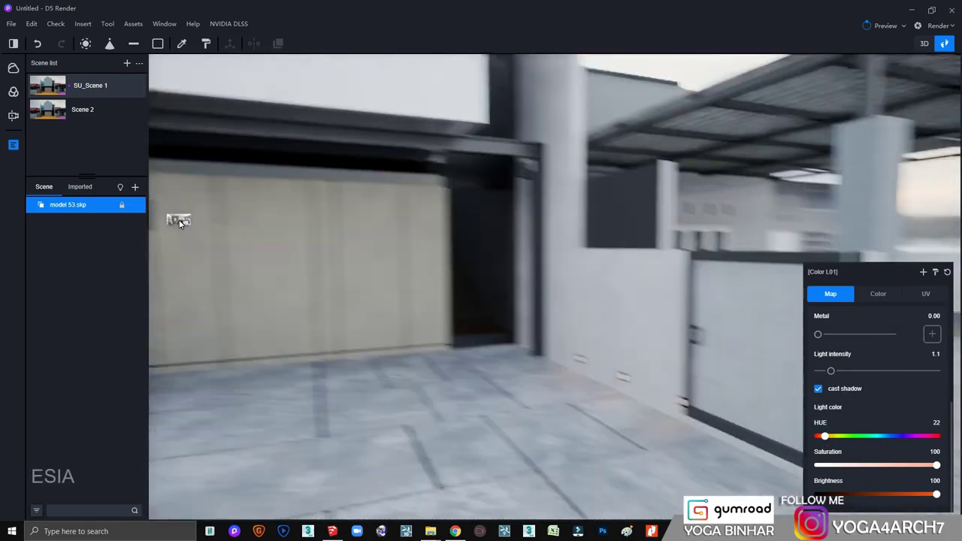
Darken the Color H04 ceiling box material's colour Value.
mouse_move(833, 373)
left_mouse_down()
mouse_move(746, 174)
mouse_move(633, 155)
mouse_move(543, 200)
mouse_move(463, 163)
mouse_move(295, 167)
left_mouse_up()
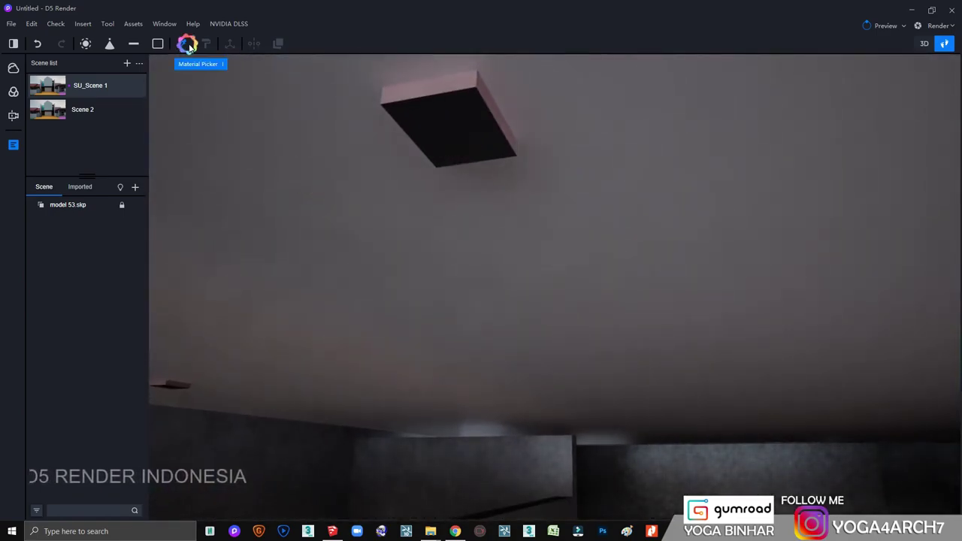
left_click(438, 121)
left_click(878, 293)
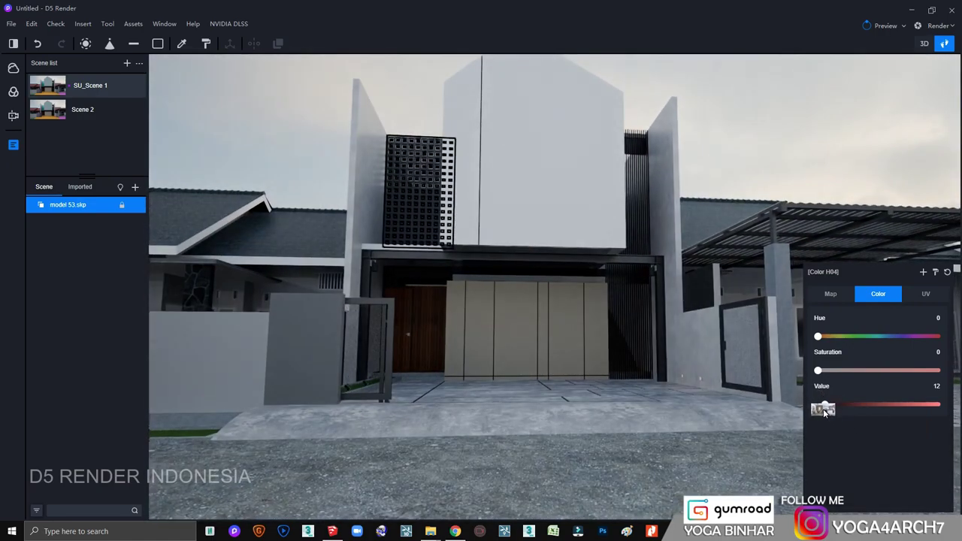
mouse_move(823, 406)
left_mouse_down()
mouse_move(832, 403)
mouse_move(823, 403)
left_mouse_up()
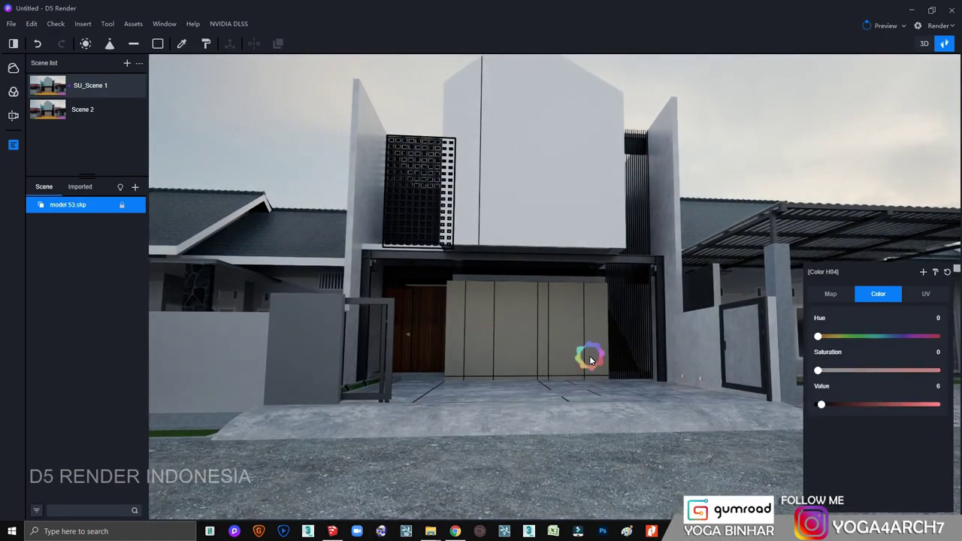
key("Escape")
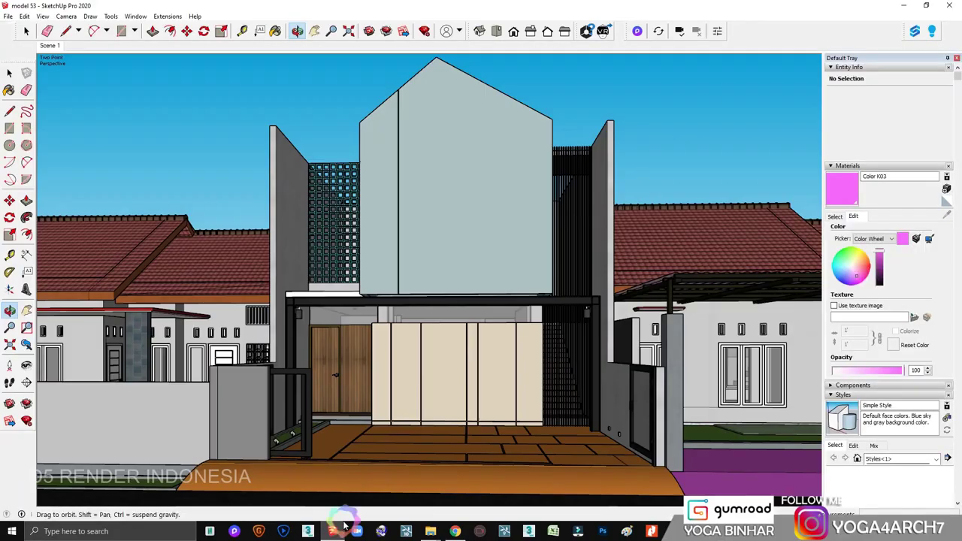
Orbit up to the carport ceiling and select its light fixture.
scroll(429, 311, "up", 5)
scroll(451, 311, "up", 3)
scroll(618, 356, "down", 3)
scroll(617, 356, "up", 3)
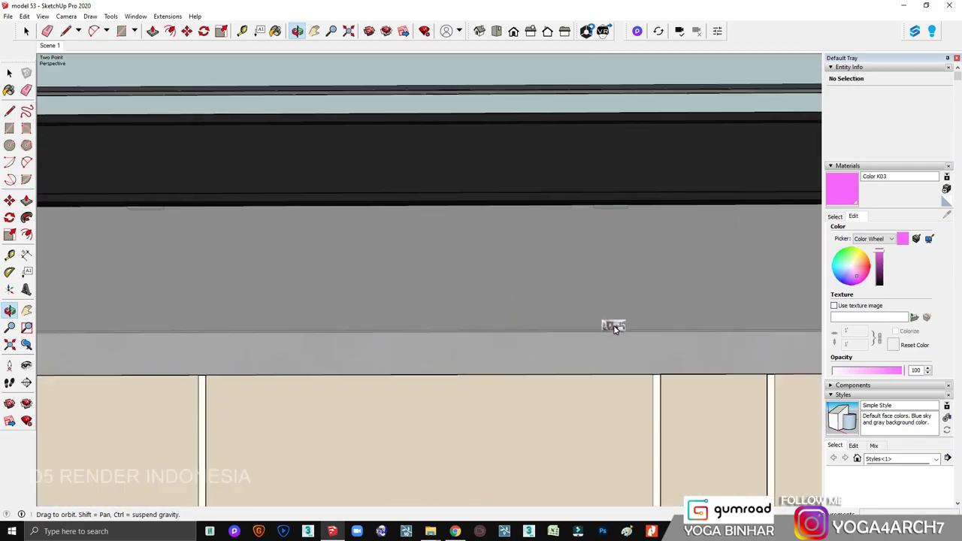
mouse_move(614, 324)
left_mouse_down()
mouse_move(532, 284)
mouse_move(616, 254)
left_mouse_up()
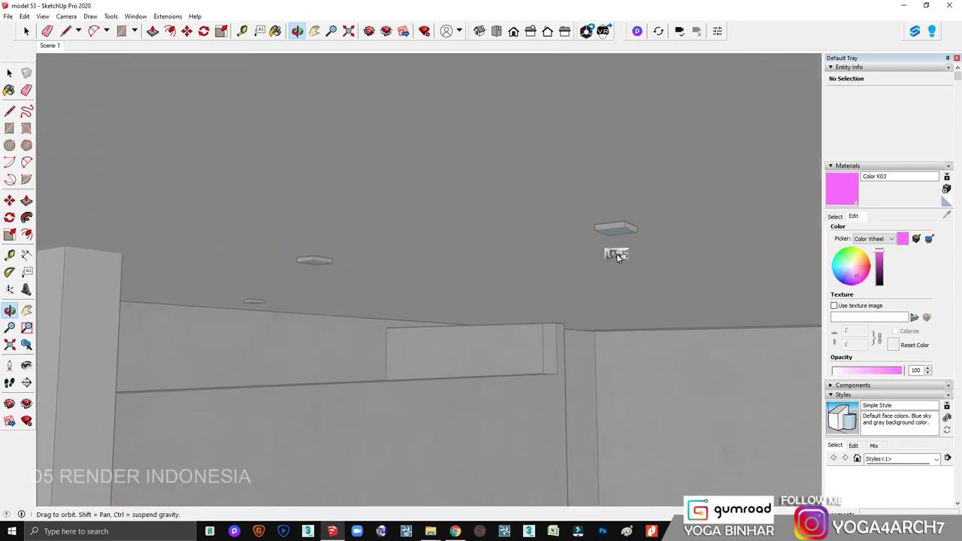
scroll(616, 253, "up", 2)
key("space")
left_click(615, 233)
Open the breeze-block group, select its pieces and pick the Color J05 swatch.
scroll(629, 333, "down", 4)
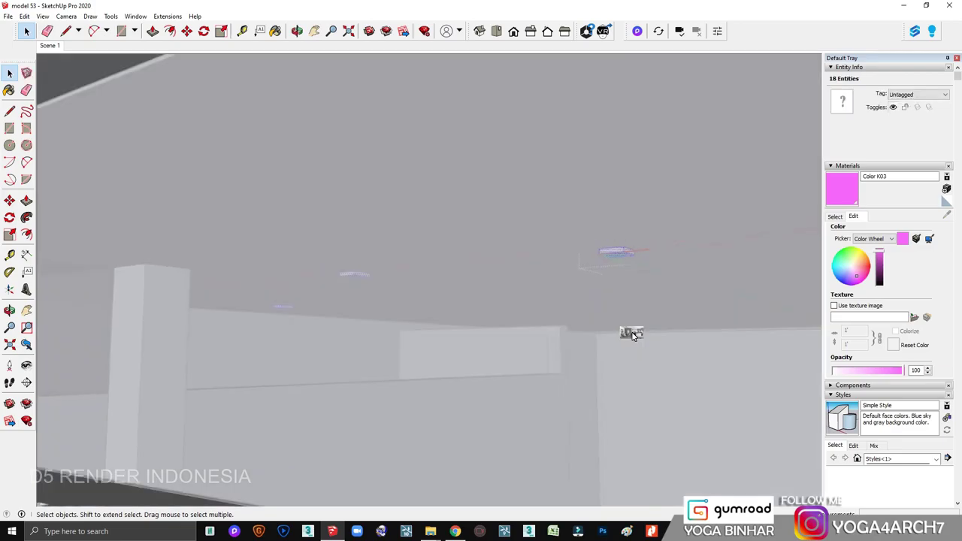
scroll(607, 361, "down", 3)
scroll(621, 349, "down", 3)
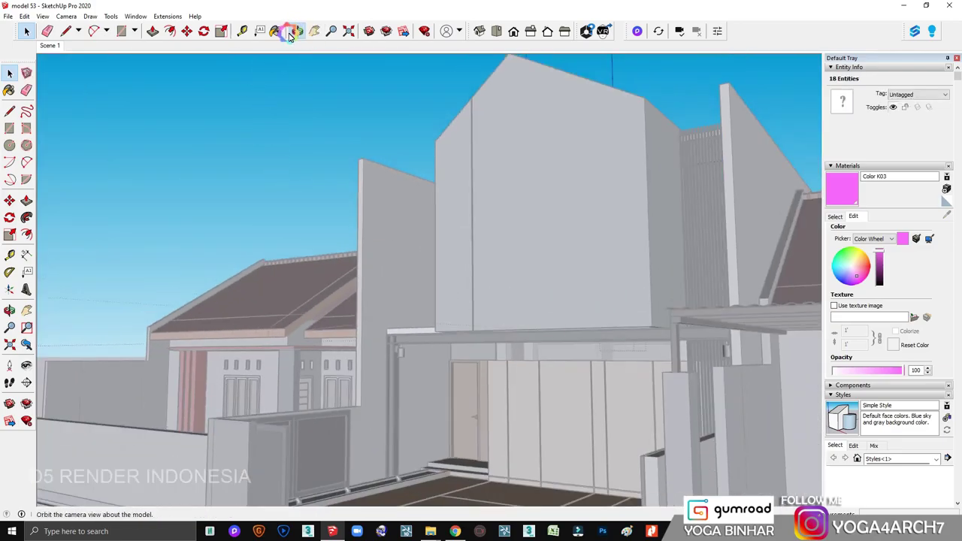
scroll(478, 259, "up", 5)
middle_click_drag(474, 263, 479, 259)
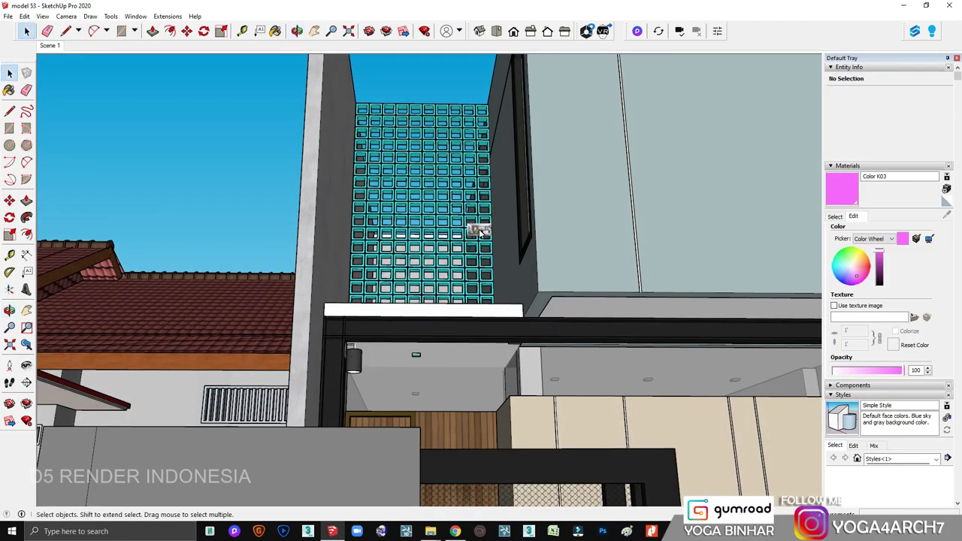
double_click(478, 233)
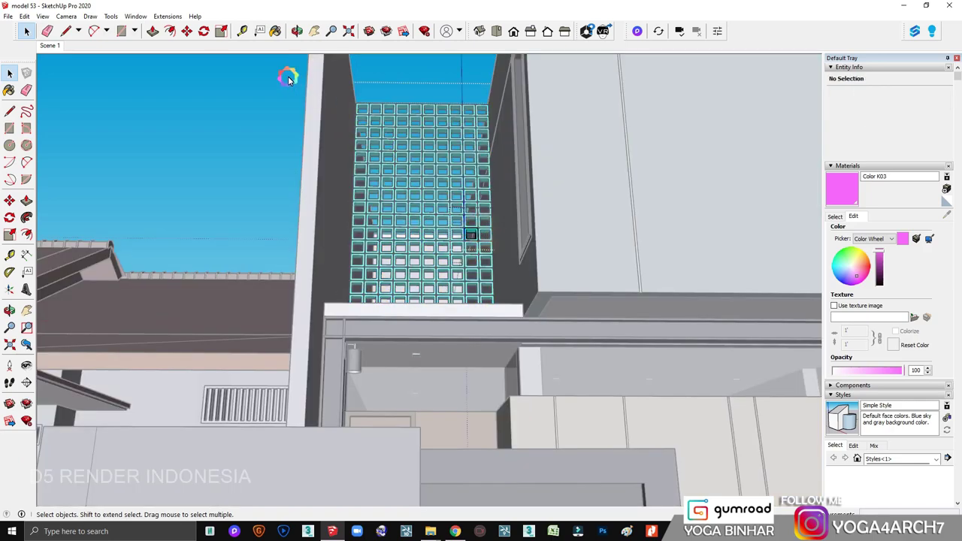
left_click_drag(537, 344, 538, 345)
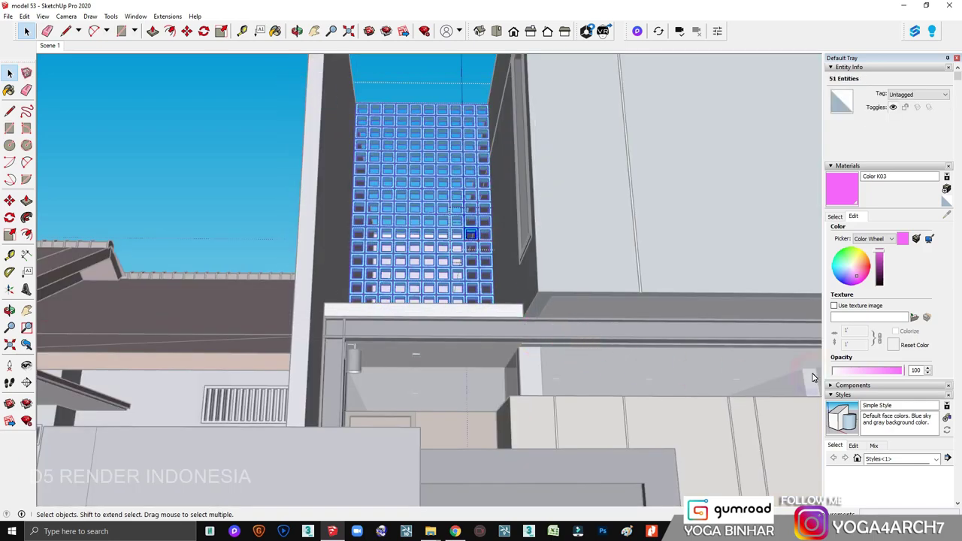
left_click(839, 217)
left_click(891, 272)
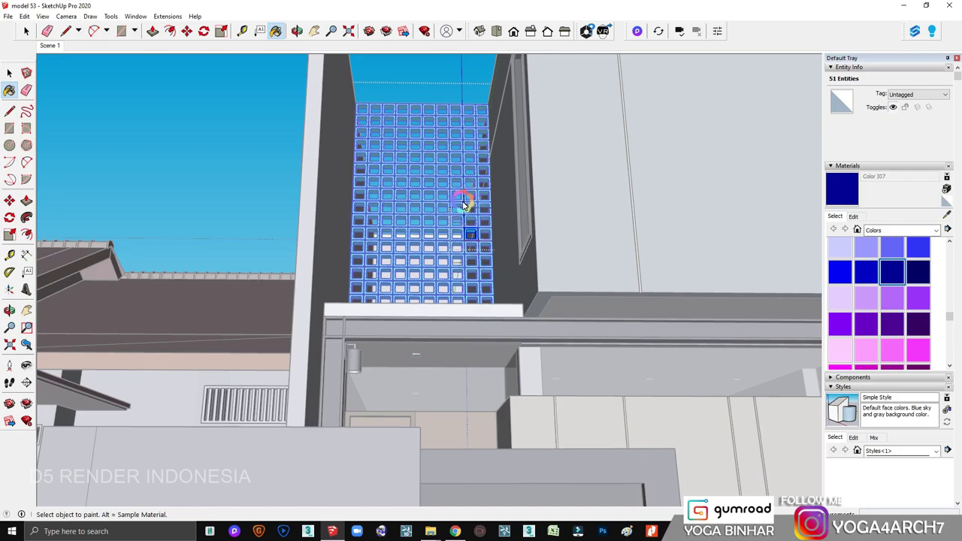
scroll(464, 204, "up", 2)
Paint the breeze-block lattice screen purple with Color J05.
key("space")
scroll(451, 199, "down", 2)
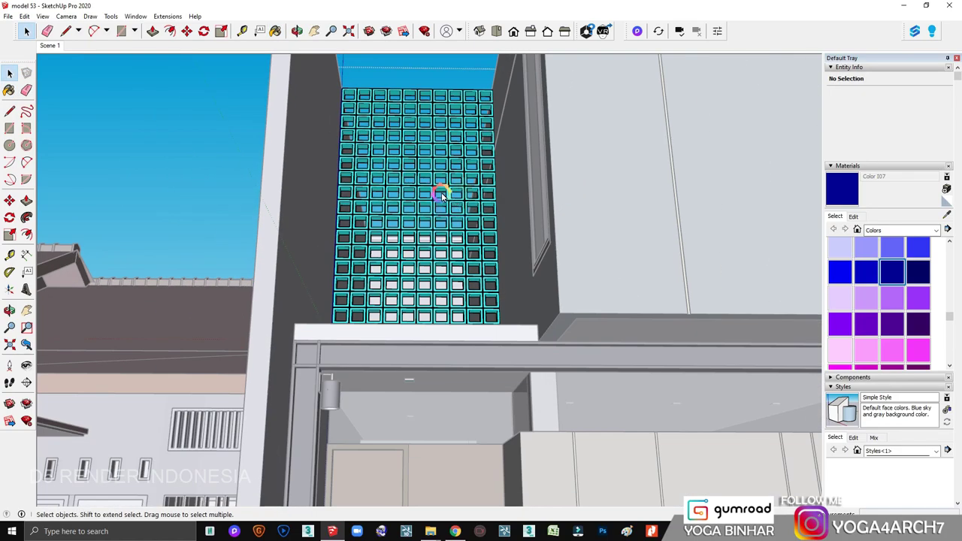
left_click(440, 194)
left_click(445, 97)
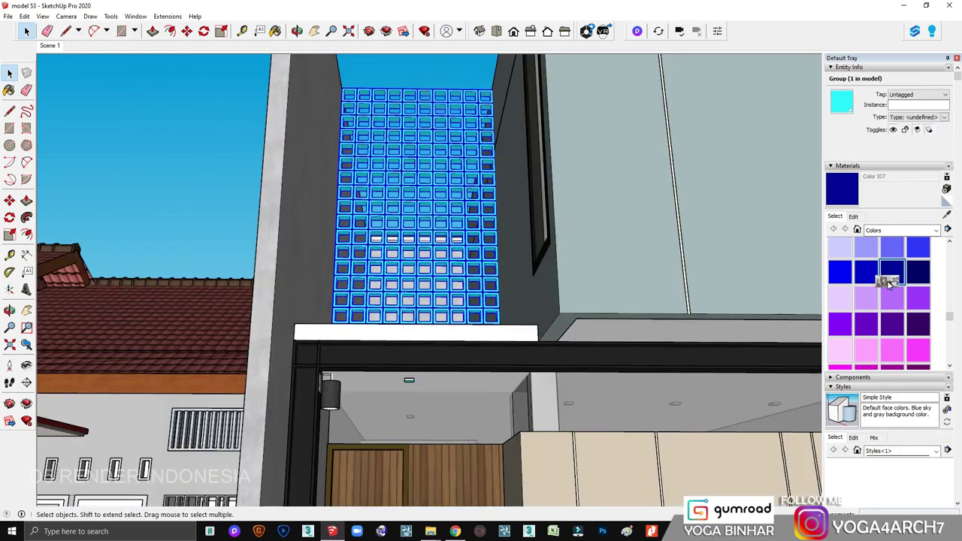
left_click(442, 178)
key("space")
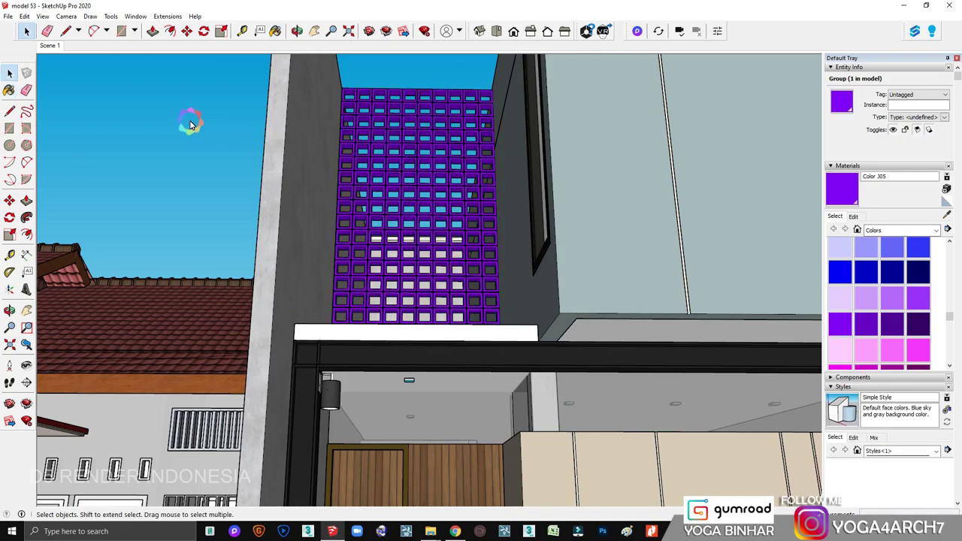
left_click(189, 123)
Save the model with its new lattice colour.
scroll(446, 399, "up", 3)
scroll(330, 400, "up", 3)
scroll(331, 401, "down", 5)
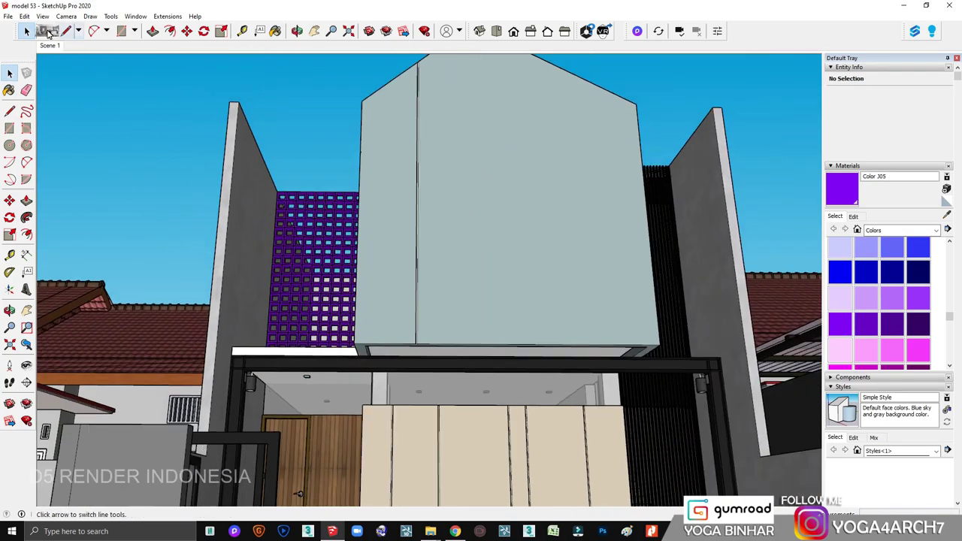
left_click(7, 15)
left_click(456, 226)
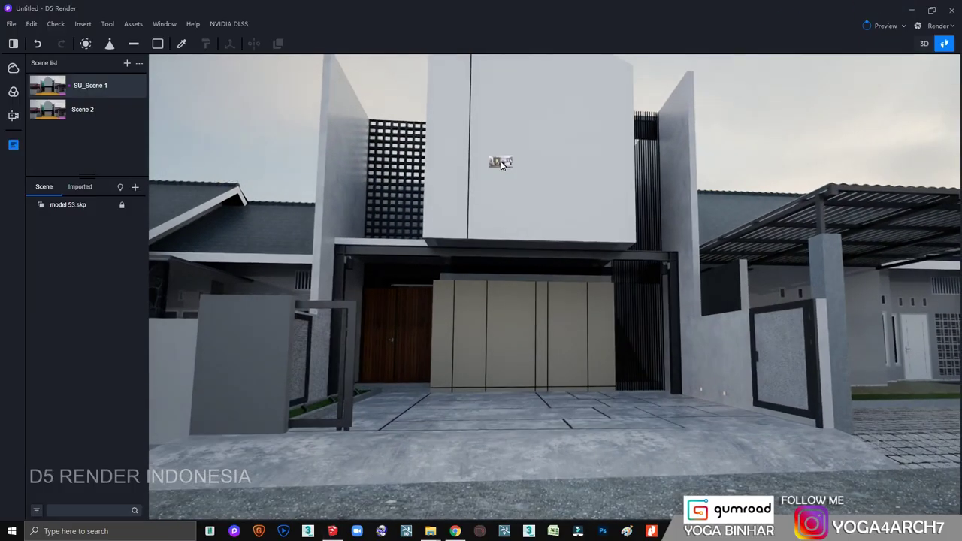
Reload the house model 53.skp to bring in the SketchUp changes.
left_click(88, 206)
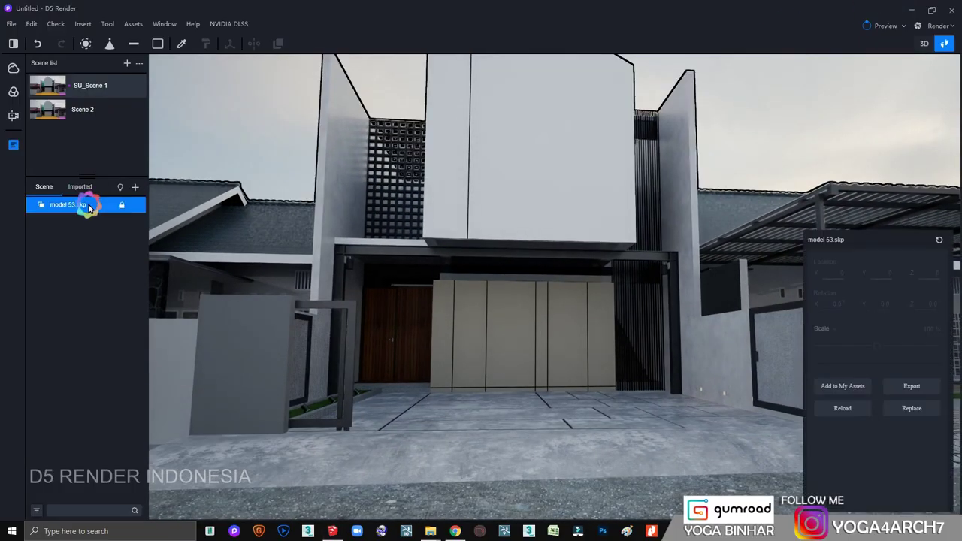
left_click(846, 408)
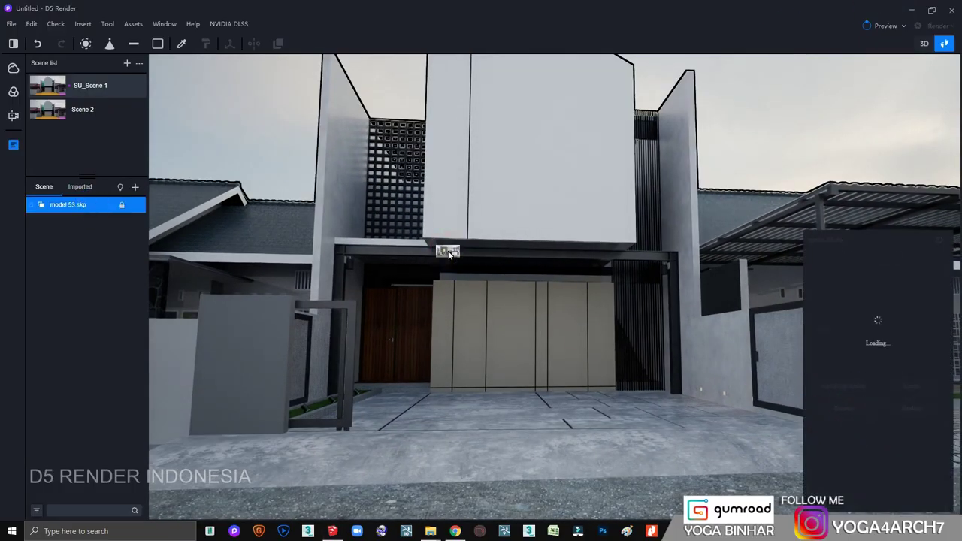
scroll(350, 219, "up", 5)
scroll(230, 178, "up", 5)
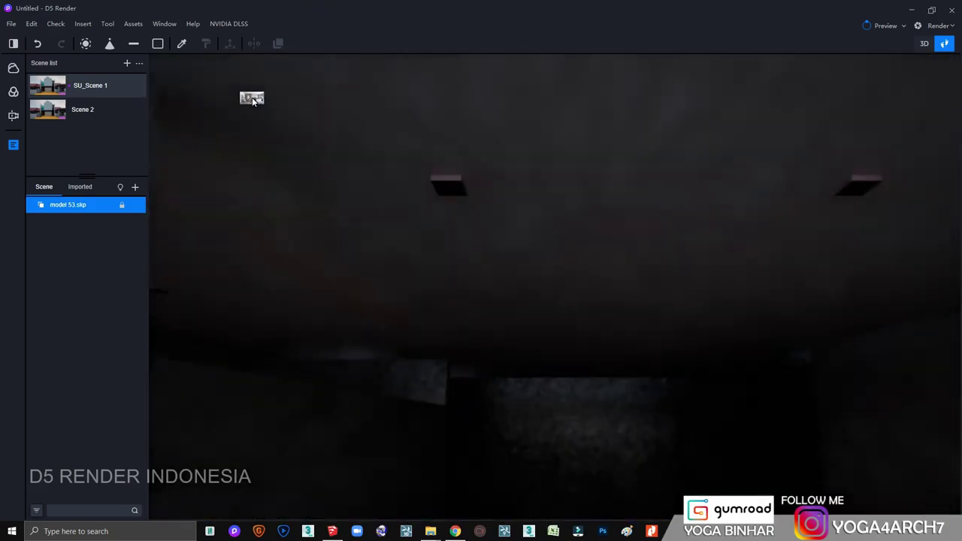
scroll(251, 97, "up", 3)
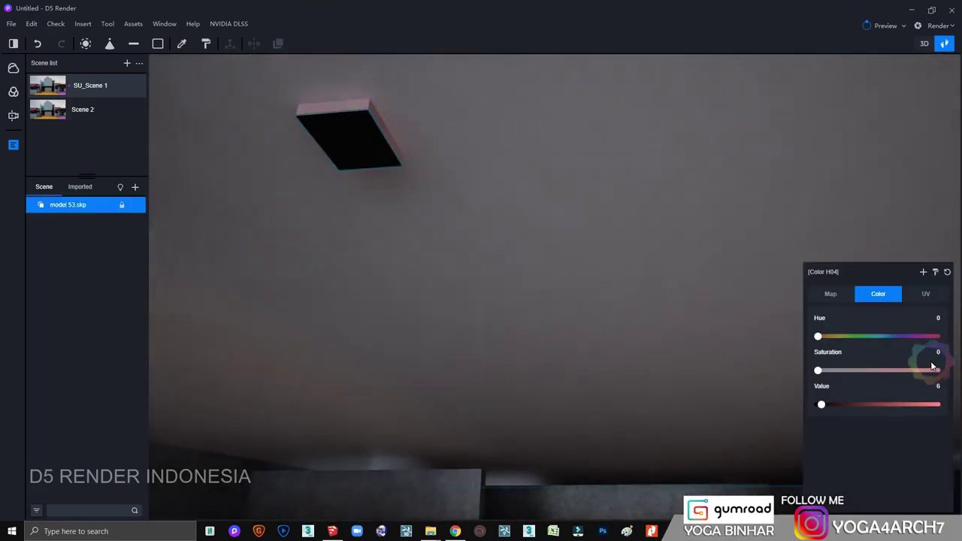
Raise the carport ceiling light material Color H04's light intensity to 1.5.
left_click(831, 294)
scroll(888, 465, "down", 5)
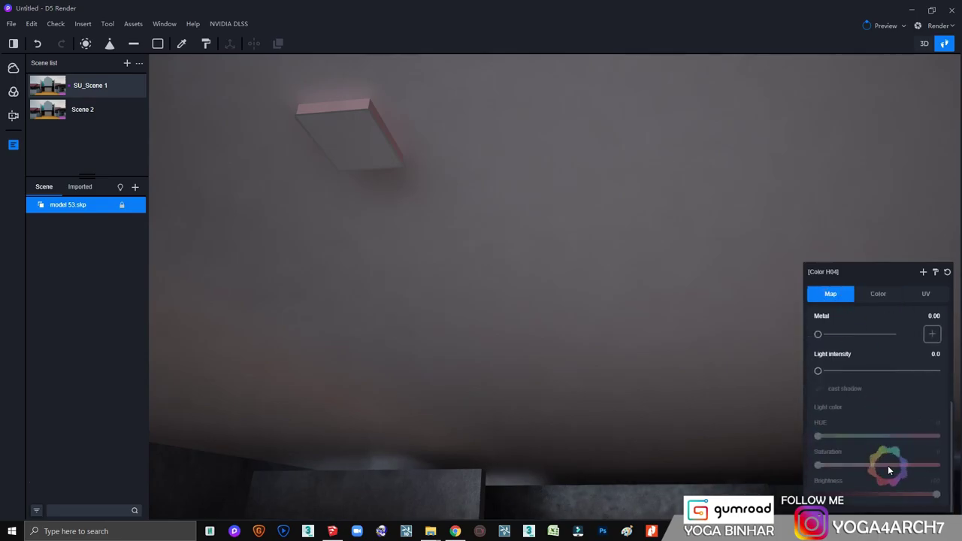
scroll(830, 396, "up", 1)
left_click_drag(826, 431, 835, 432)
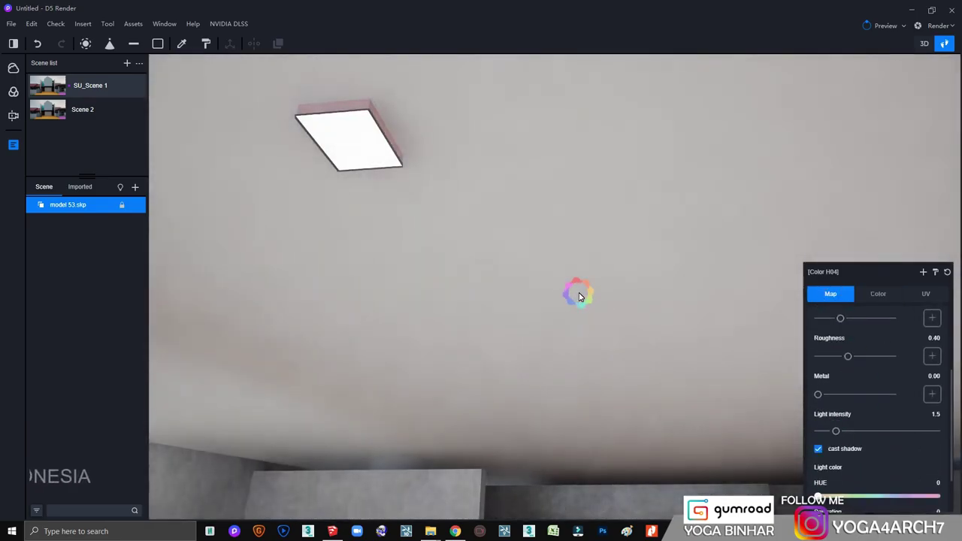
scroll(576, 288, "down", 3)
scroll(592, 241, "down", 3)
scroll(592, 241, "up", 3)
Turn the purple grid material Color J05 dark grey with Saturation 0 and Value 14.
left_click(589, 216)
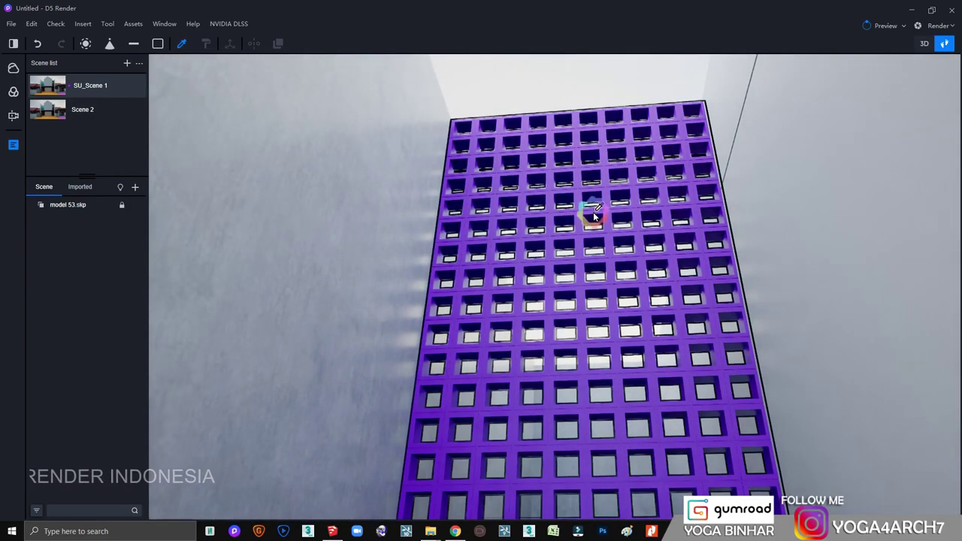
left_click(878, 294)
left_click_drag(923, 370, 818, 370)
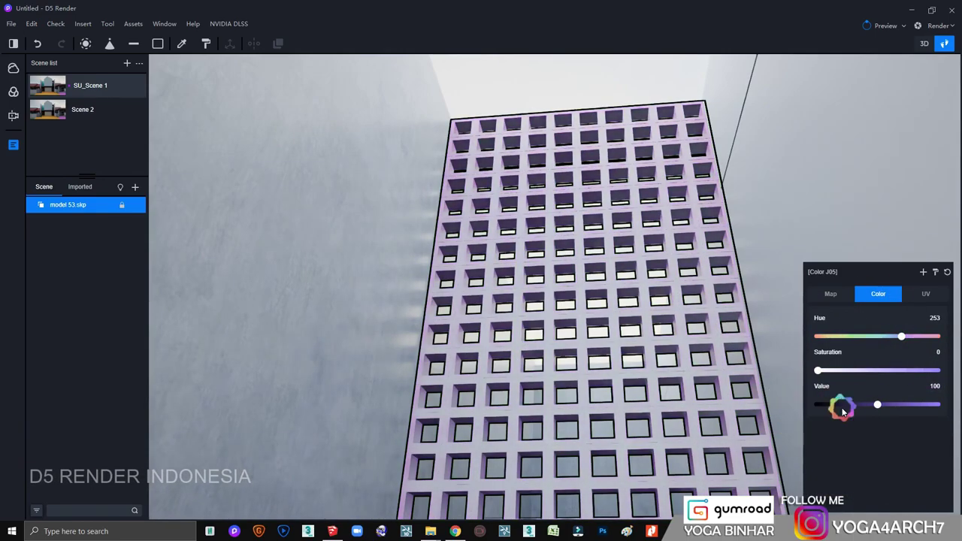
left_click_drag(877, 407, 828, 408)
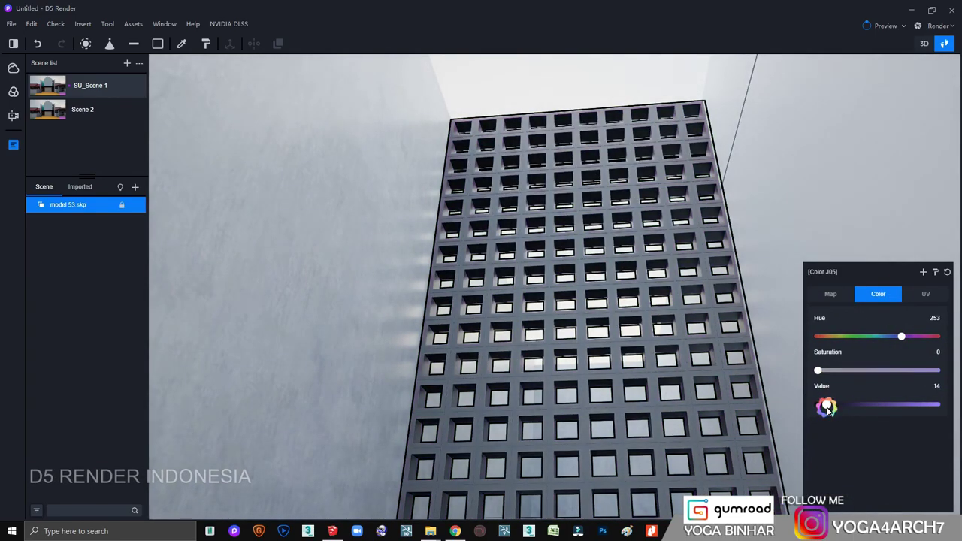
key("Escape")
scroll(678, 425, "down", 5)
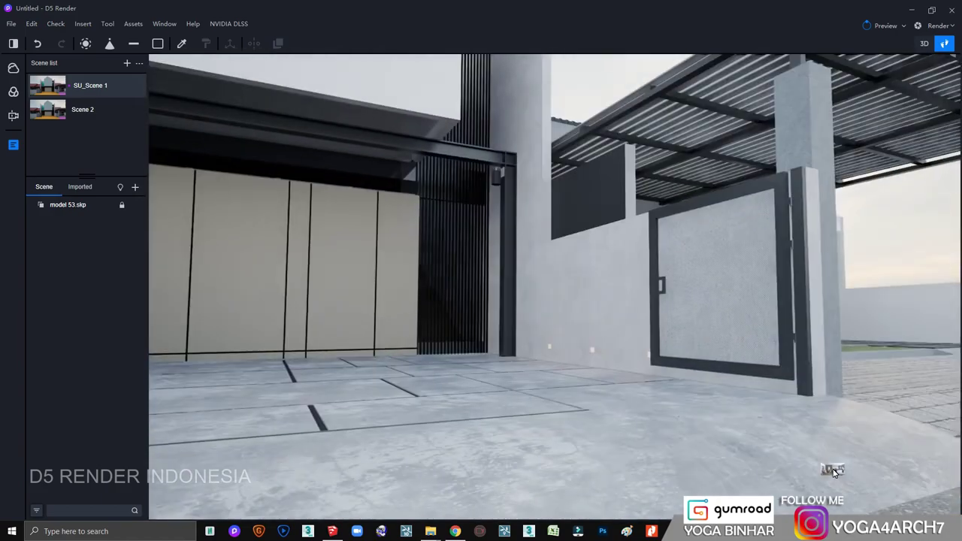
Switch the camera to the Scene 2 view of the house front.
right_click_drag(594, 427, 554, 389)
left_click(46, 111)
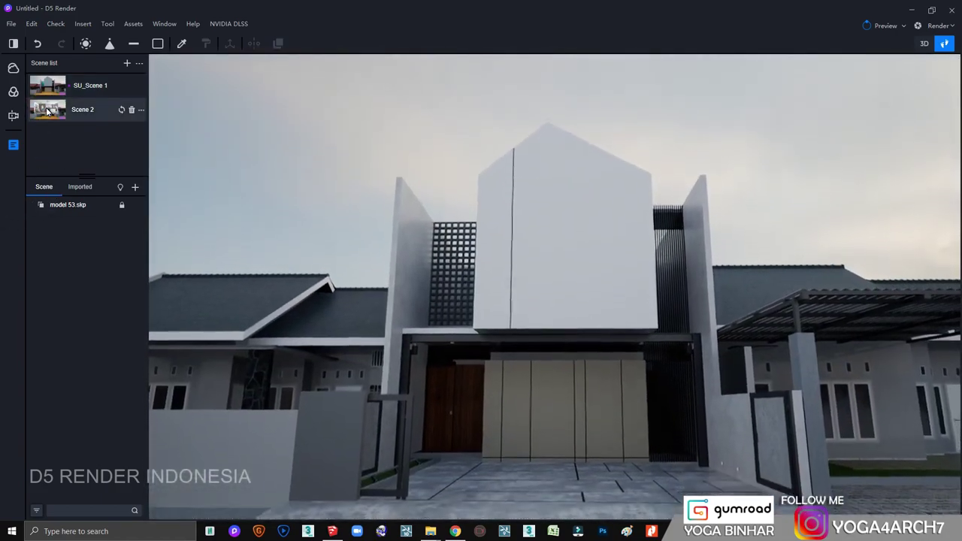
mouse_move(47, 110)
left_mouse_down()
mouse_move(129, 77)
mouse_move(113, 86)
left_mouse_up()
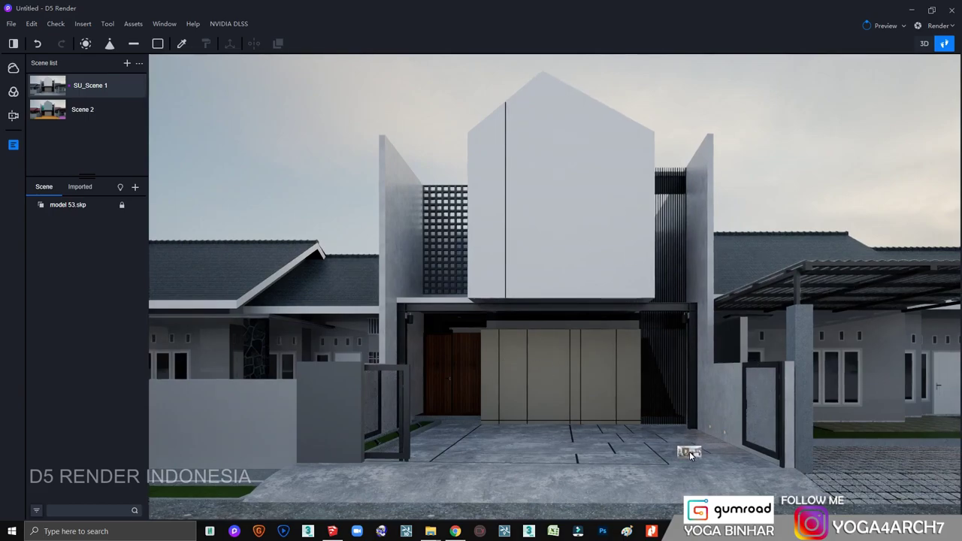
Place two Aesculus hippocastanum broadleaf trees from the asset library.
left_click(132, 27)
mouse_move(484, 76)
left_mouse_down()
mouse_move(569, 74)
mouse_move(426, 65)
left_mouse_up()
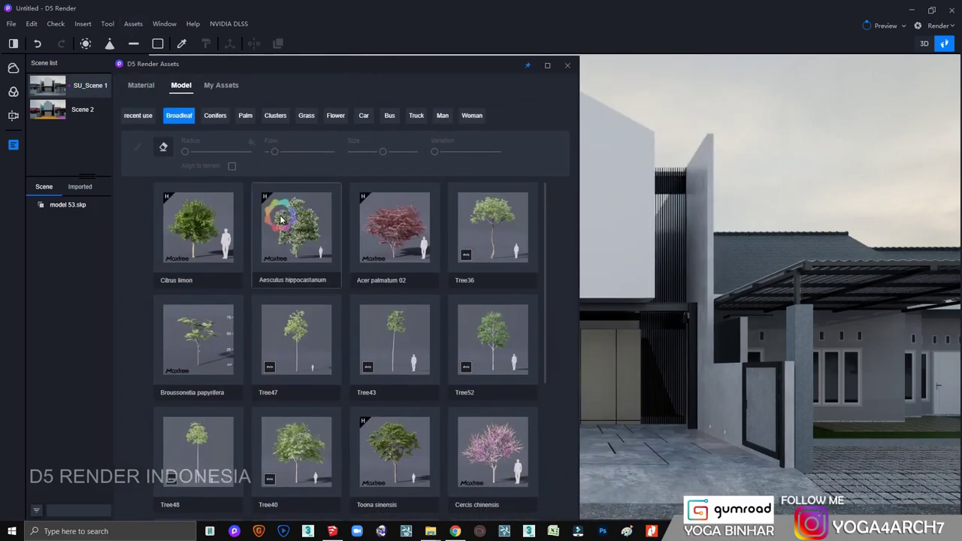
left_click(281, 220)
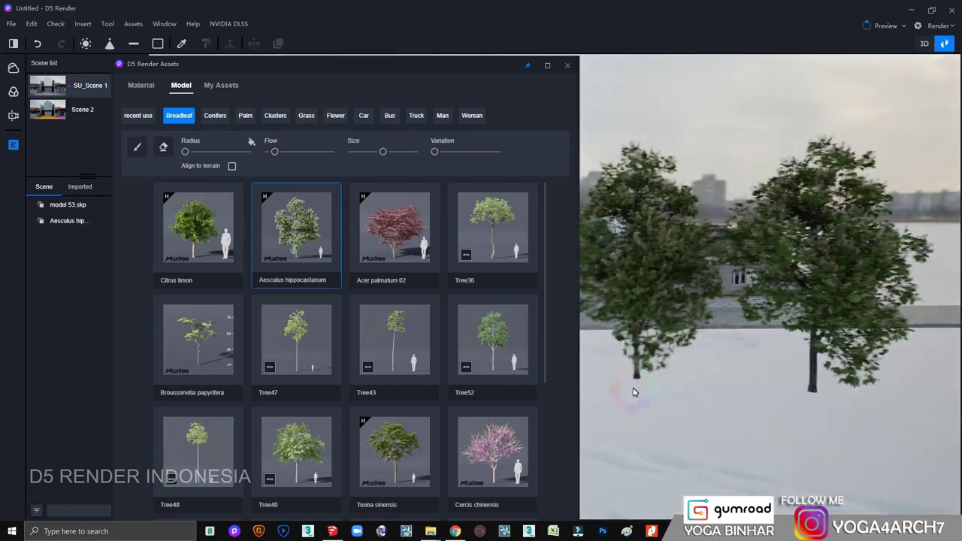
left_click(634, 392)
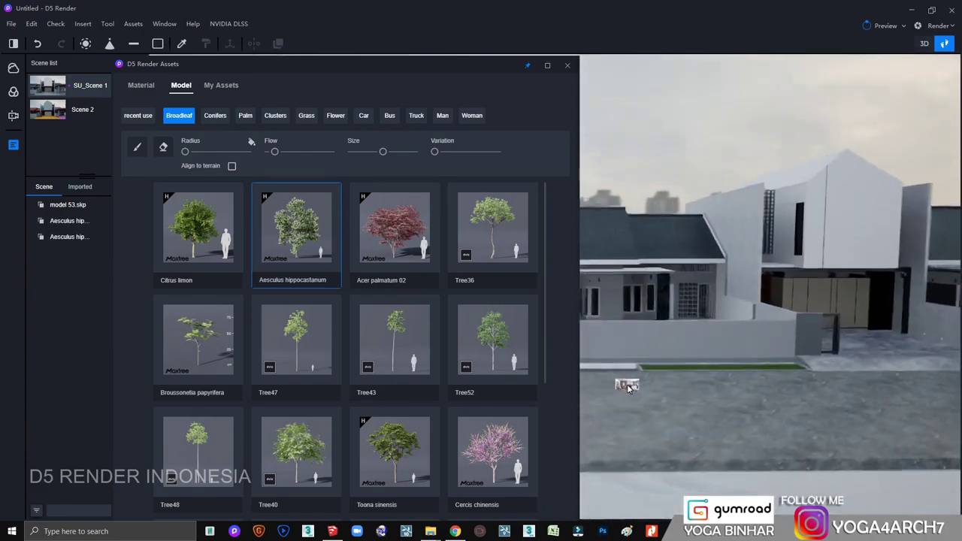
scroll(628, 387, "up", 3)
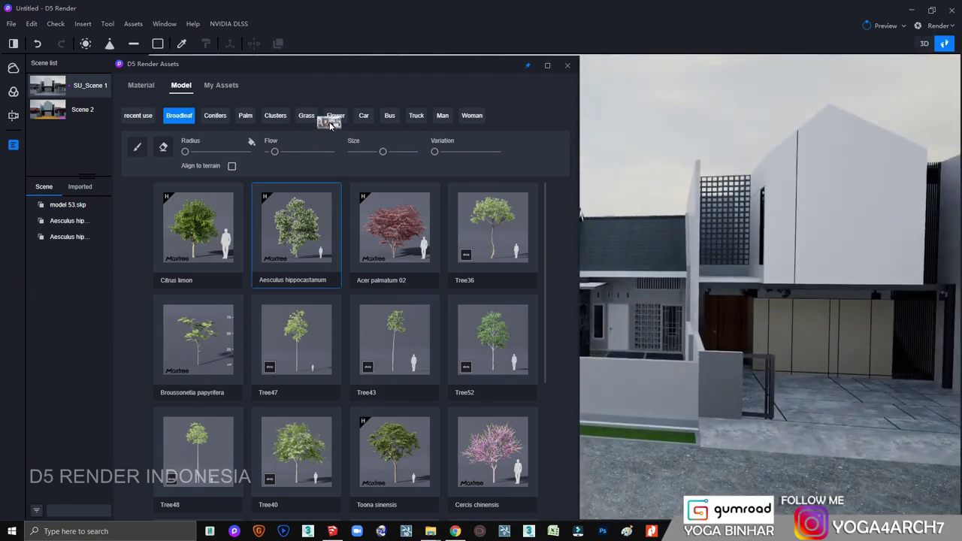
Place two Cascabela thevetia 09 trees by the wall from the Flower assets.
left_click(335, 118)
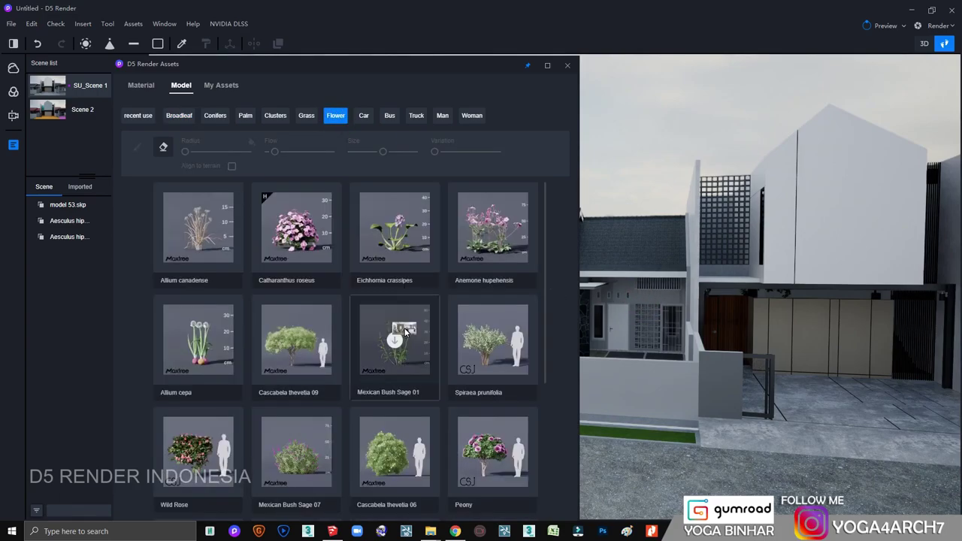
scroll(414, 344, "down", 1)
scroll(415, 343, "up", 1)
left_click(296, 285)
mouse_move(634, 333)
right_mouse_down()
mouse_move(820, 258)
mouse_move(692, 295)
right_mouse_up()
left_click(730, 343)
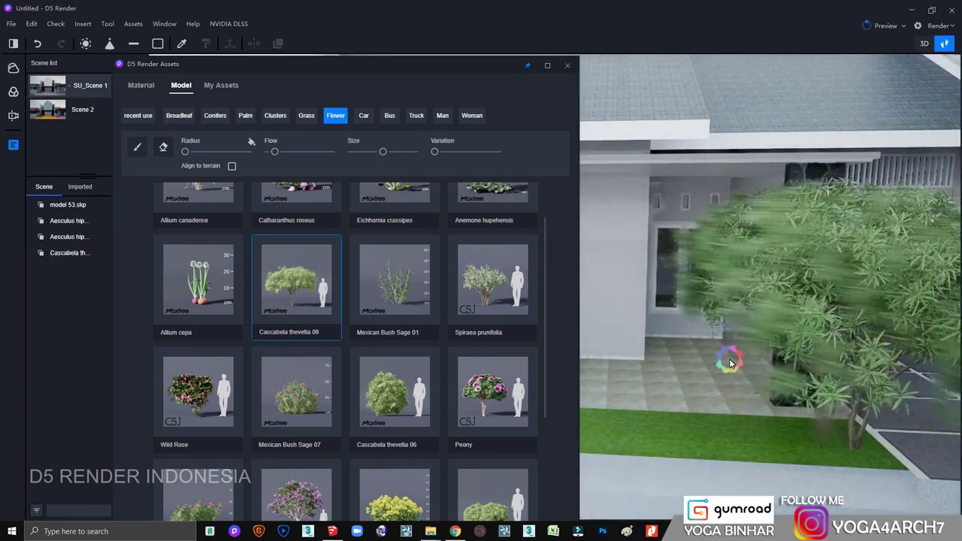
left_click(677, 409)
scroll(488, 369, "down", 1)
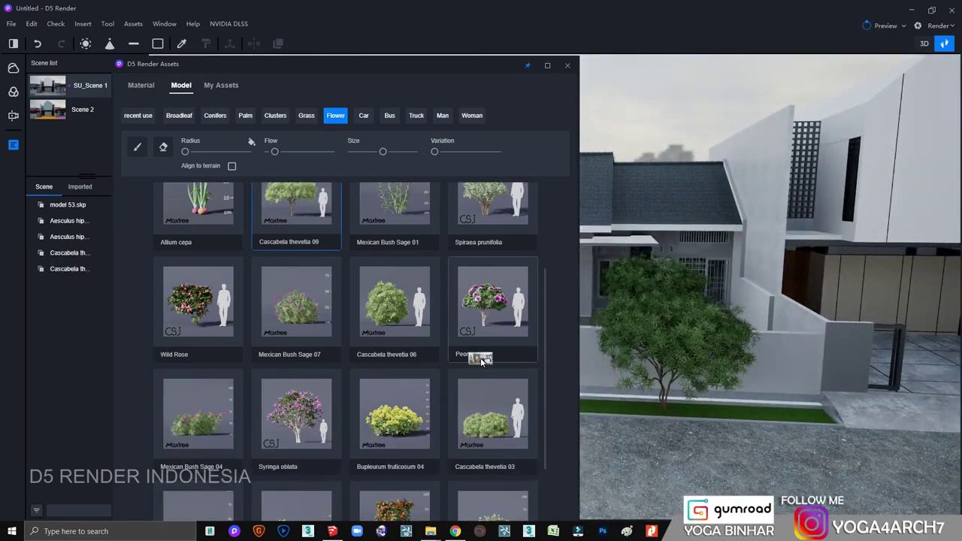
Place three yellow Bupleurum fruticosum bushes by the wall and beneath the tree.
left_click(403, 425)
scroll(413, 369, "down", 1)
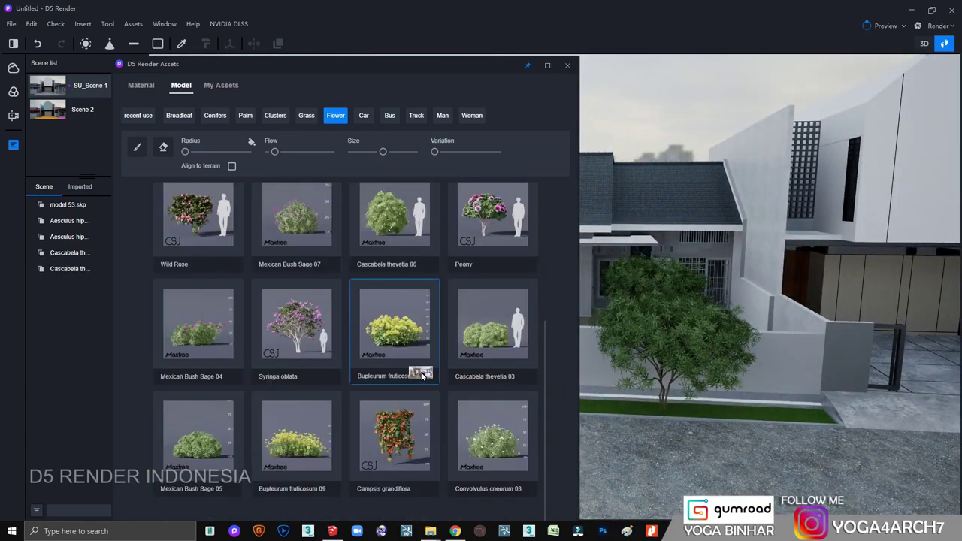
scroll(810, 409, "up", 2)
left_click(842, 432)
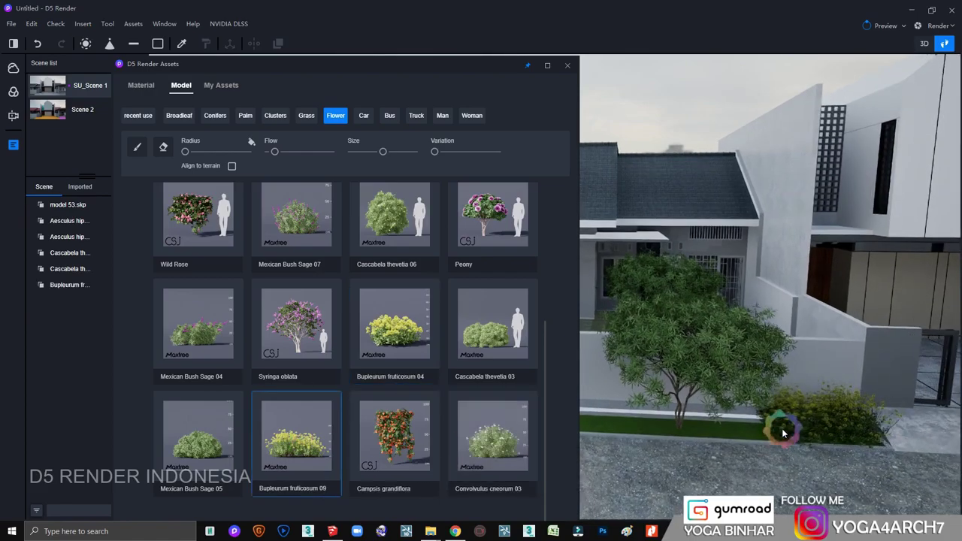
left_click(716, 425)
scroll(716, 424, "up", 2)
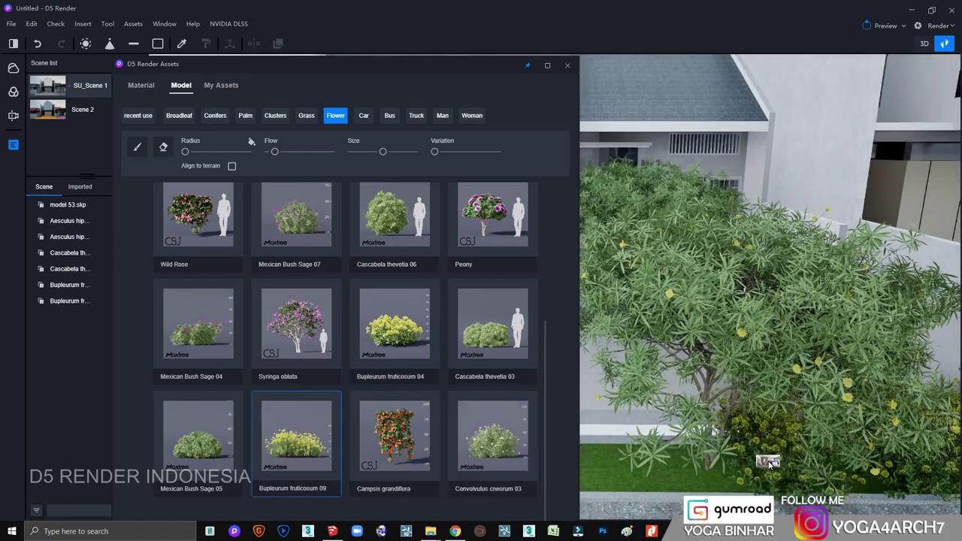
left_click(756, 460)
scroll(616, 433, "down", 5)
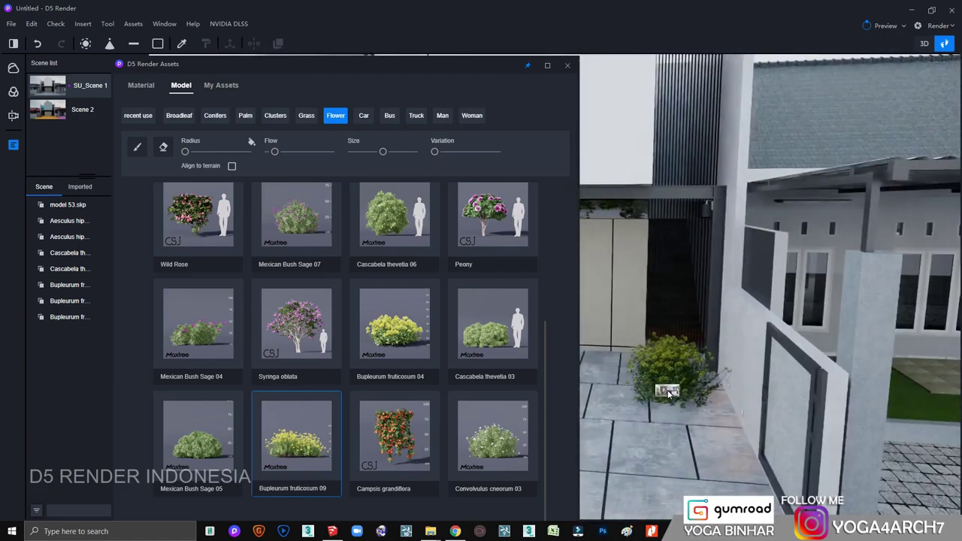
scroll(667, 390, "up", 3)
scroll(286, 382, "up", 3)
scroll(353, 391, "up", 3)
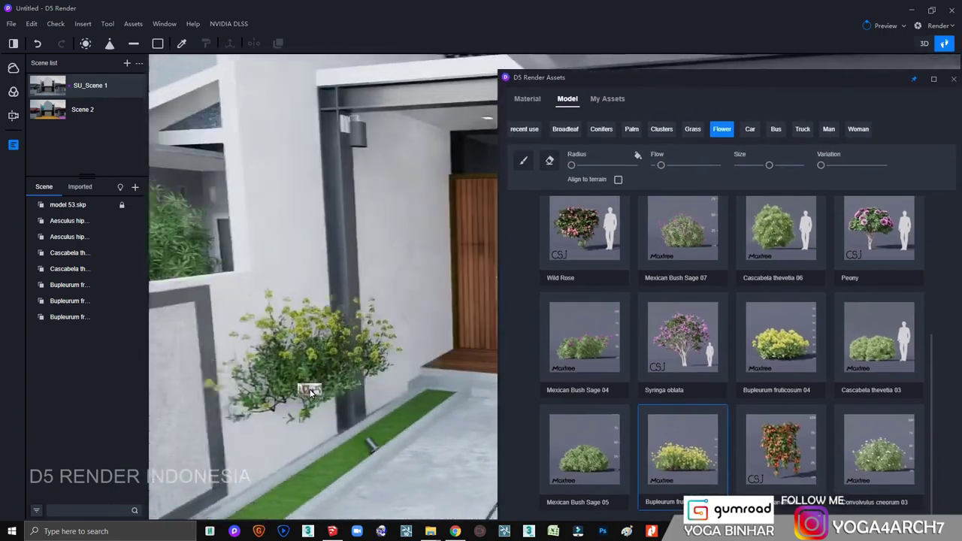
Add four more Bupleurum bushes along the gate wall planter and close the asset library.
left_click(424, 403)
scroll(451, 395, "down", 3)
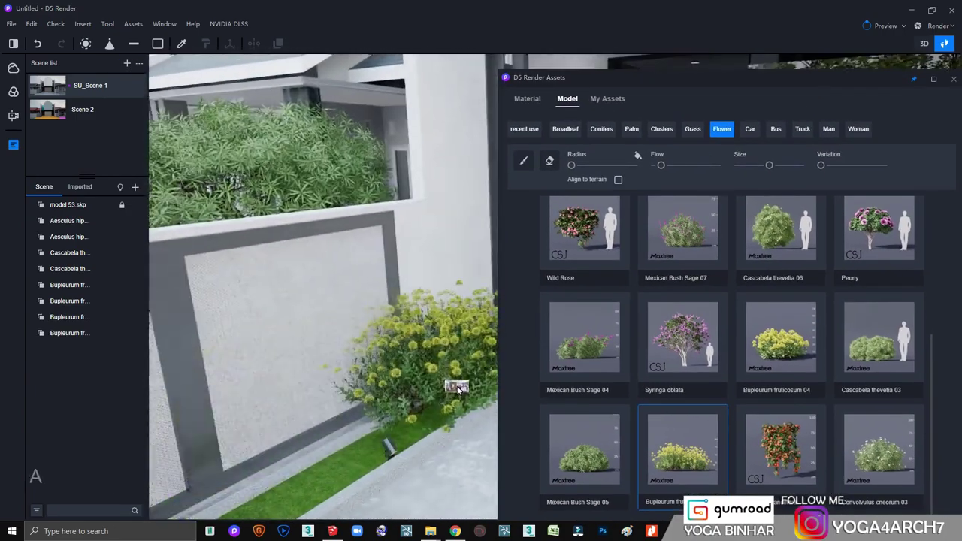
left_click(457, 398)
scroll(354, 431, "up", 3)
left_click(339, 451)
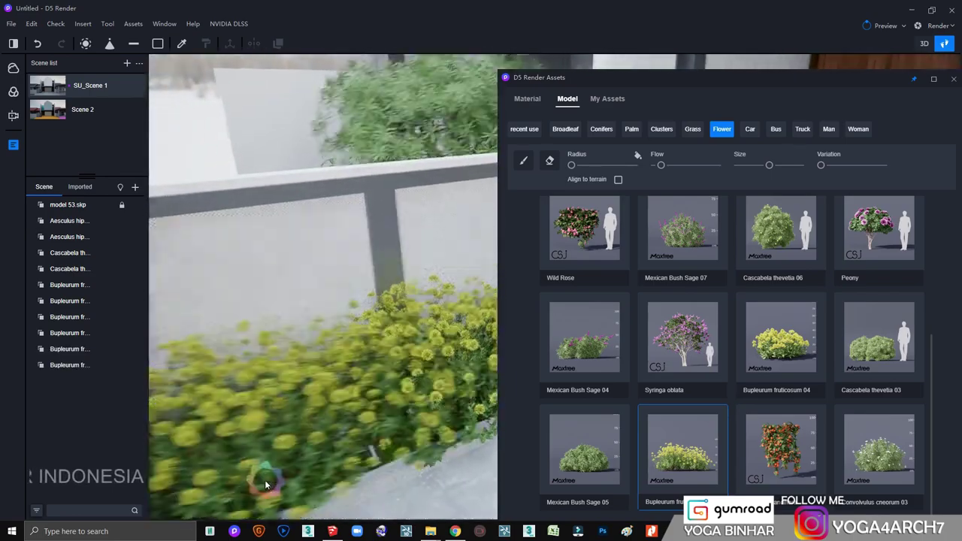
scroll(264, 480, "up", 3)
left_click(452, 410)
scroll(421, 375, "down", 3)
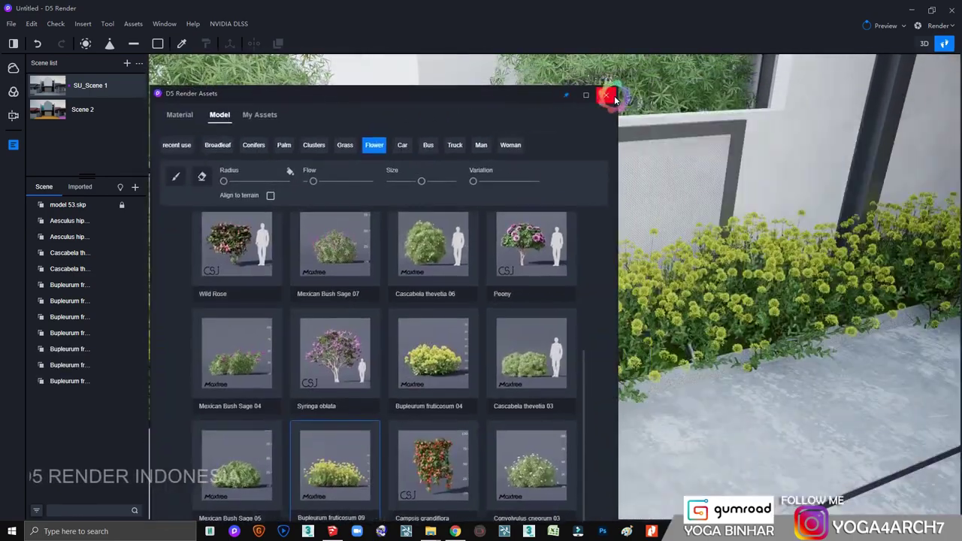
left_click(607, 95)
Shrink two Bupleurum bushes to about 73% and 70% and shift one along the planter.
left_click(372, 341)
mouse_move(877, 345)
left_mouse_down()
mouse_move(856, 346)
mouse_move(876, 345)
left_mouse_up()
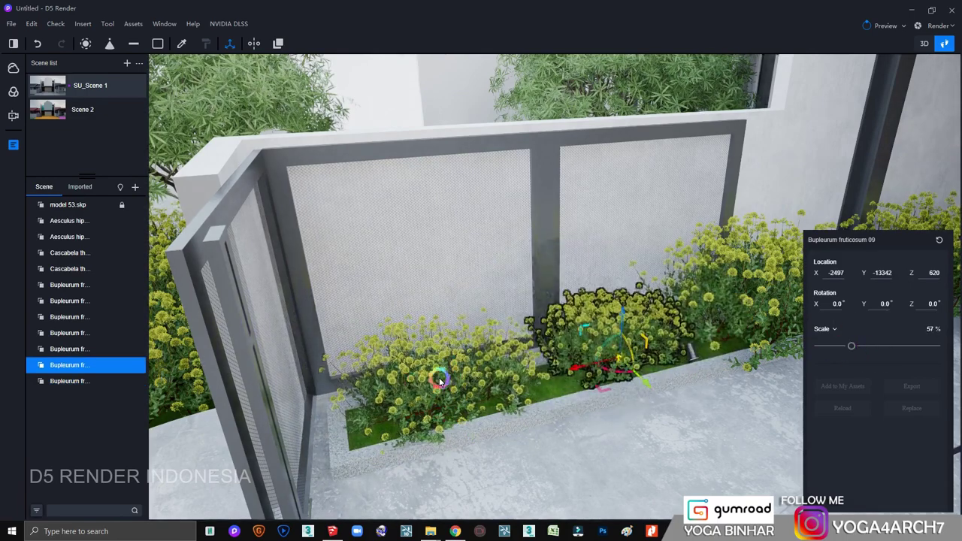
mouse_move(402, 425)
left_mouse_down()
mouse_move(579, 371)
mouse_move(548, 376)
left_mouse_up()
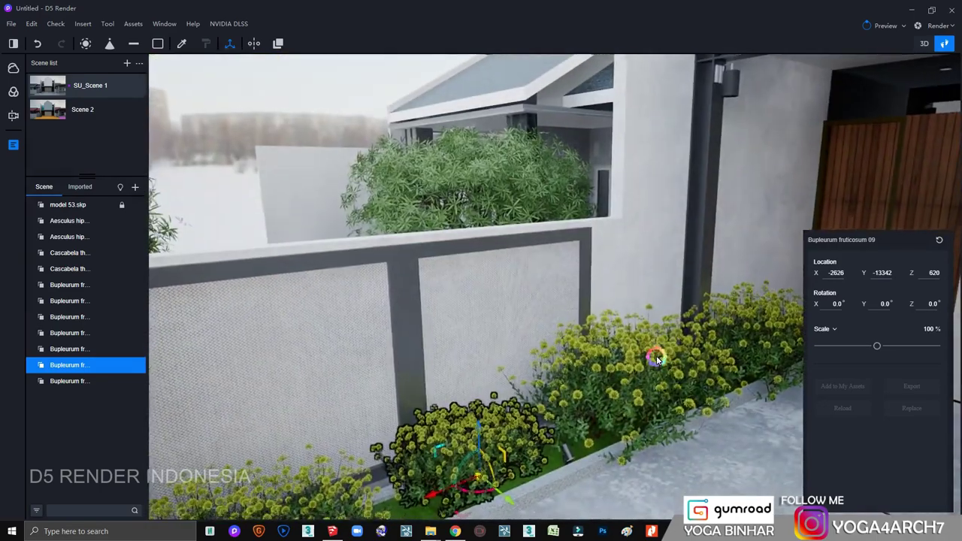
left_click_drag(874, 350, 860, 354)
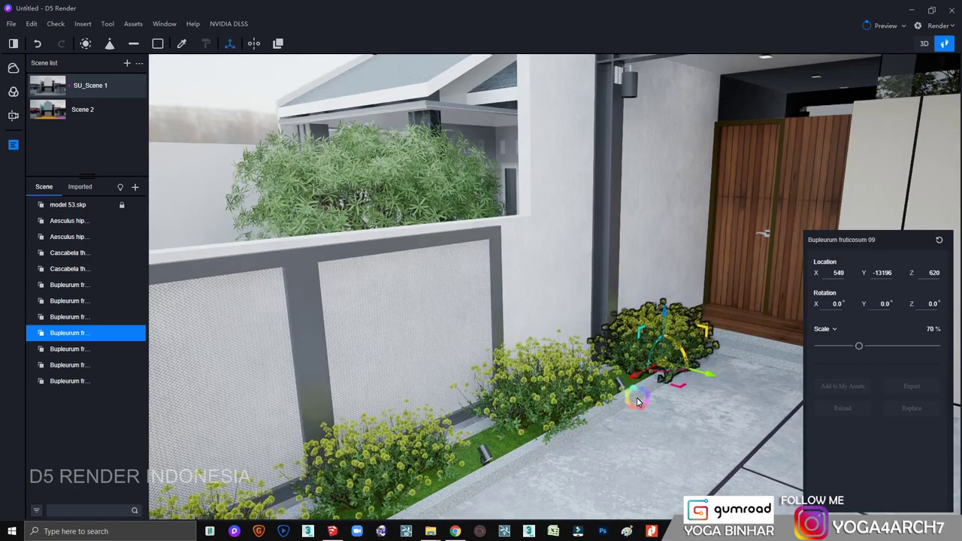
left_click(643, 398)
scroll(601, 316, "up", 5)
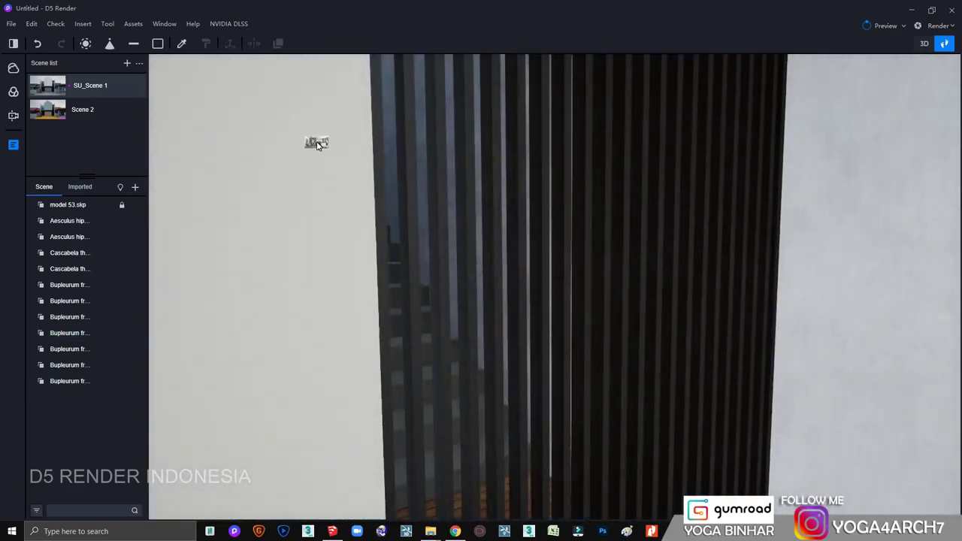
Give the dark slat material Color C07 Metal 0.18 and Roughness 0.27.
left_click(703, 271)
left_click(831, 294)
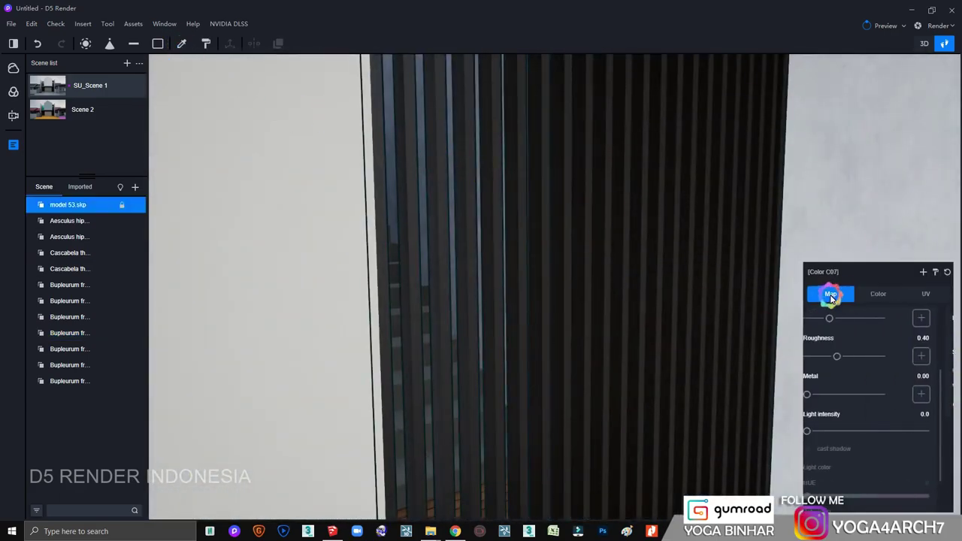
left_click_drag(819, 396, 833, 399)
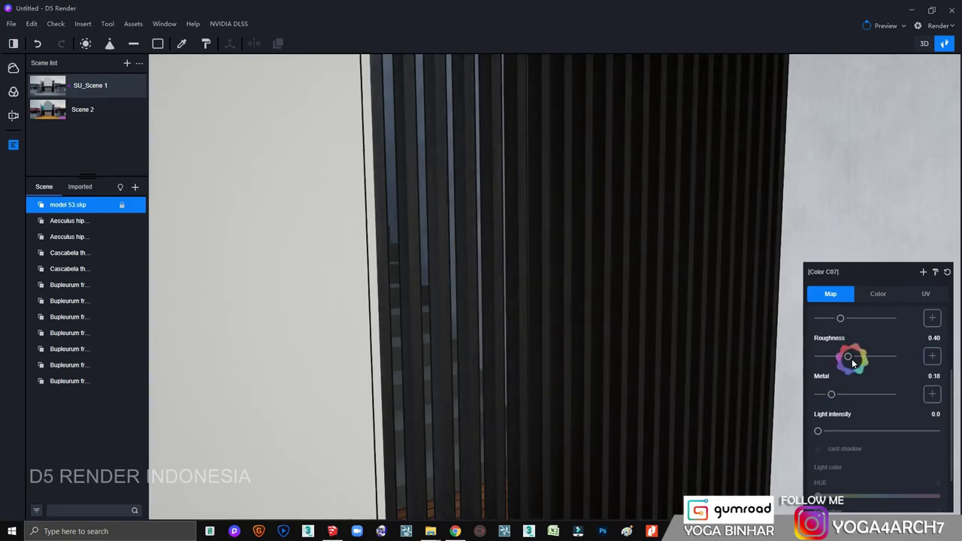
left_click_drag(848, 356, 816, 354)
scroll(638, 153, "down", 5)
key("Escape")
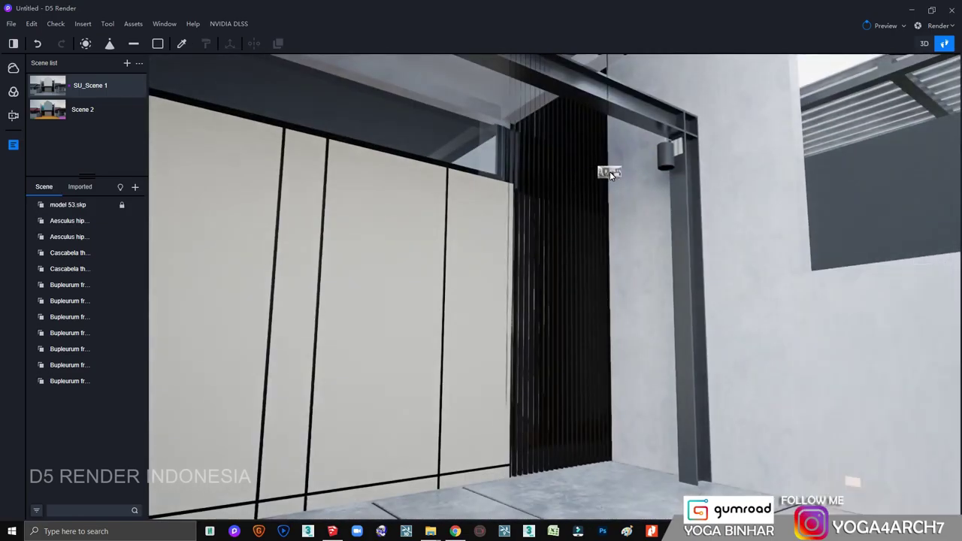
scroll(609, 171, "down", 10)
scroll(457, 339, "down", 3)
scroll(524, 303, "up", 3)
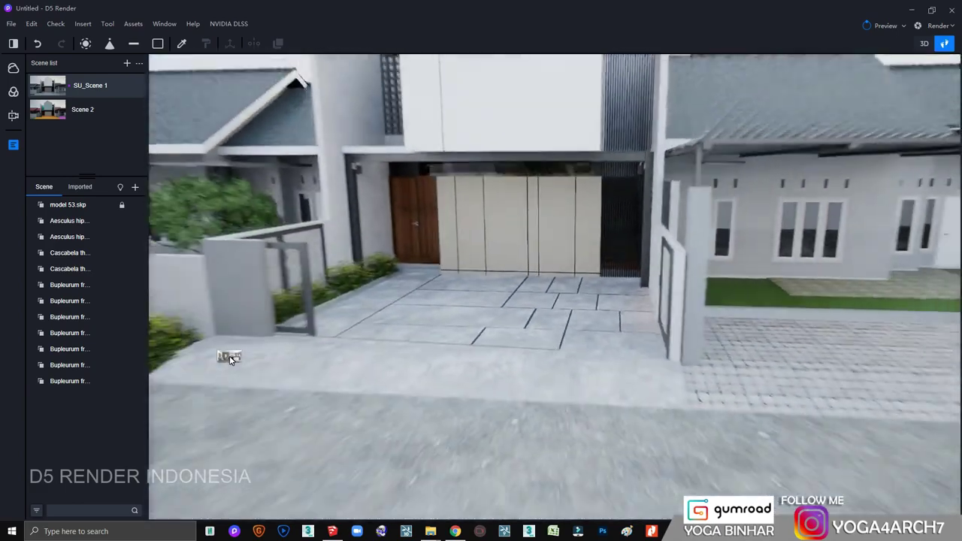
scroll(501, 276, "down", 3)
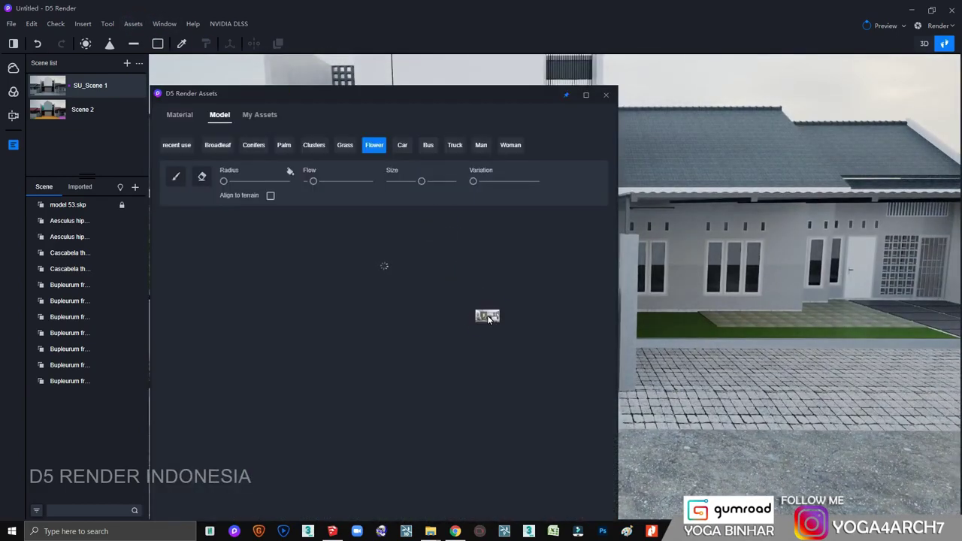
Plant a Syringa oblata tree with two Bupleurum fruticosum 09 bushes beside the house and shrink the tree.
left_click(335, 353)
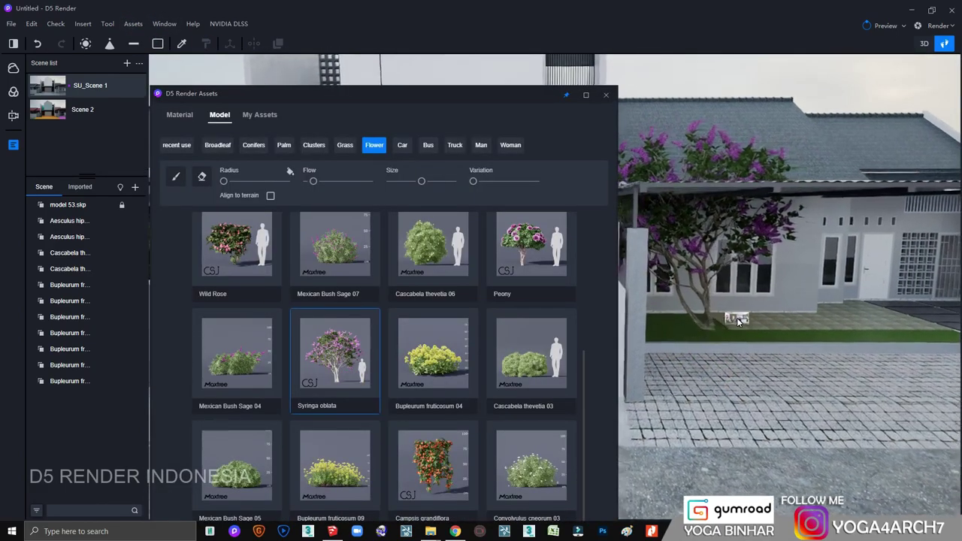
left_click(782, 324)
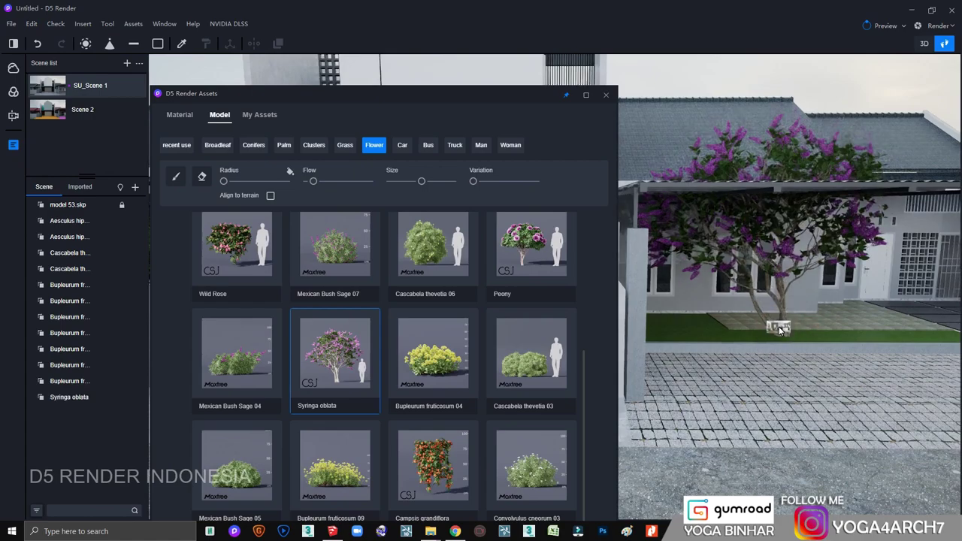
left_click(352, 481)
left_click(691, 333)
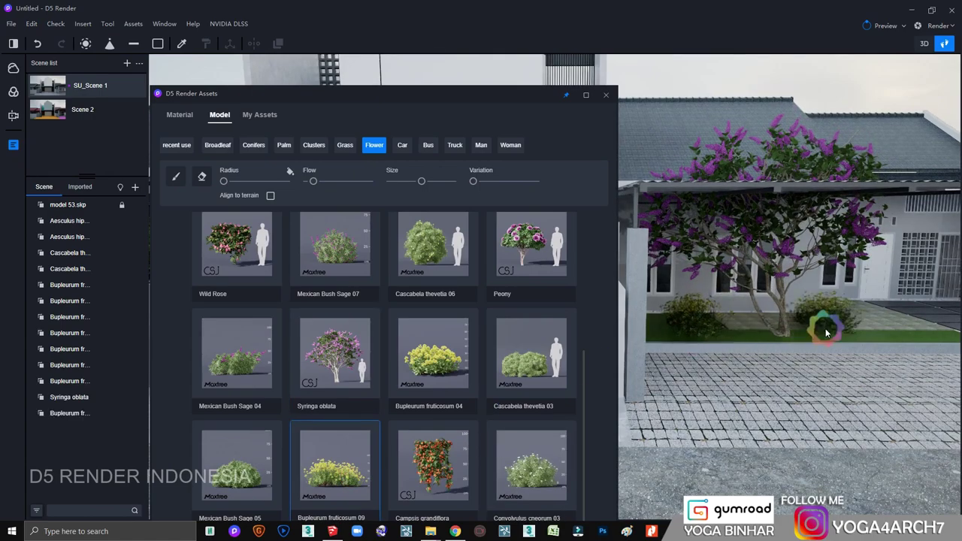
left_click(779, 339)
left_click_drag(870, 344, 853, 350)
left_click(728, 362)
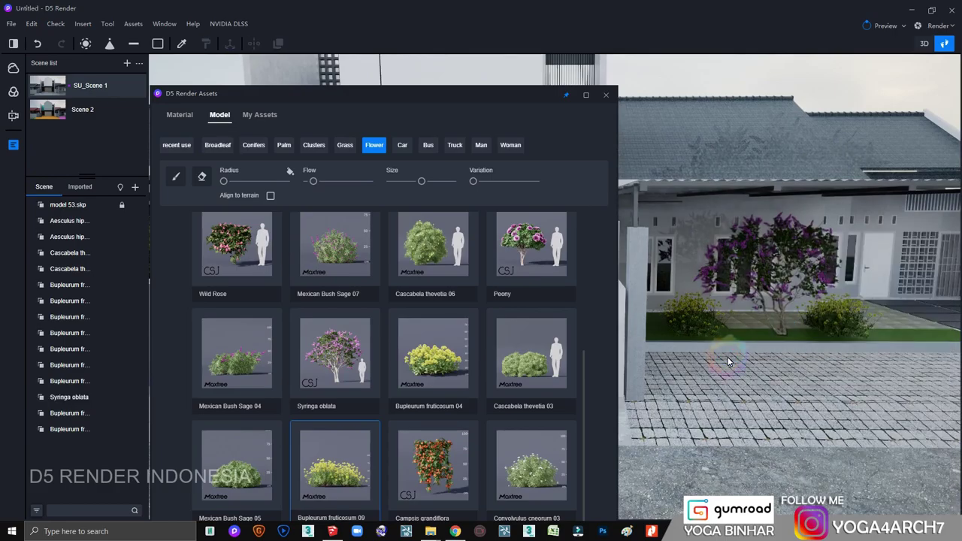
left_click(606, 94)
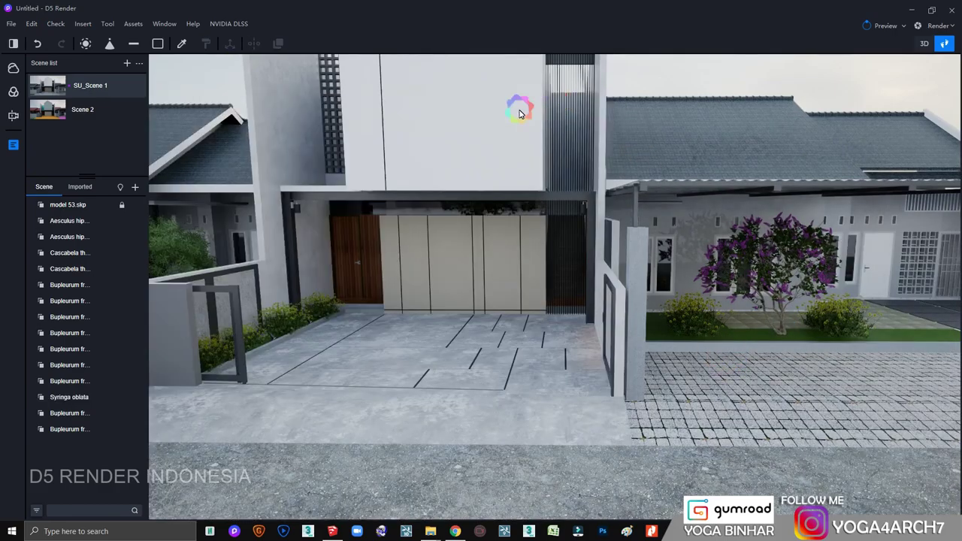
Place an Adonidia merrillii 03 palm at the front left in SU_Scene 1, scaled to 64%.
left_click(60, 85)
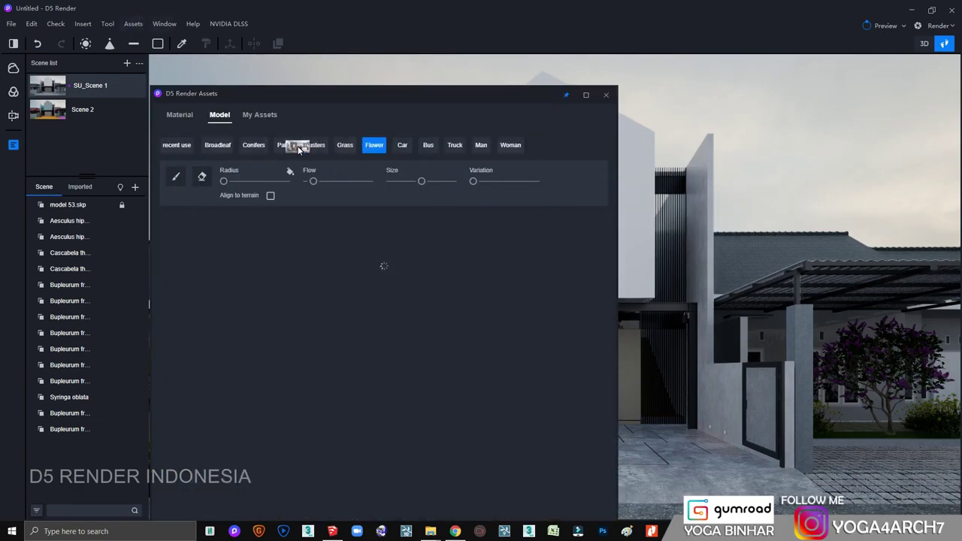
left_click(288, 144)
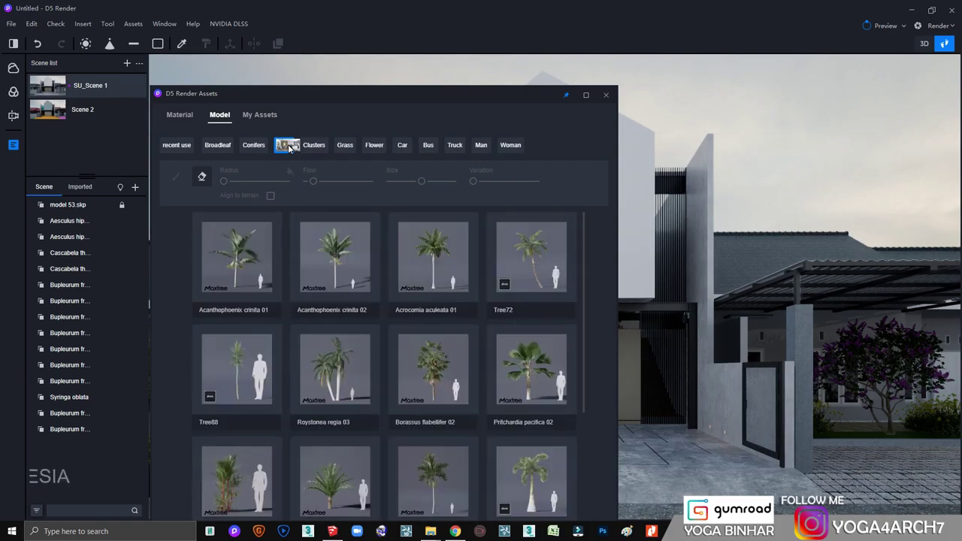
scroll(415, 326, "down", 3)
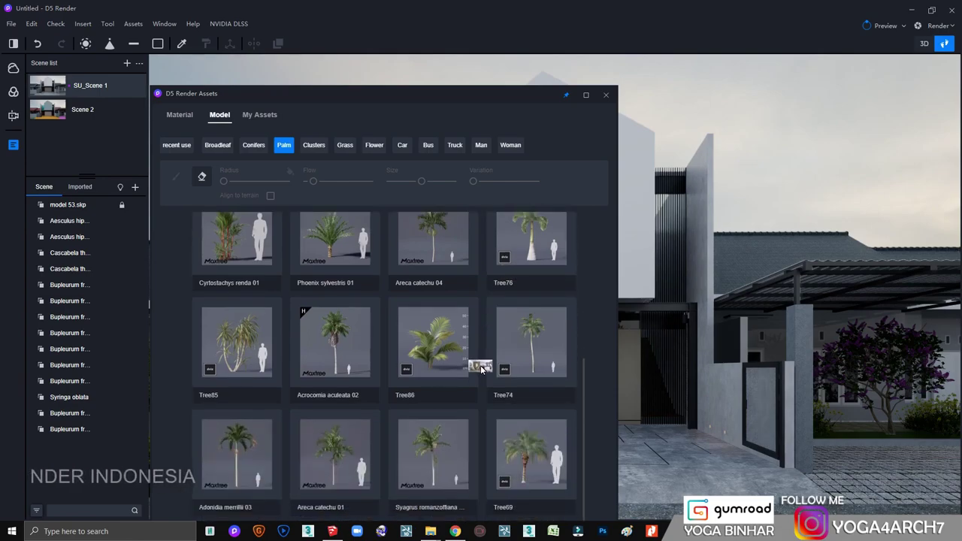
left_click_drag(408, 92, 634, 171)
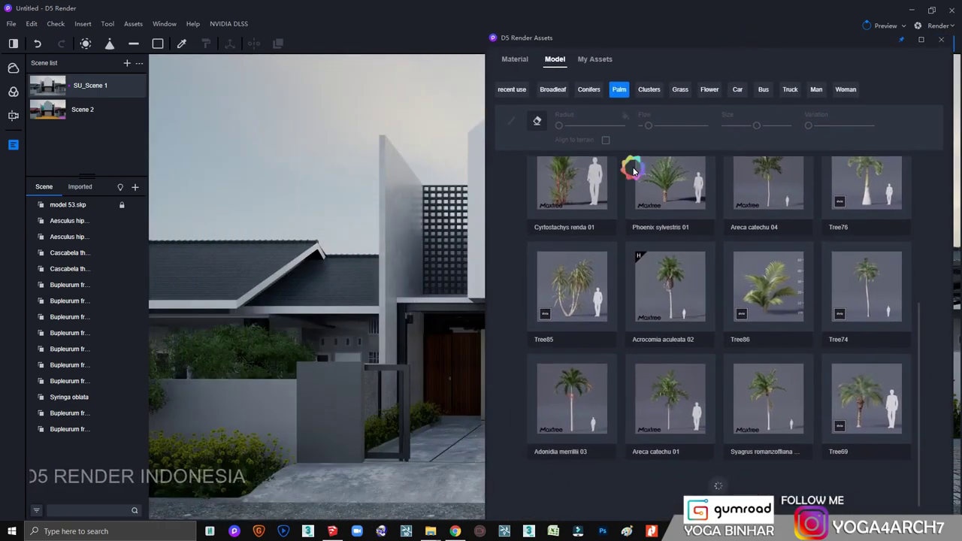
left_click(572, 418)
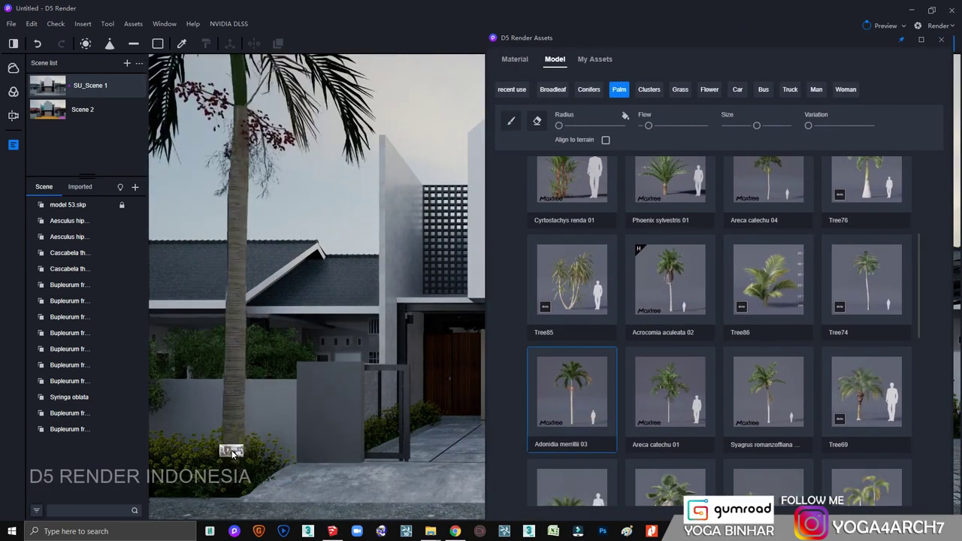
left_click(229, 477)
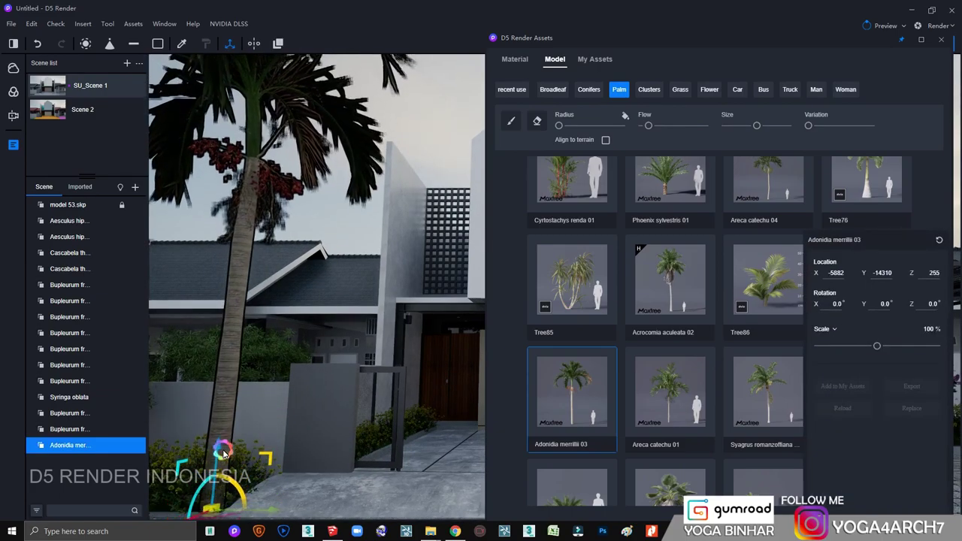
left_click_drag(876, 346, 854, 346)
left_click(941, 39)
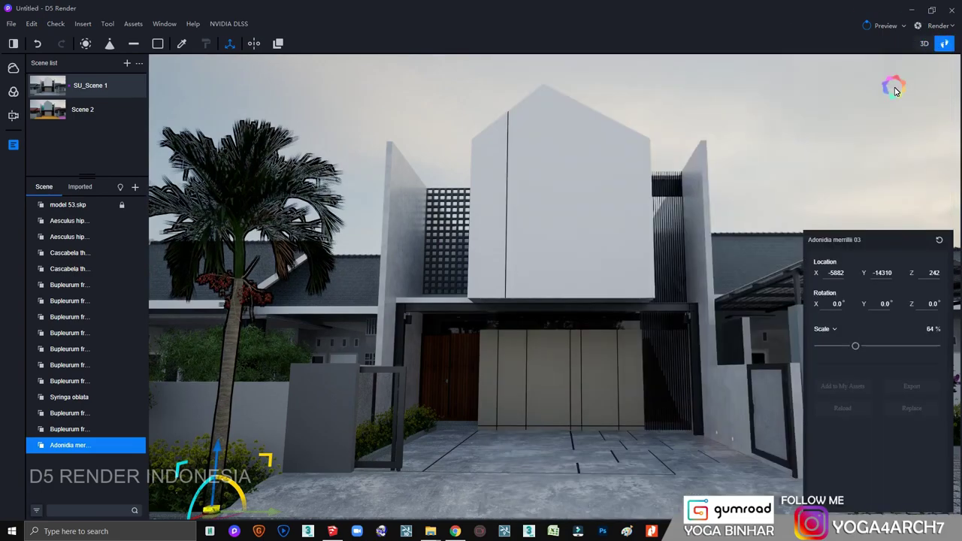
left_click(784, 139)
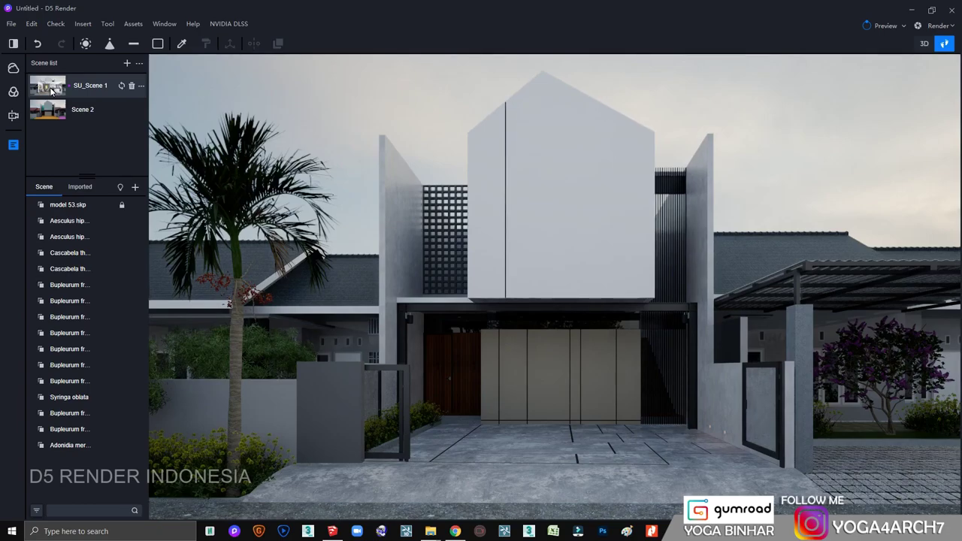
left_click_drag(127, 89, 352, 118)
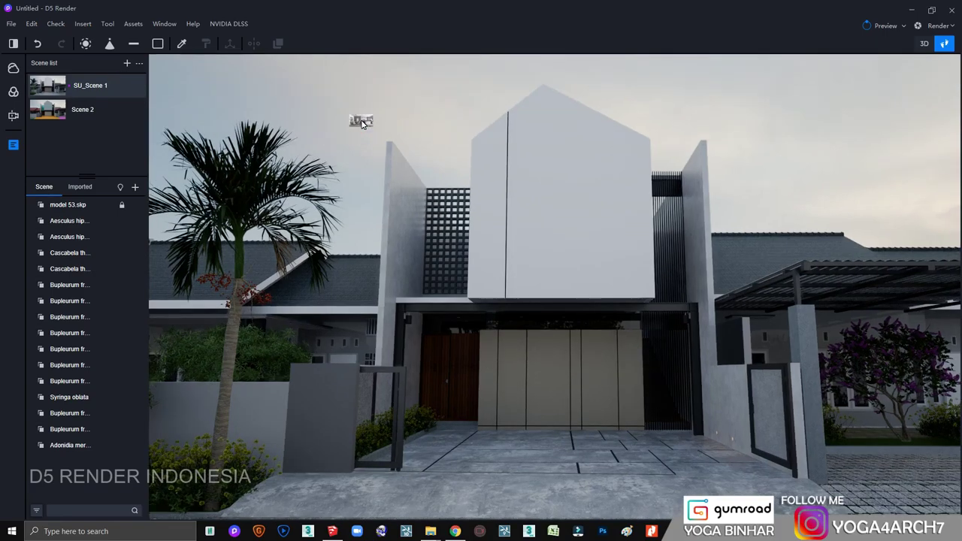
Load custom HDRI image 19 from the 8K HDRI folder as the cloudy sky.
mouse_move(26, 91)
left_mouse_down()
mouse_move(15, 66)
mouse_move(93, 258)
left_mouse_up()
left_click_drag(71, 503, 71, 502)
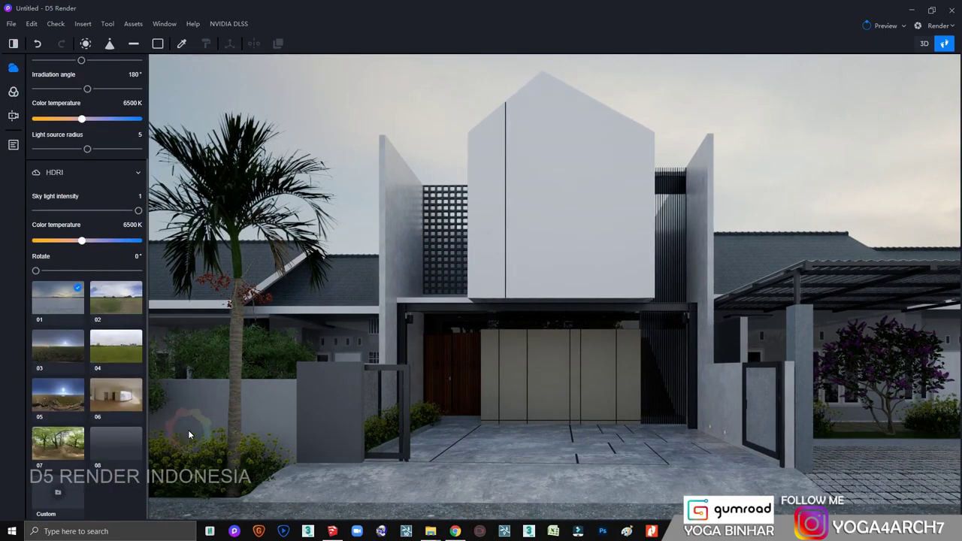
left_click(66, 490)
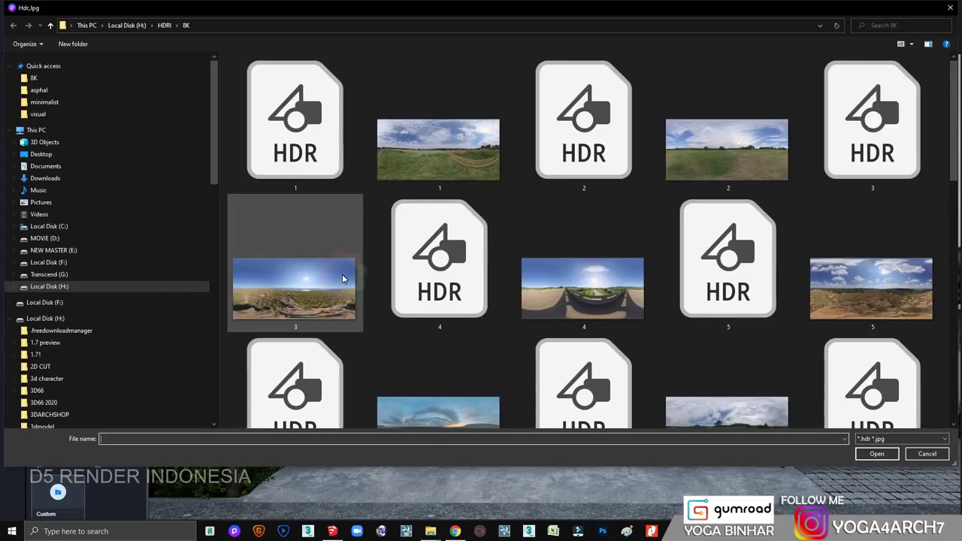
scroll(371, 191, "down", 5)
scroll(371, 180, "down", 5)
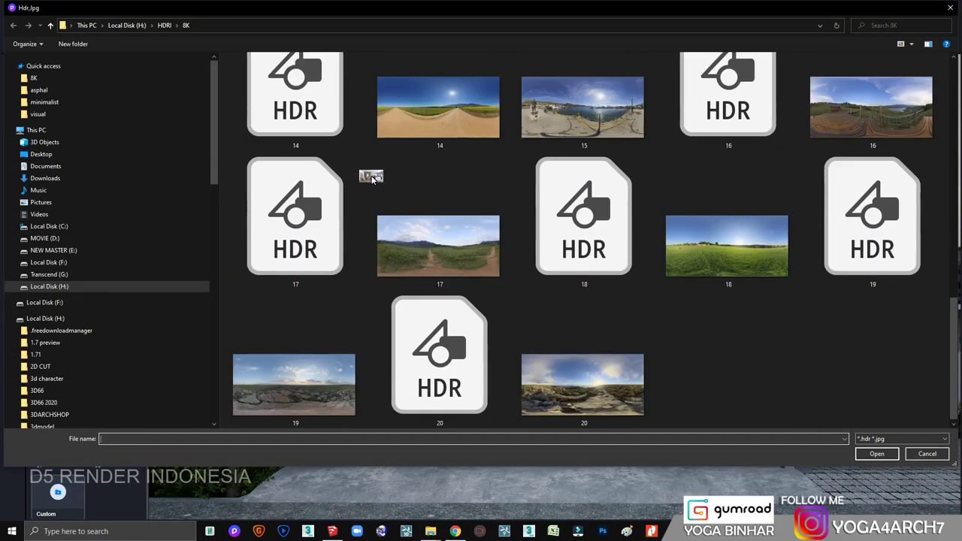
double_click(851, 240)
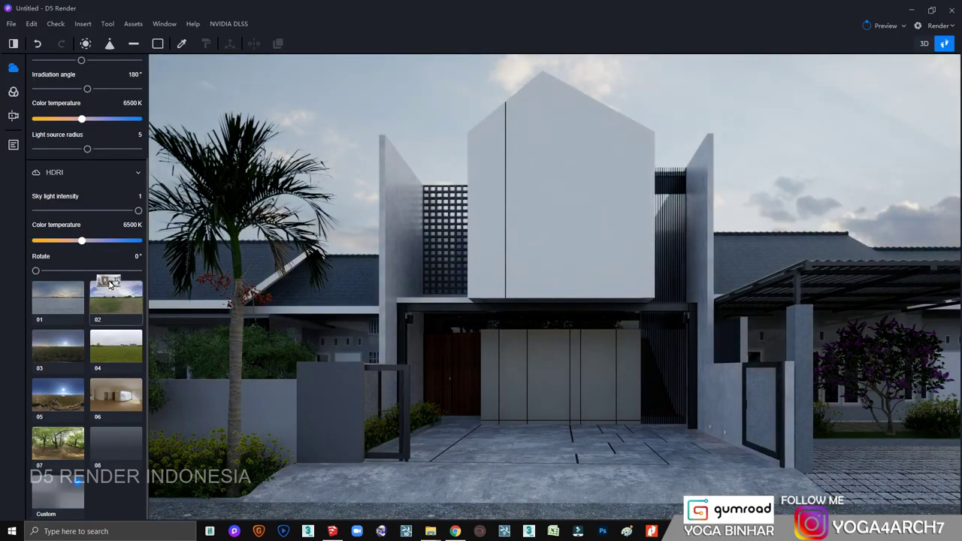
Set the HDRI sky rotation to 60° and dim the sky light intensity to 0.05.
mouse_move(36, 270)
left_mouse_down()
mouse_move(128, 260)
mouse_move(88, 268)
left_mouse_up()
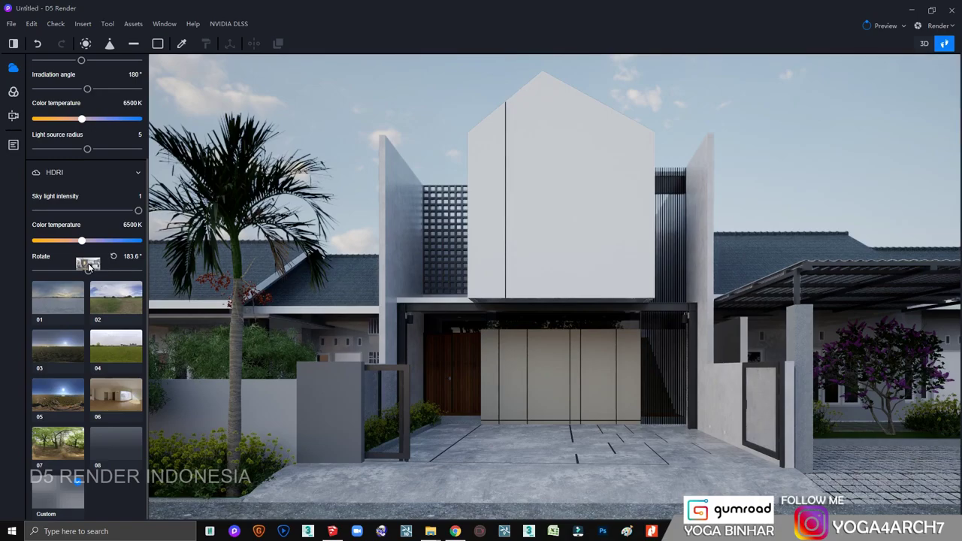
left_click_drag(88, 263, 95, 248)
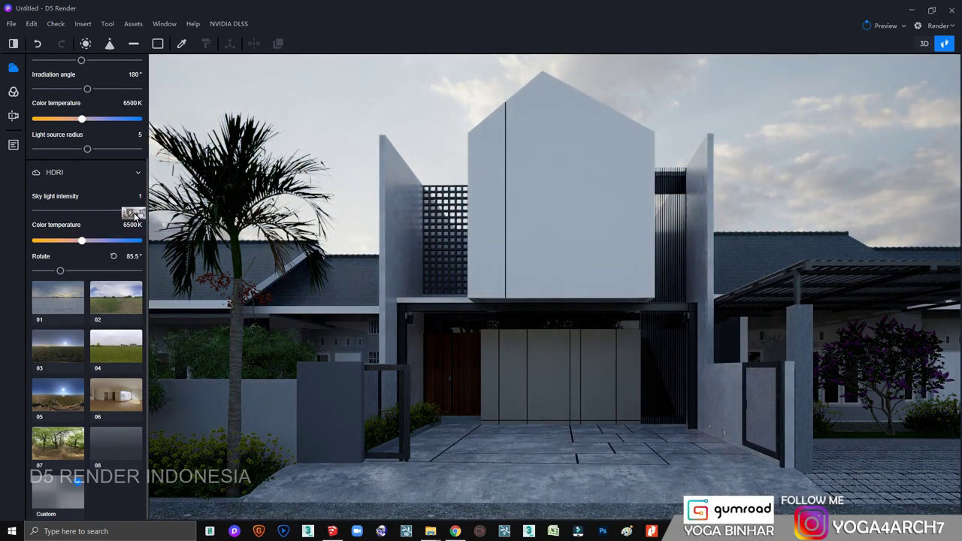
left_click_drag(134, 213, 46, 214)
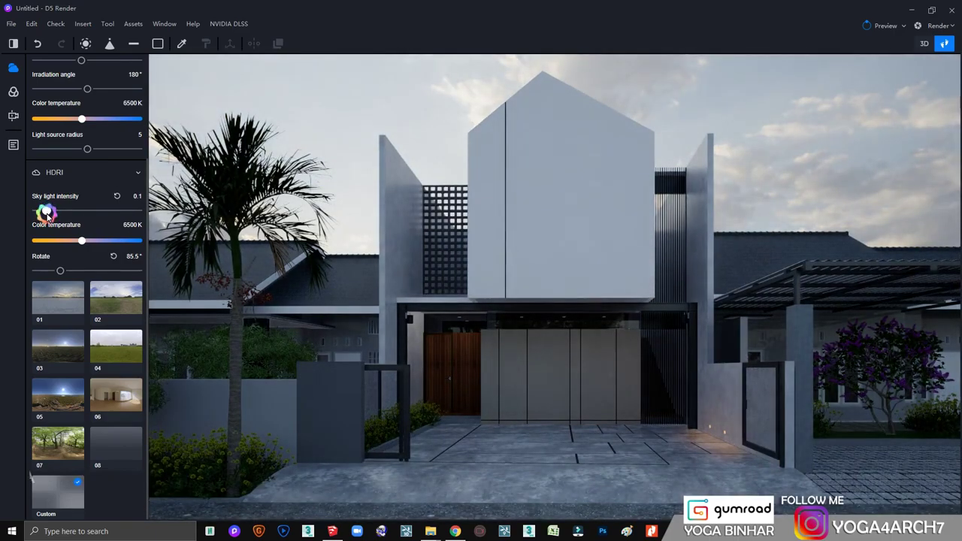
left_click(123, 256)
type("60")
key("Return")
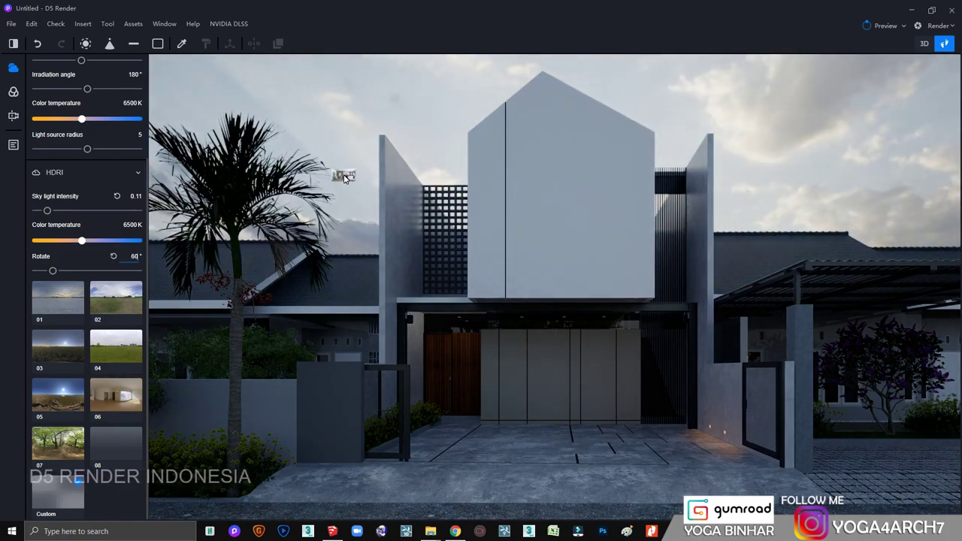
left_click_drag(48, 215, 46, 216)
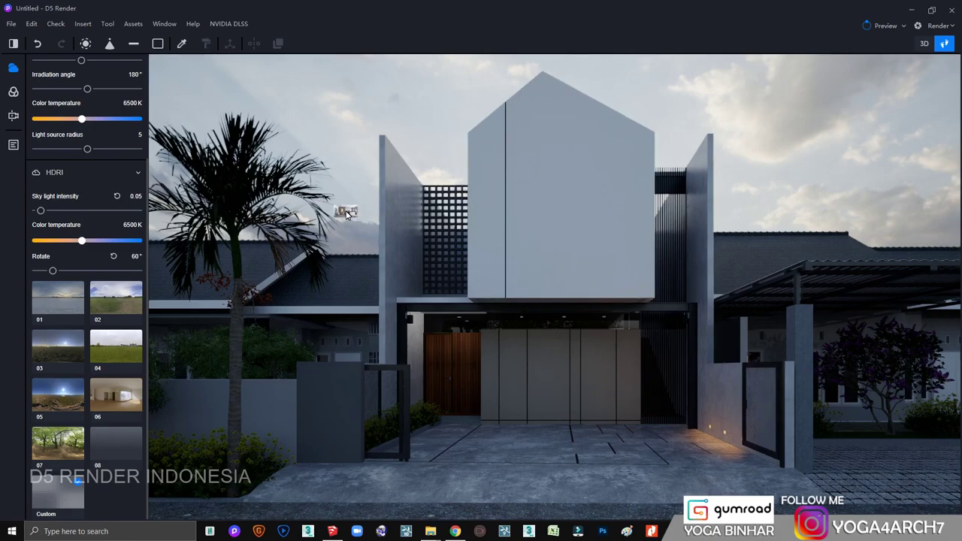
left_click(13, 144)
left_click(90, 85)
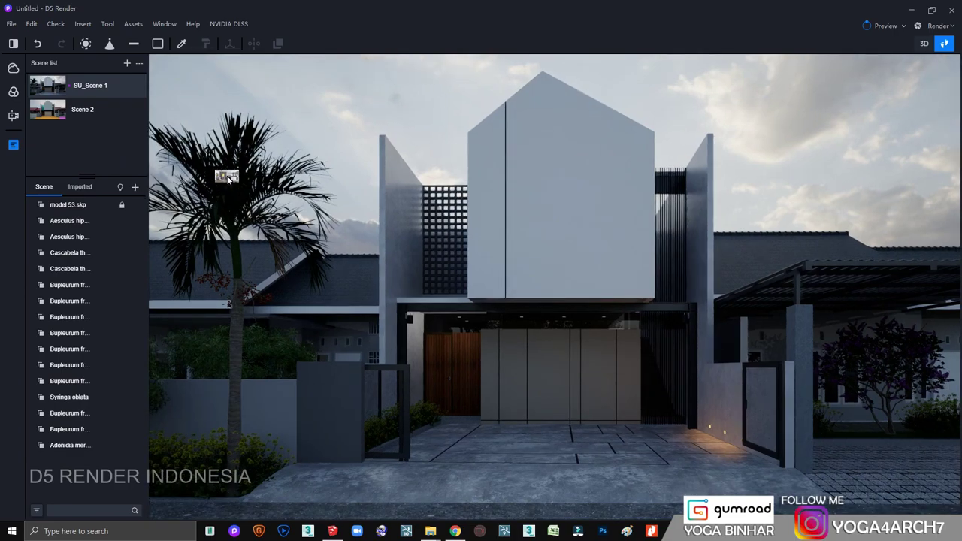
Add a point light before the garage door with radius 2284 and 1700K colour temperature.
left_click(87, 43)
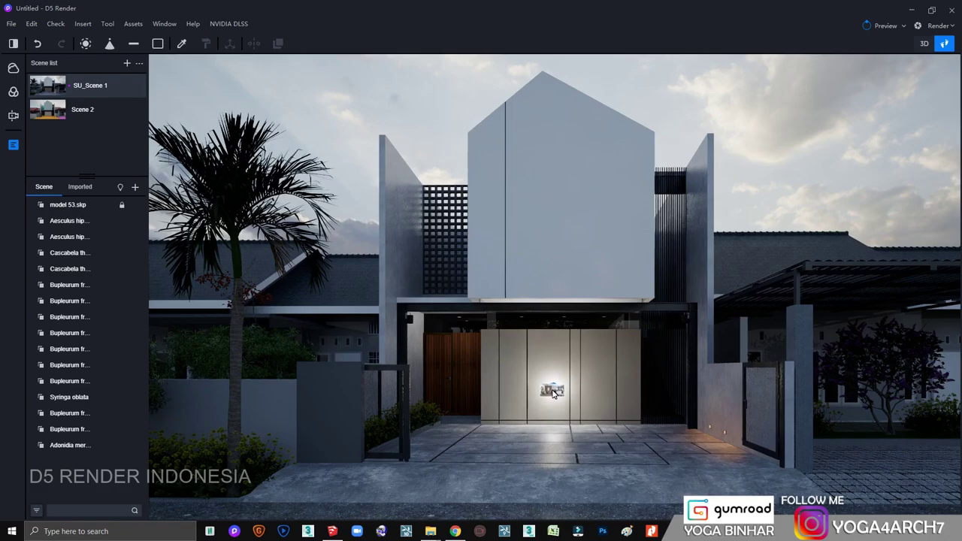
left_click(553, 393)
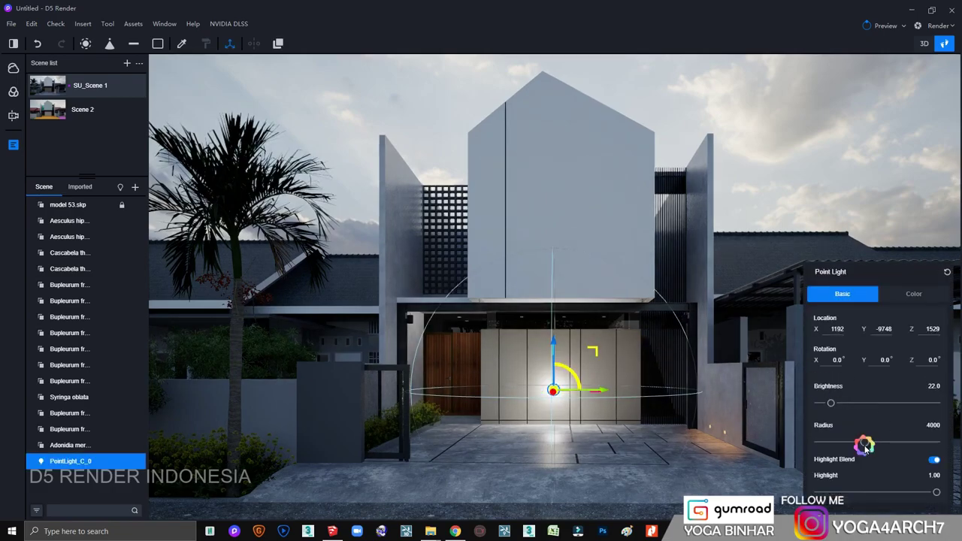
left_click_drag(865, 447, 845, 447)
left_click(915, 295)
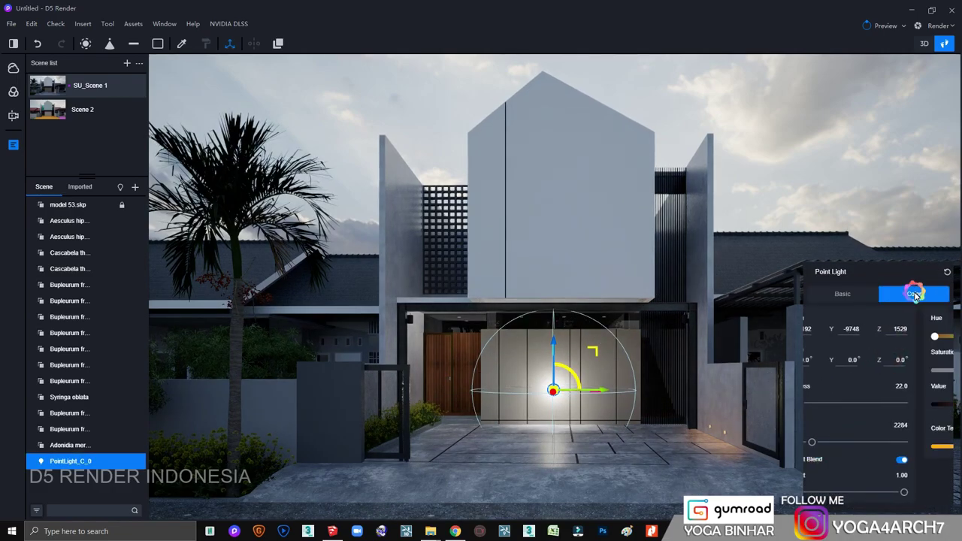
type("1700")
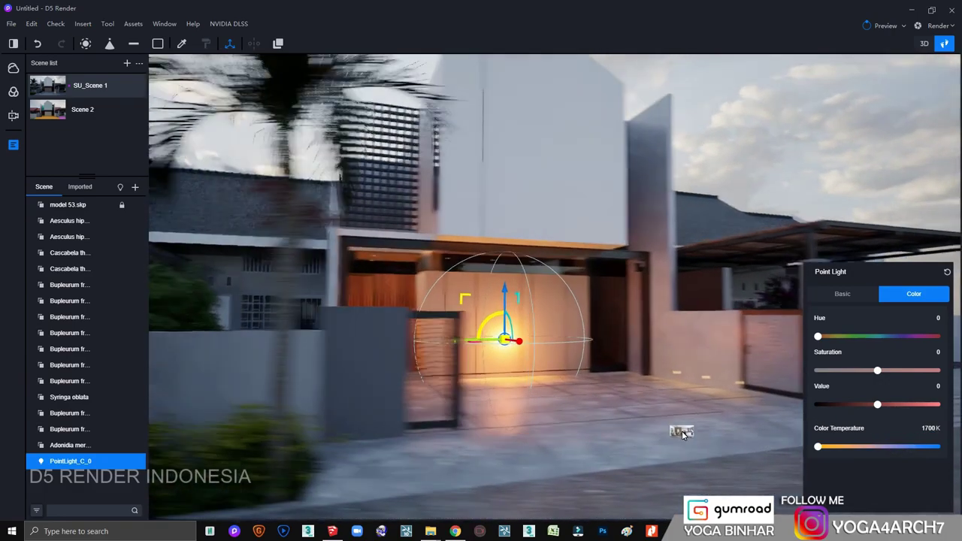
scroll(564, 432, "up", 5)
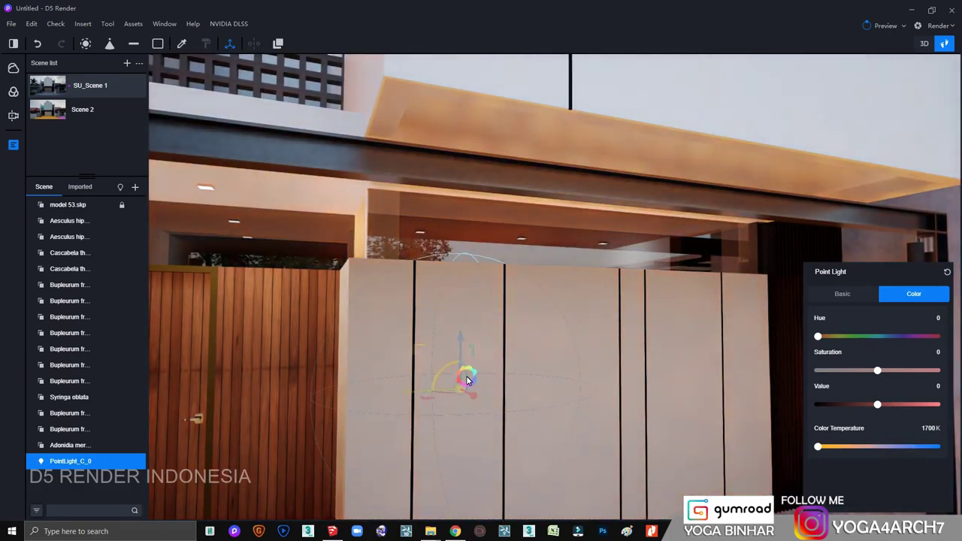
Copy the point light onto the wooden gate, then return to the SU_Scene 1 view.
mouse_move(457, 379)
right_mouse_down()
mouse_move(439, 363)
mouse_move(412, 364)
right_mouse_up()
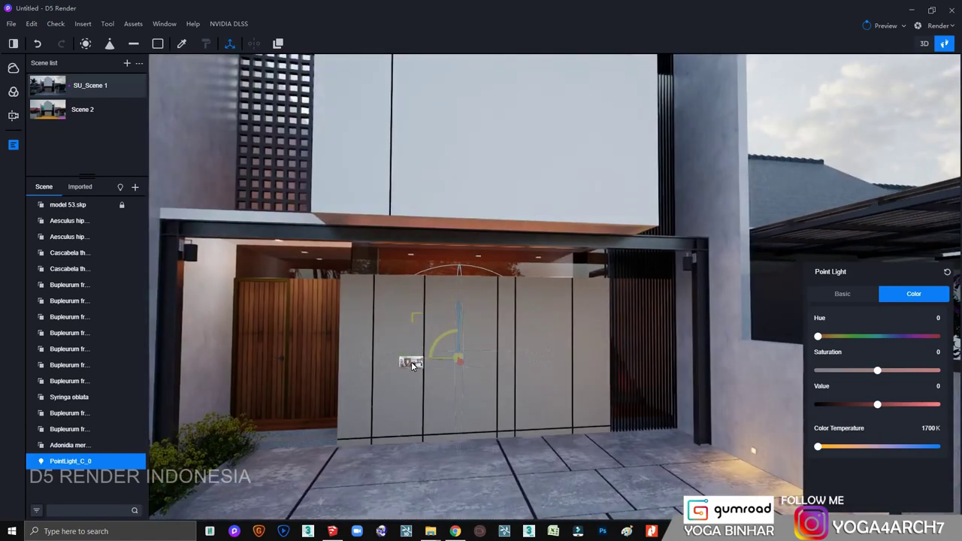
left_click_drag(408, 364, 328, 359, "alt")
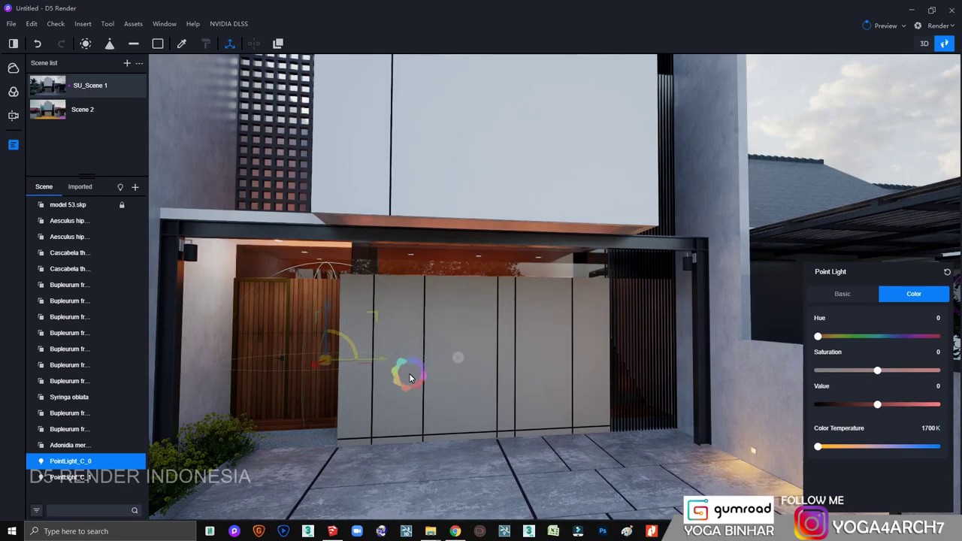
left_click(48, 86)
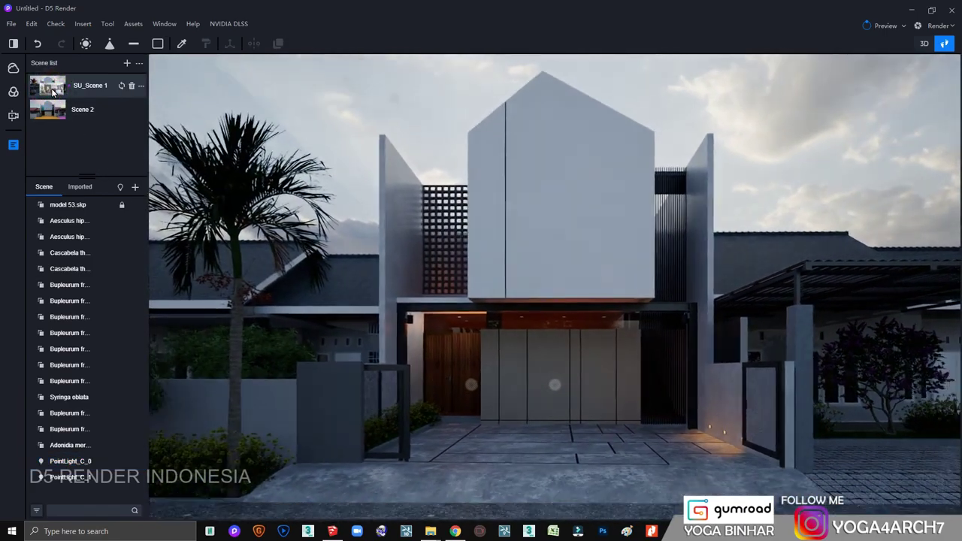
Raise the soffit's Translucent Glass Gray material colour Value to 137.
left_click(538, 320)
left_click(897, 295)
left_click_drag(830, 404, 900, 406)
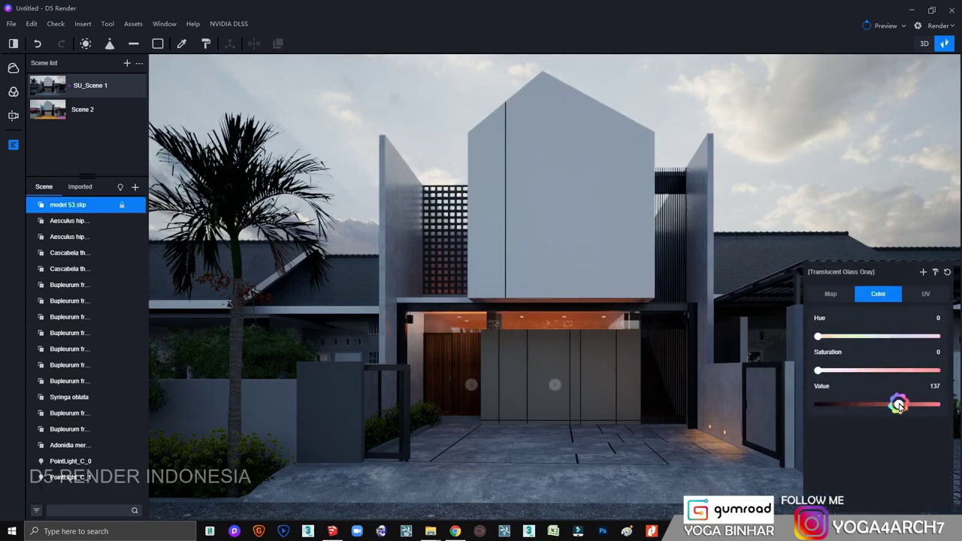
left_click(831, 200)
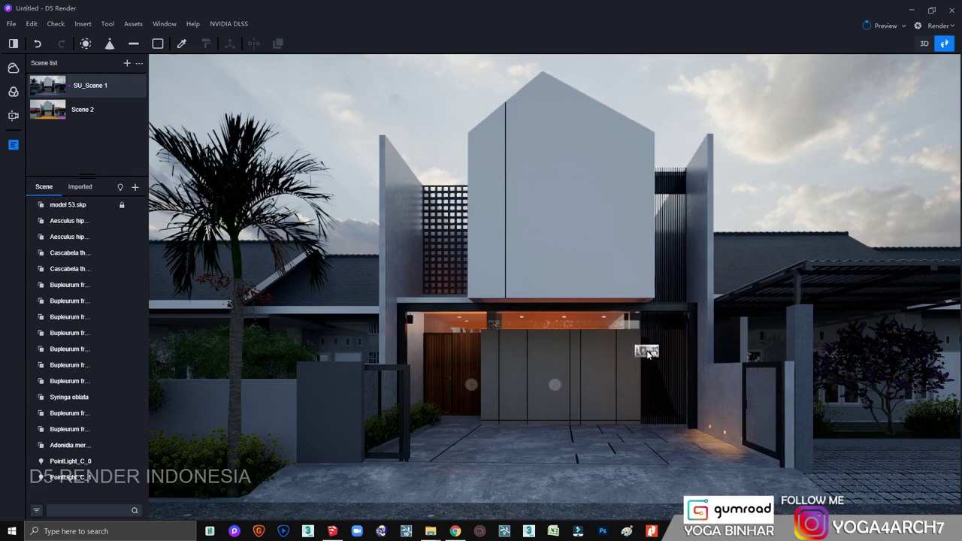
scroll(647, 351, "up", 5)
Place a point light inside the room and give it a low, warm colour temperature.
scroll(594, 403, "up", 5)
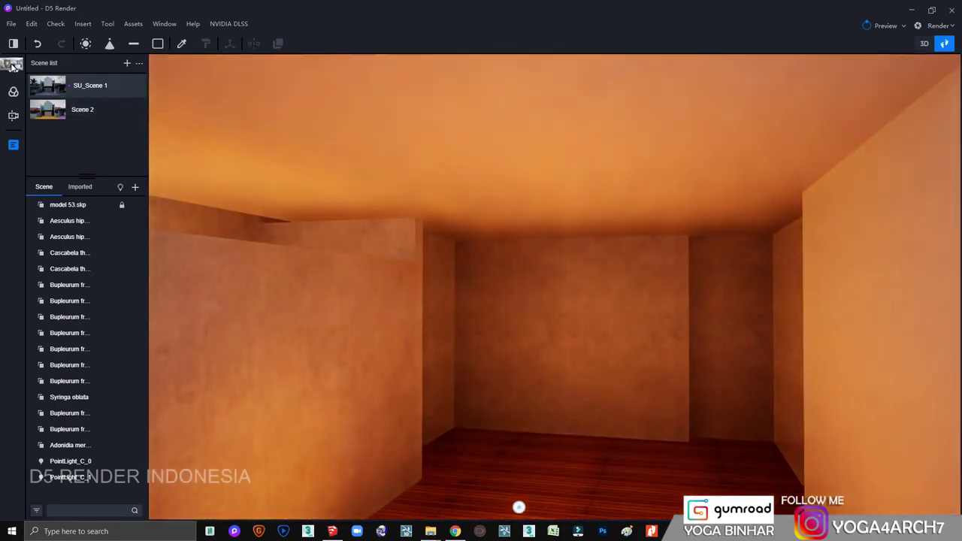
left_click(12, 66)
left_click(13, 91)
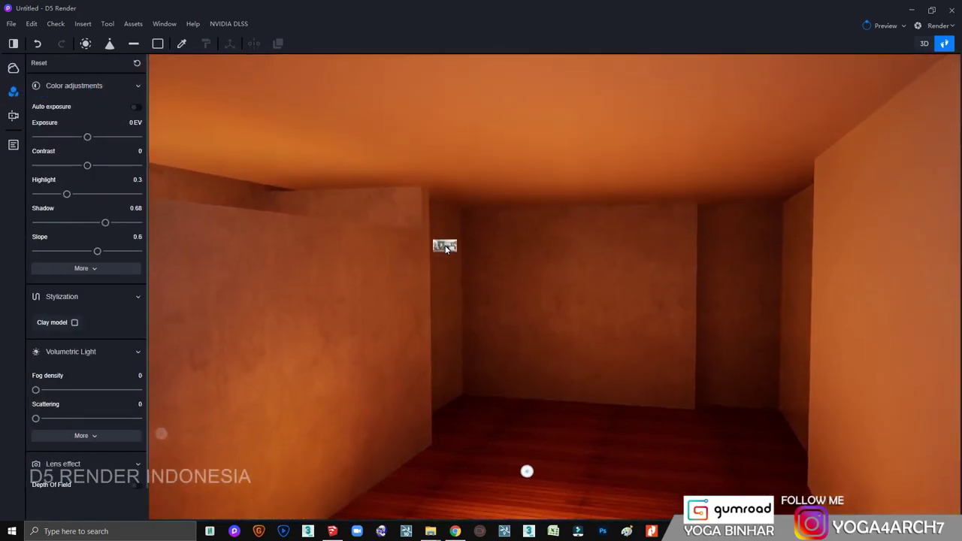
left_click(526, 467)
left_click(917, 445)
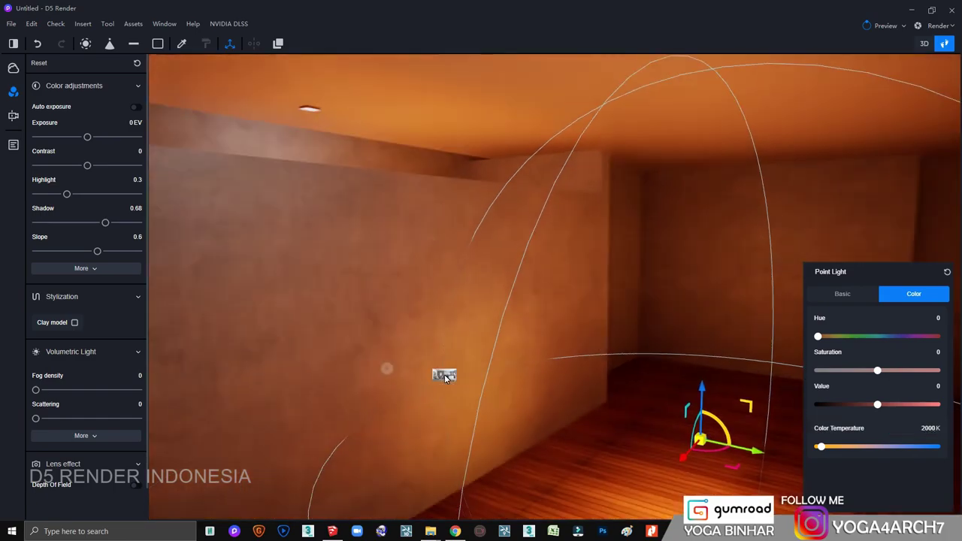
Move the interior point light up and over into the room's floor corner.
mouse_move(445, 376)
middle_mouse_down()
mouse_move(574, 399)
mouse_move(600, 425)
middle_mouse_up()
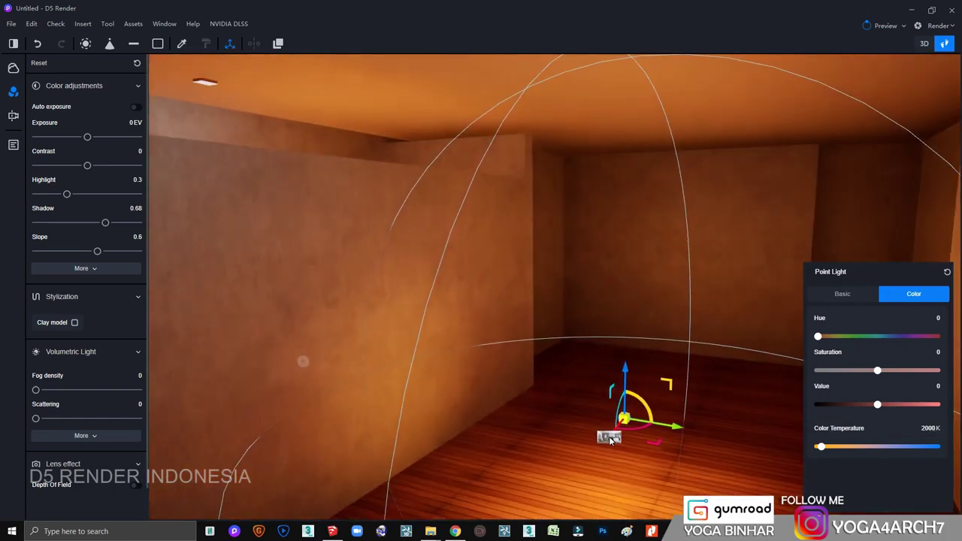
left_click_drag(609, 439, 676, 394)
mouse_move(671, 380)
right_mouse_down()
mouse_move(588, 439)
mouse_move(696, 387)
mouse_move(659, 331)
right_mouse_up()
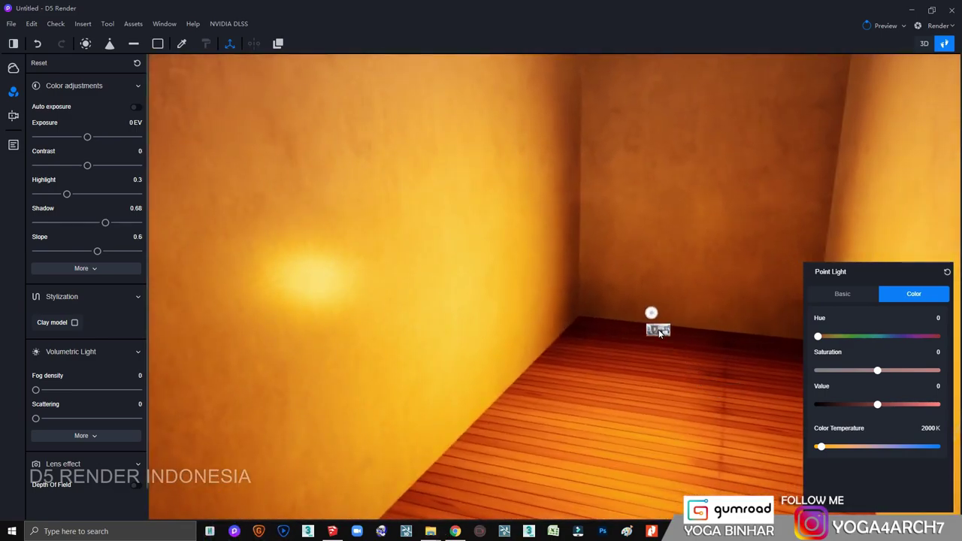
left_click_drag(665, 276, 842, 307)
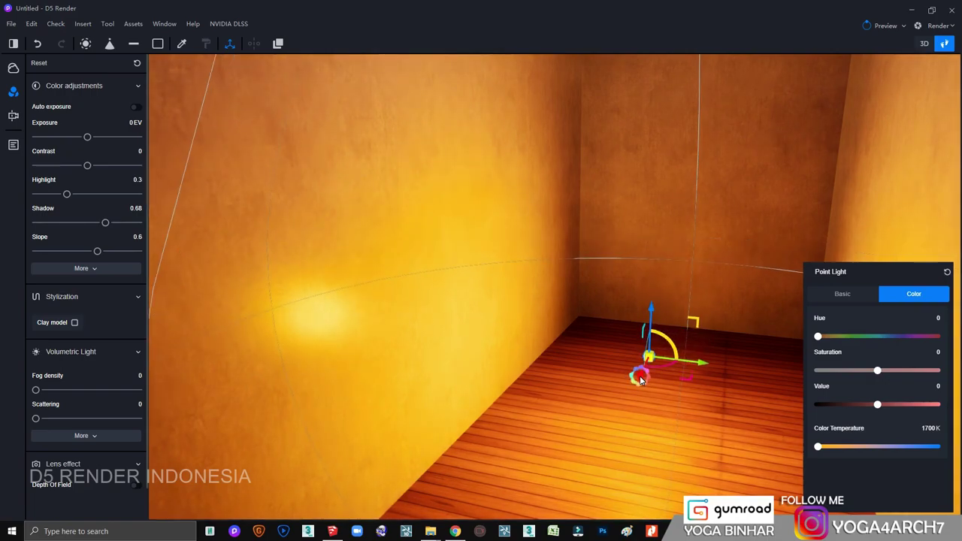
left_click(841, 306)
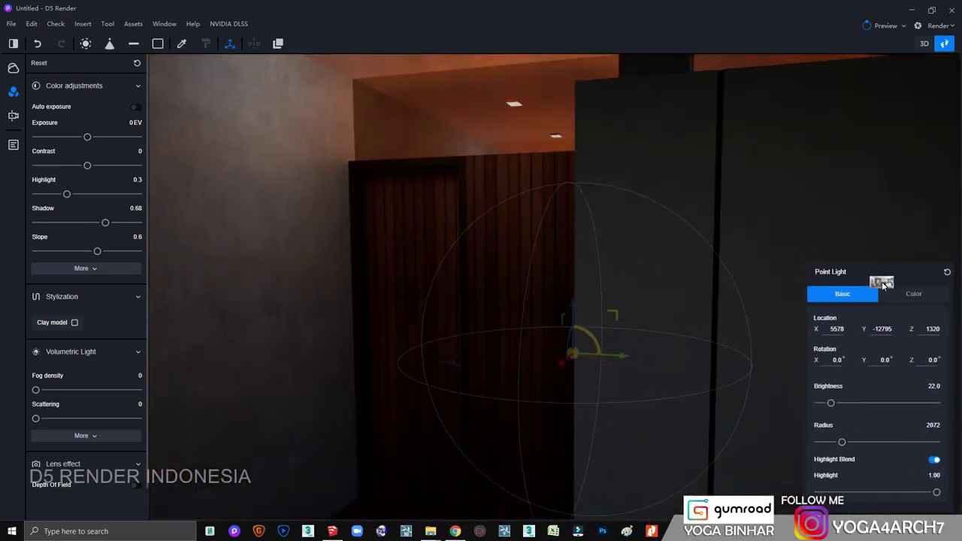
left_click(914, 294)
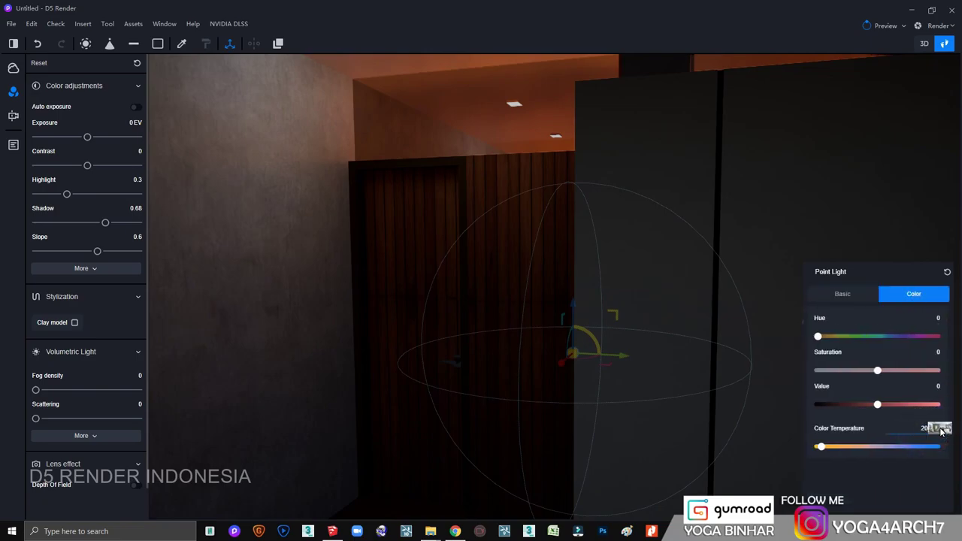
Deselect the light and return to the SU_Scene 1 exterior view.
key("Escape")
left_click(13, 144)
left_click(48, 85)
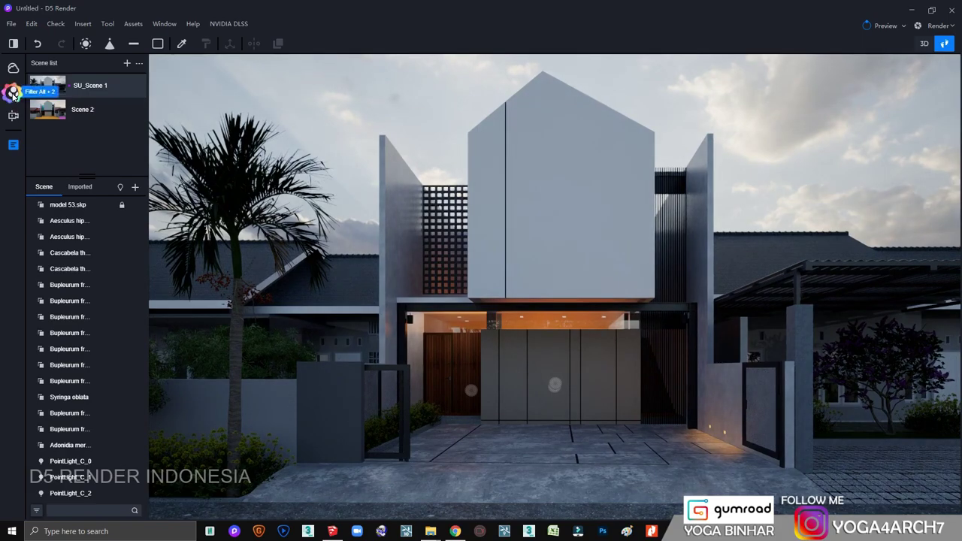
Drag the Exposure slider from 0 up to about 0.21 EV, then reopen SU_Scene 1.
left_click(13, 93)
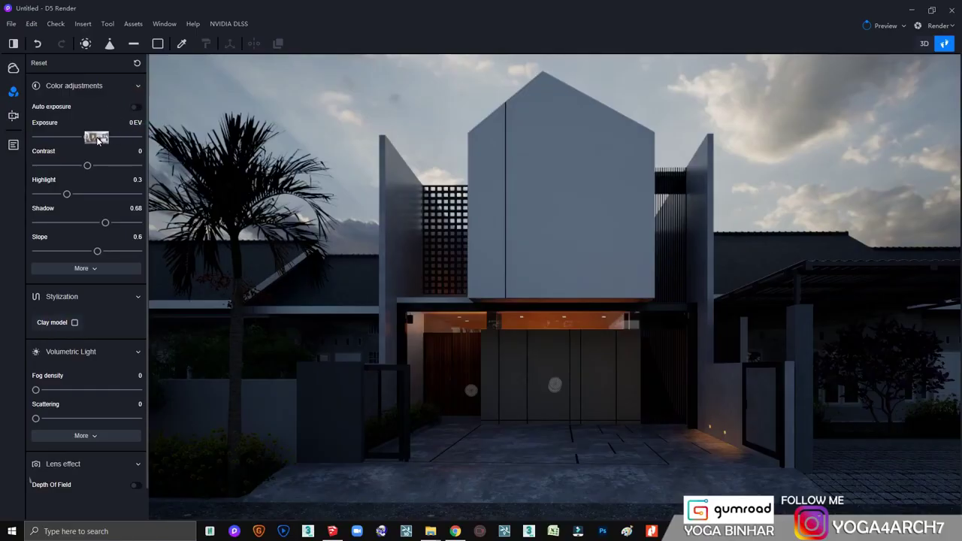
left_click_drag(88, 138, 97, 139)
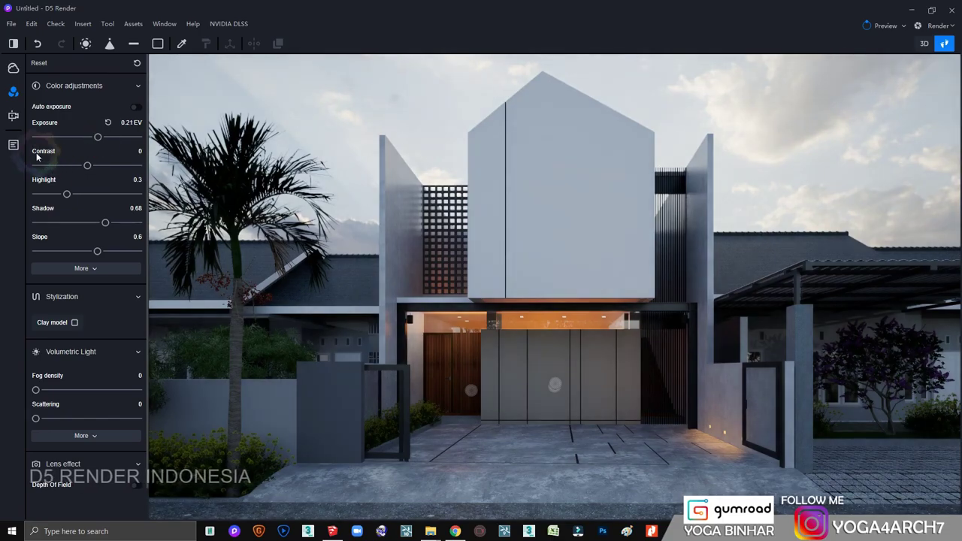
left_click(13, 144)
left_click(88, 112)
left_click(123, 89)
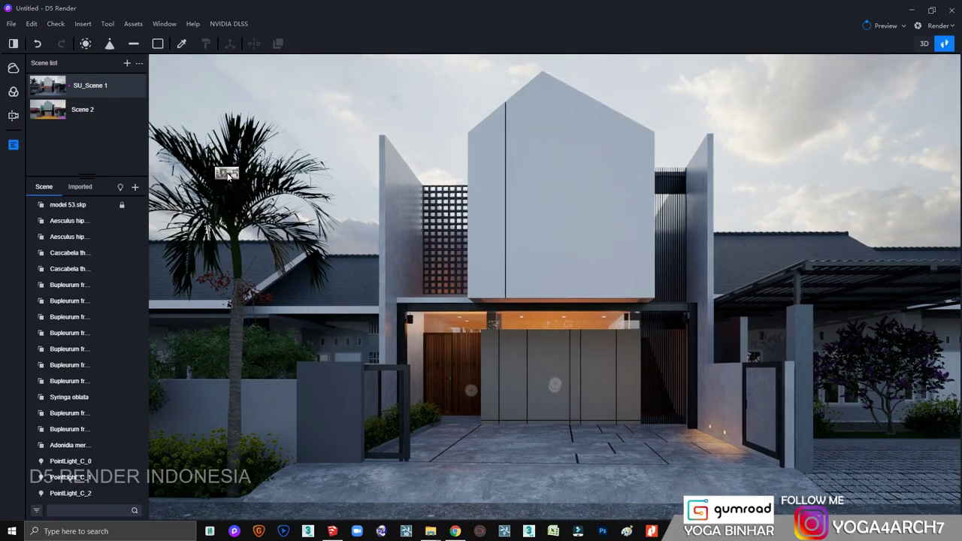
Place a spotlight at the palm tree's base and tilt it to shine upward.
left_click(106, 43)
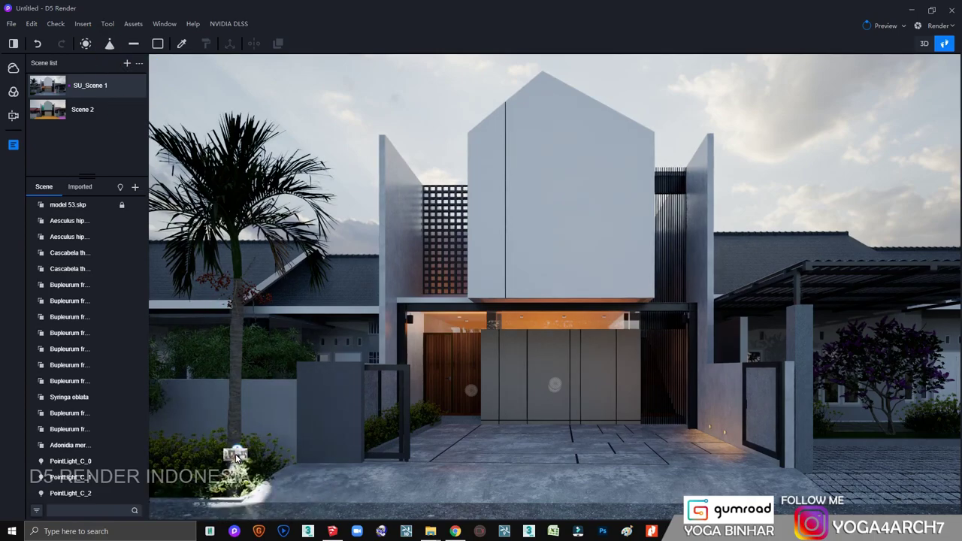
left_click(234, 453)
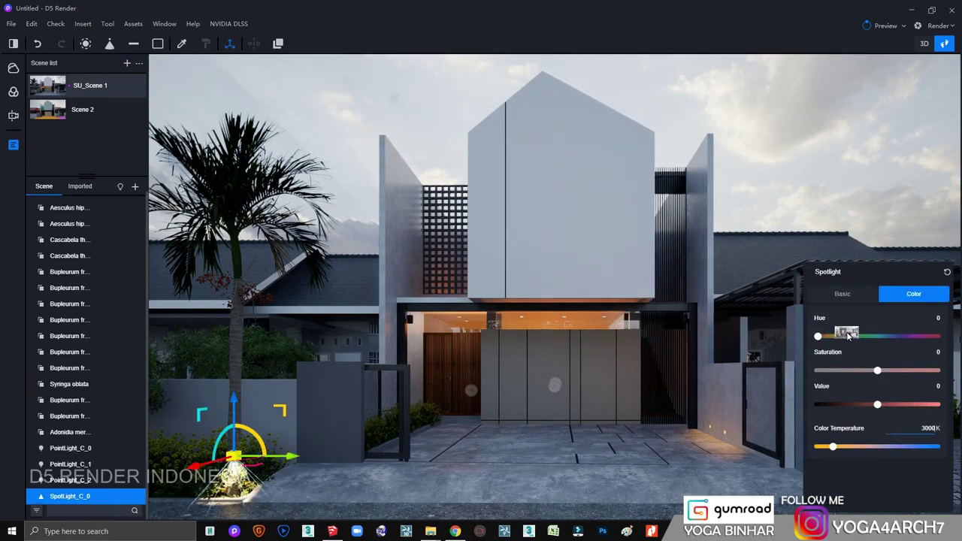
left_click(842, 293)
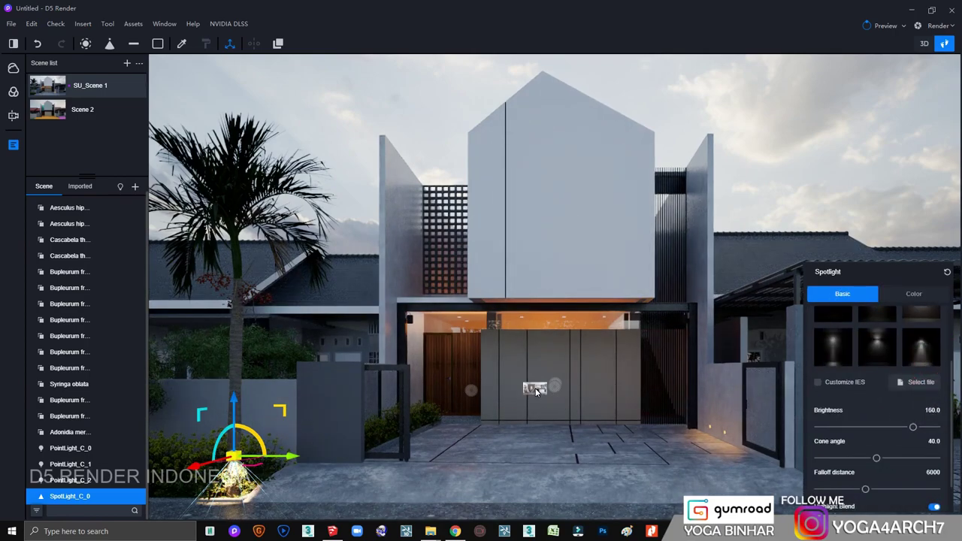
mouse_move(236, 446)
left_mouse_down()
mouse_move(266, 438)
mouse_move(269, 455)
left_mouse_up()
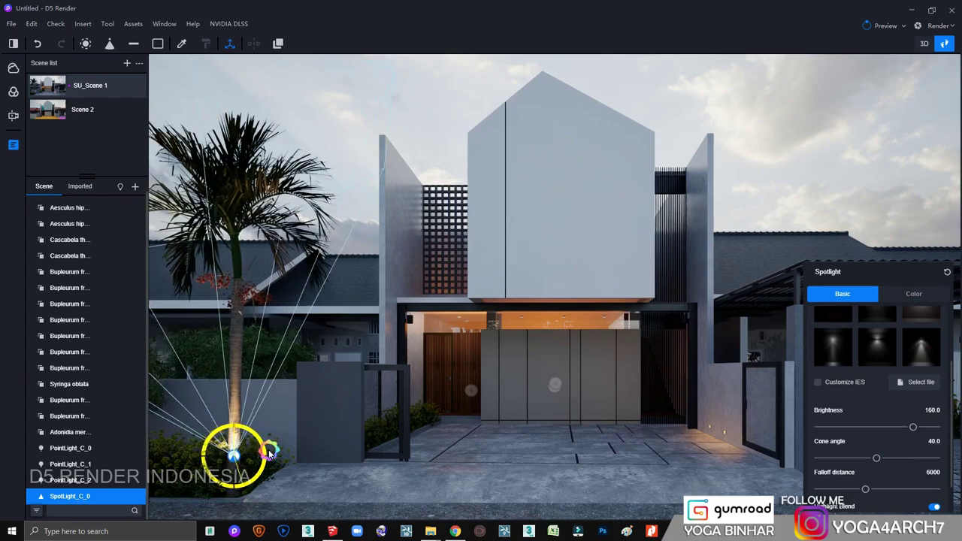
left_click(269, 454)
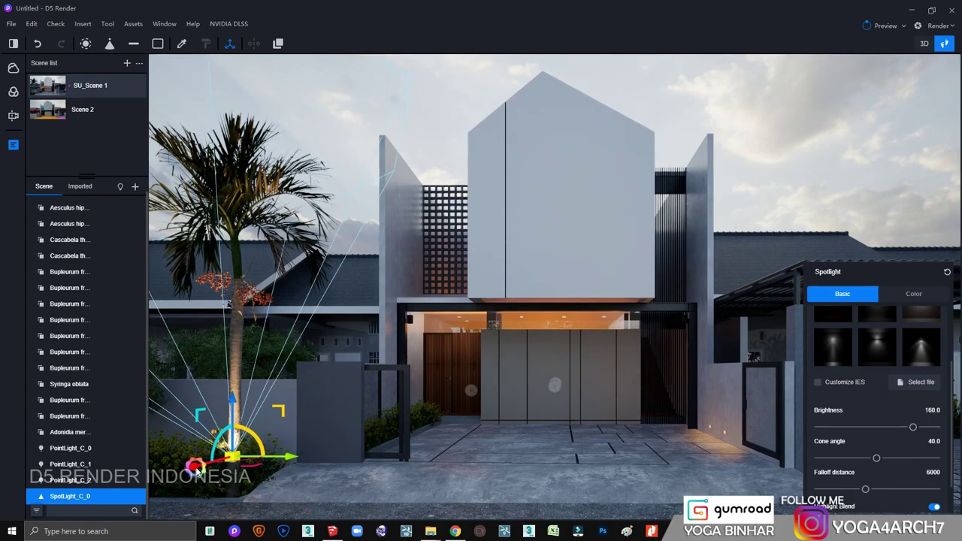
left_click_drag(204, 464, 213, 476)
Lower the spotlight, aim it up the palm trunk, and set brightness to 50.
left_click(909, 294)
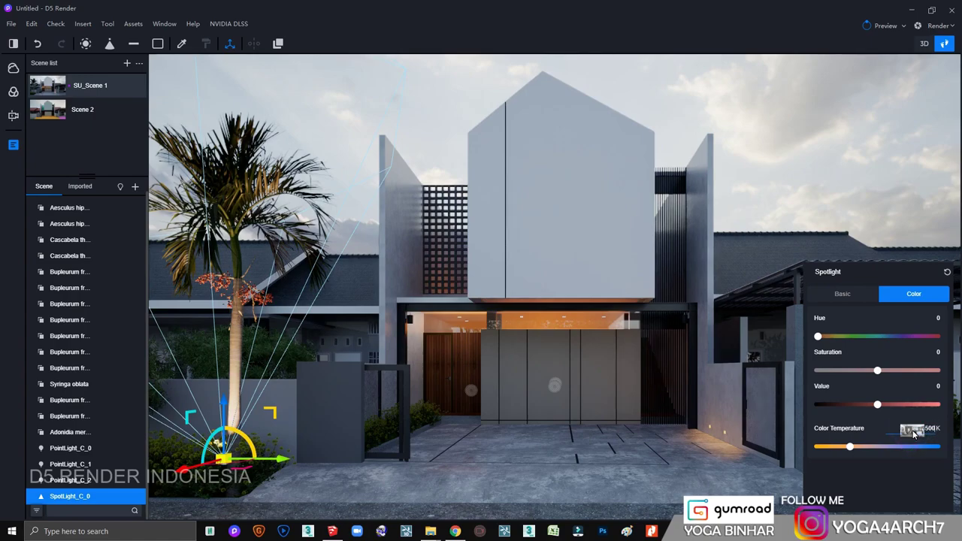
left_click(845, 299)
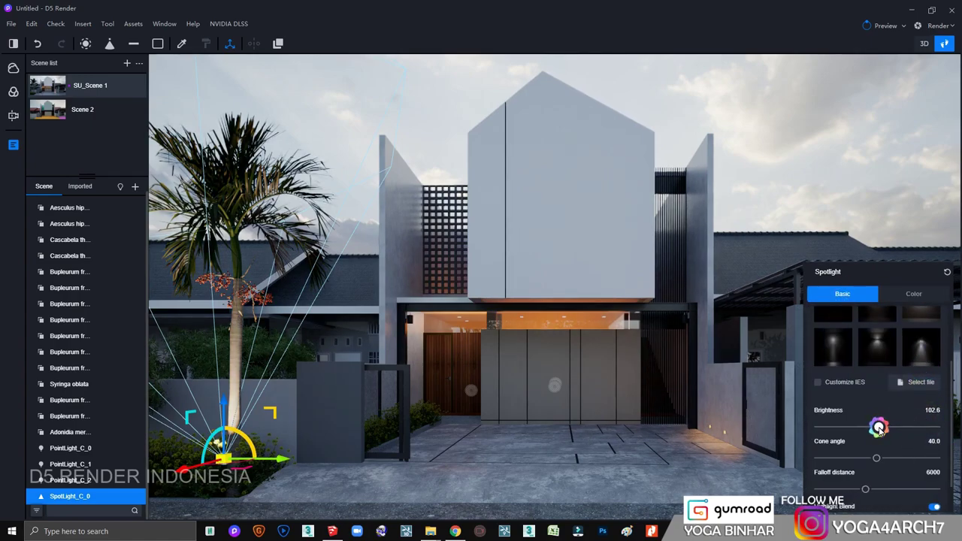
left_click_drag(226, 413, 225, 426)
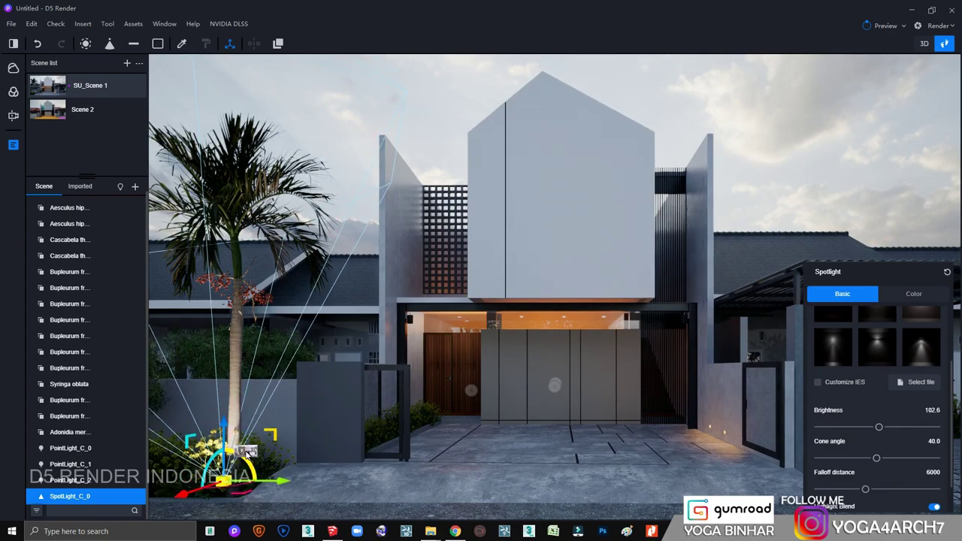
left_click_drag(246, 453, 252, 470)
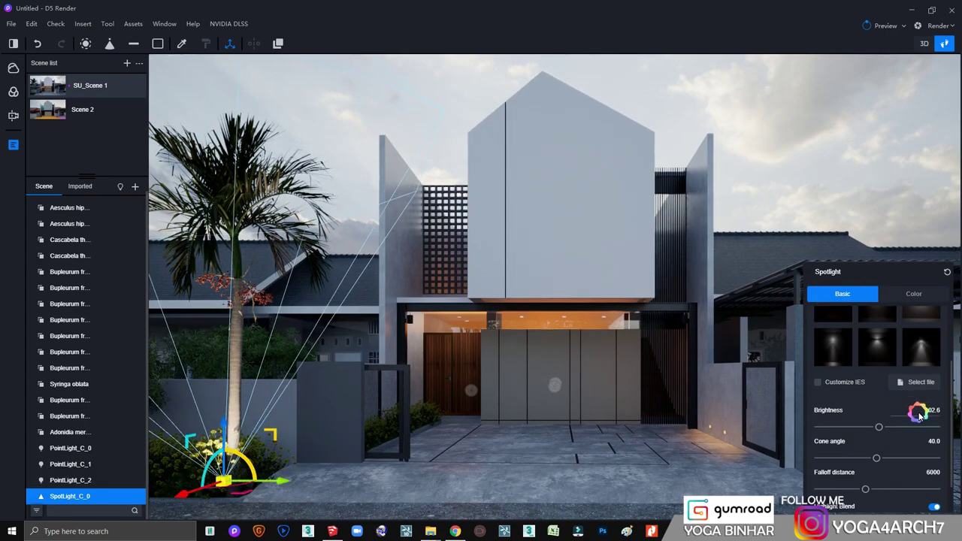
type("50")
key("Return")
left_click(329, 107)
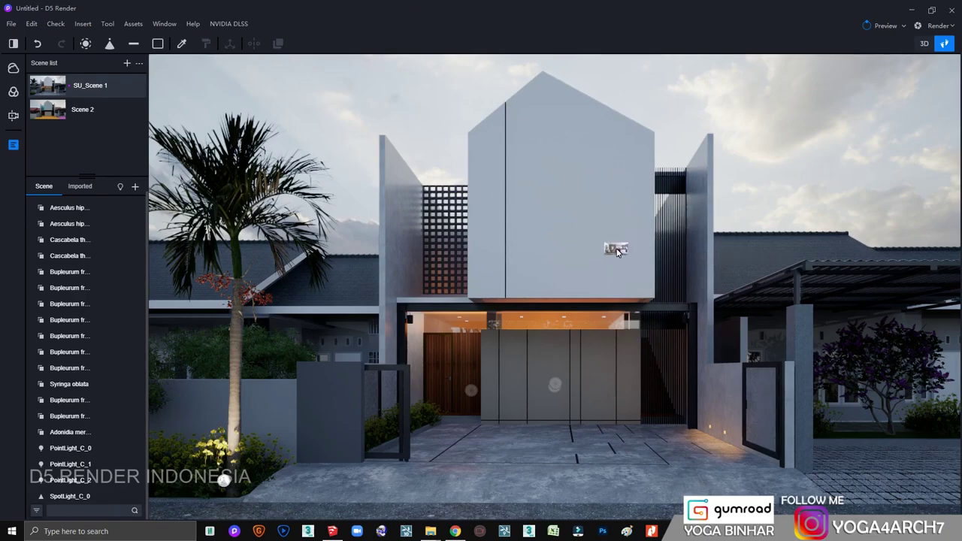
Add a spotlight at the entrance wall lamp with brightness 50.
scroll(526, 335, "up", 5)
scroll(496, 294, "up", 5)
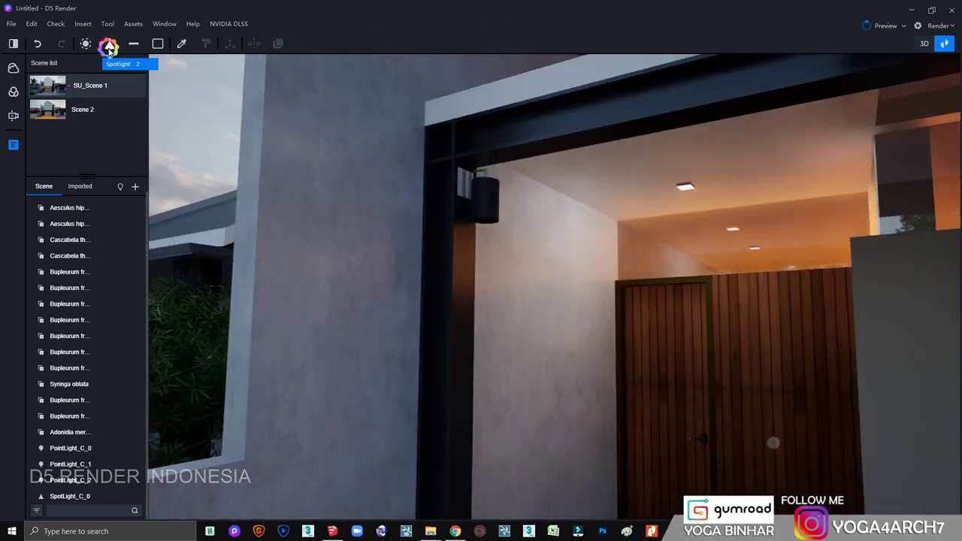
left_click(109, 46)
left_click(498, 209)
left_click(914, 298)
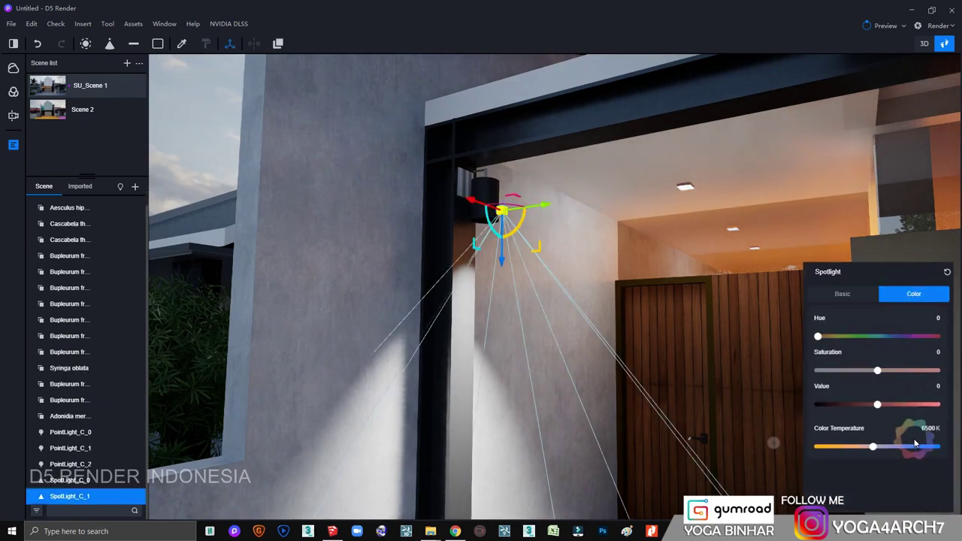
left_click(834, 294)
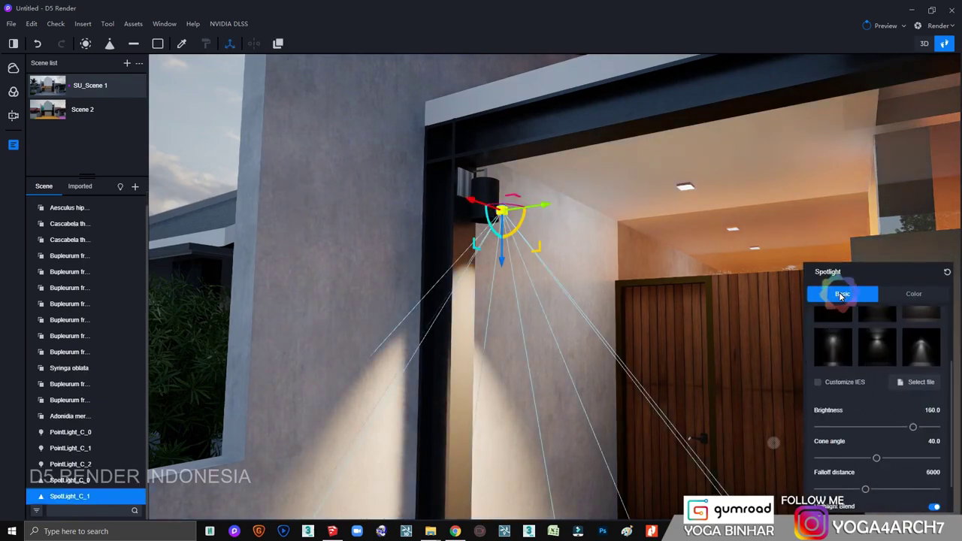
type("50")
key("Return")
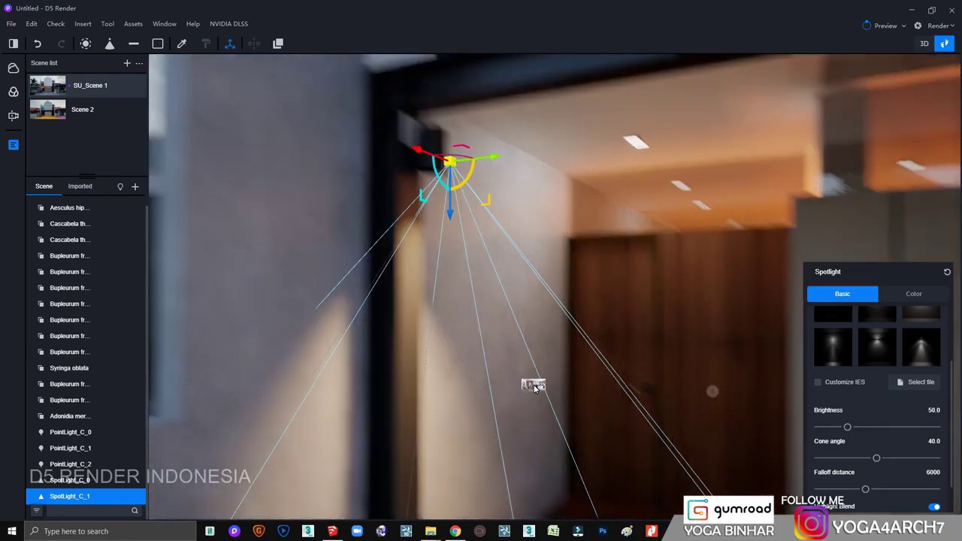
Alt-drag a copy of the entrance spotlight onto the right pillar.
right_click_drag(533, 382, 469, 315)
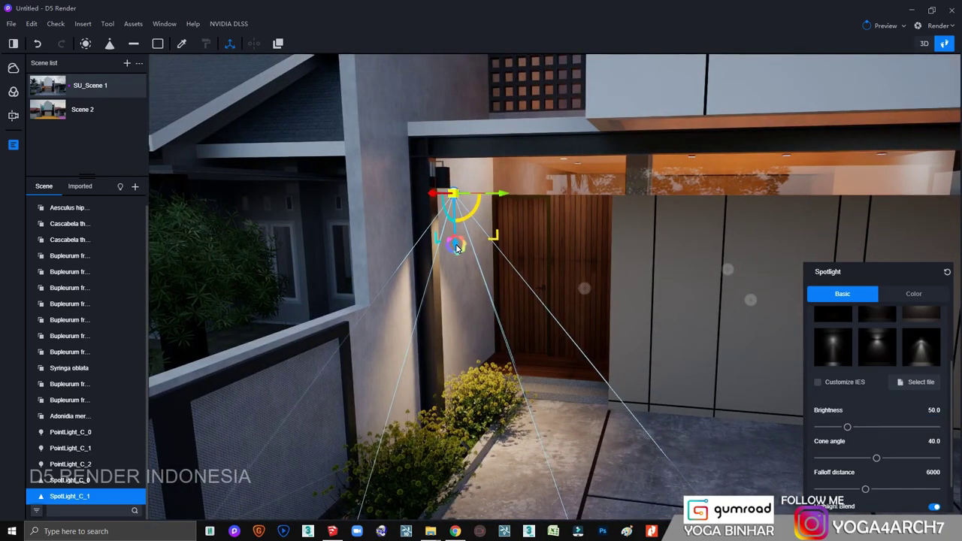
right_click_drag(456, 241, 427, 282)
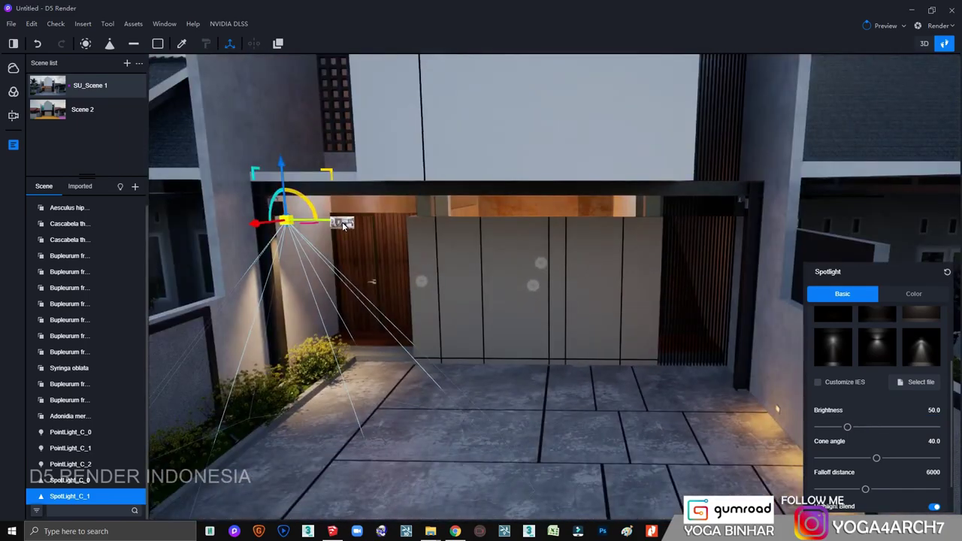
left_click_drag(426, 282, 785, 223)
left_click(786, 223)
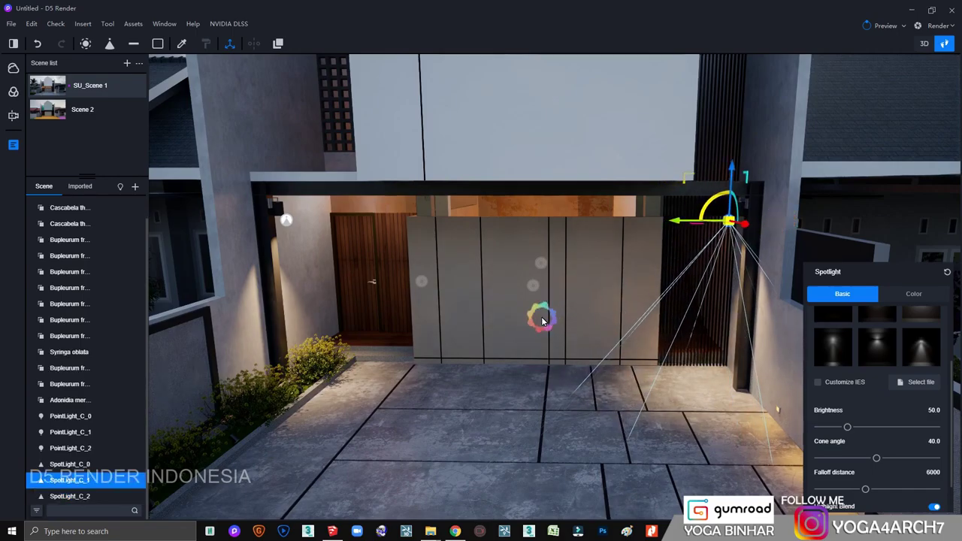
Move the palm-base spotlight forward onto the front floor toward the gate.
right_click_drag(541, 318, 626, 281)
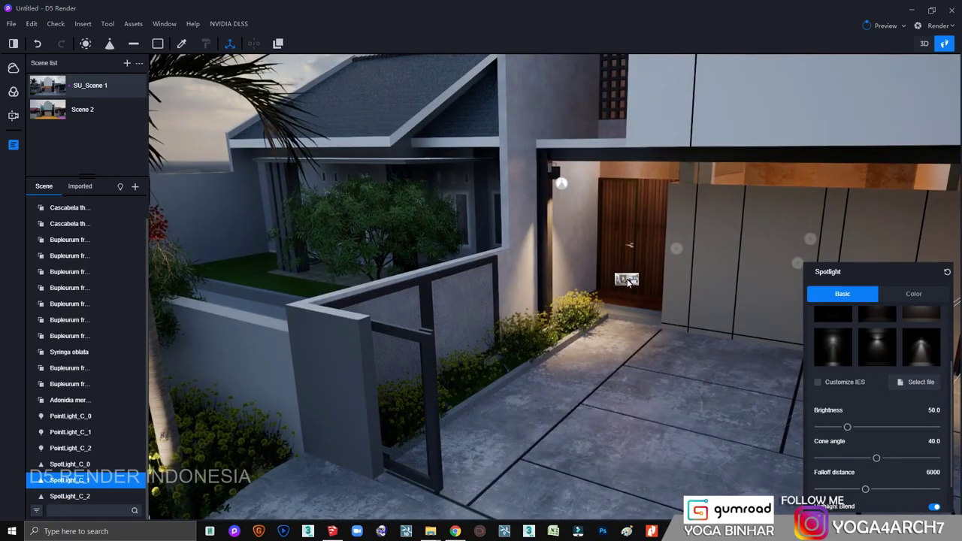
right_click_drag(627, 282, 571, 286)
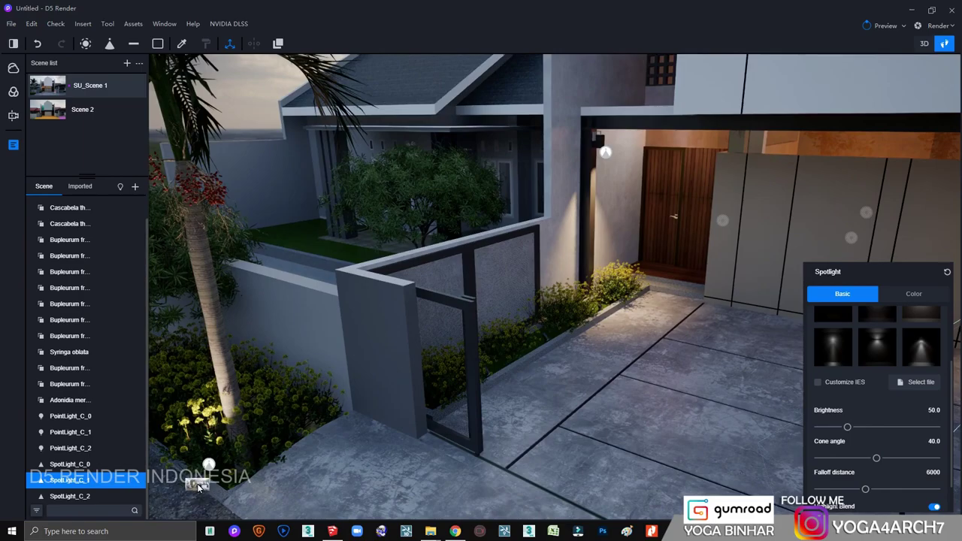
left_click(216, 475)
left_click_drag(245, 488, 394, 370)
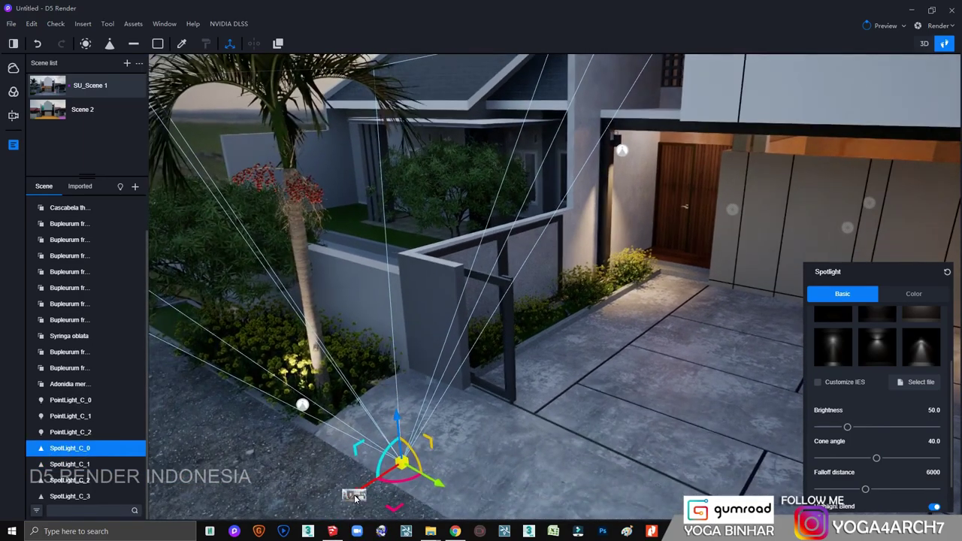
Position SpotLight_C_0 in the hedge below the gate-wall panel.
left_click_drag(356, 499, 539, 376)
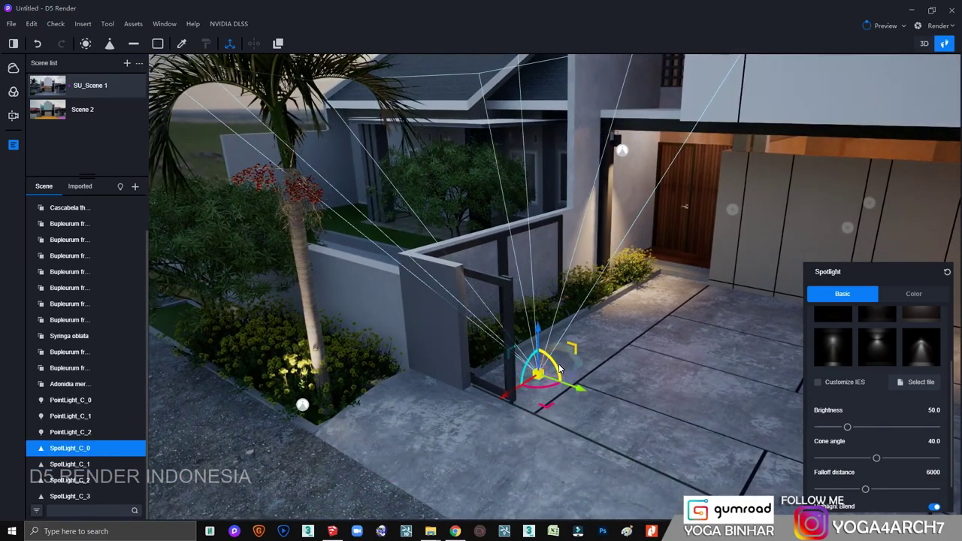
scroll(594, 387, "up", 5)
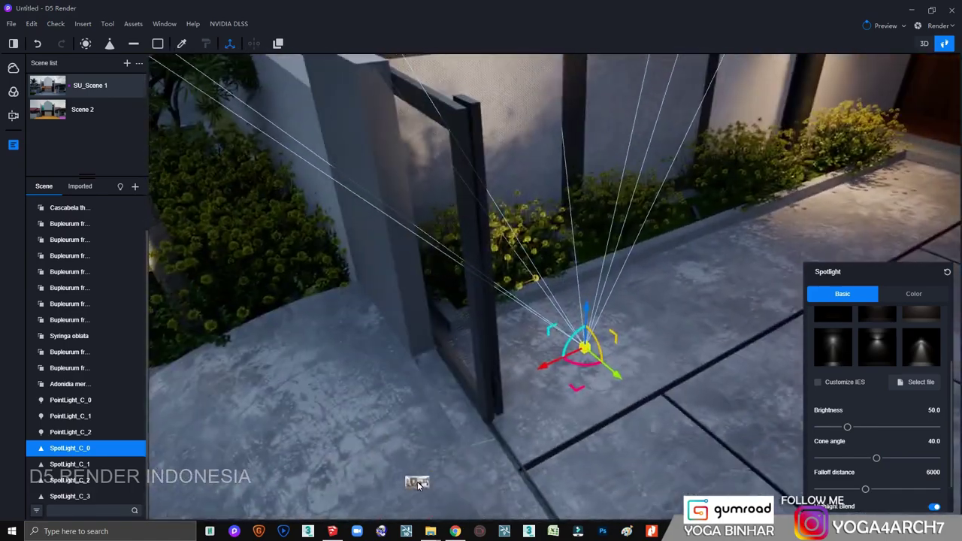
mouse_move(562, 329)
left_mouse_down()
mouse_move(543, 300)
mouse_move(479, 272)
left_mouse_up()
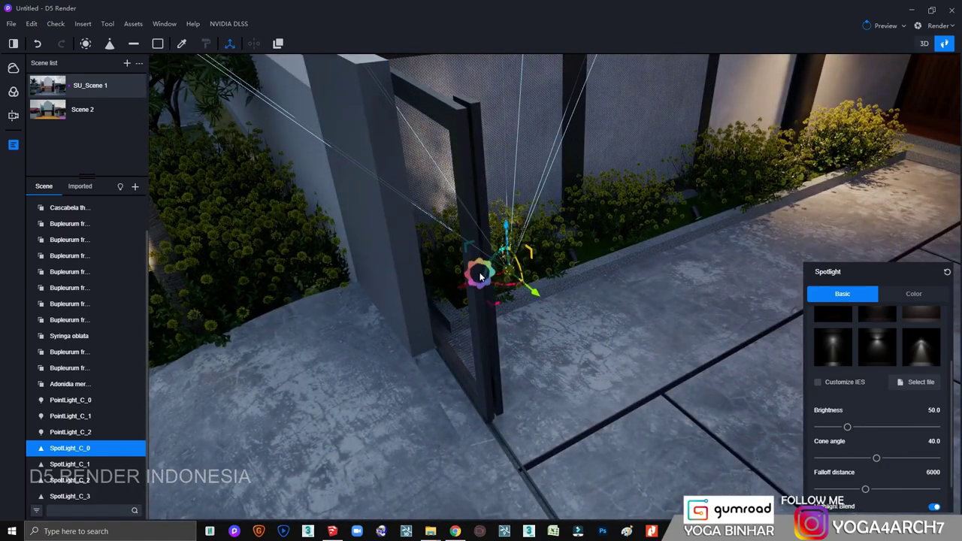
right_click_drag(530, 308, 352, 294)
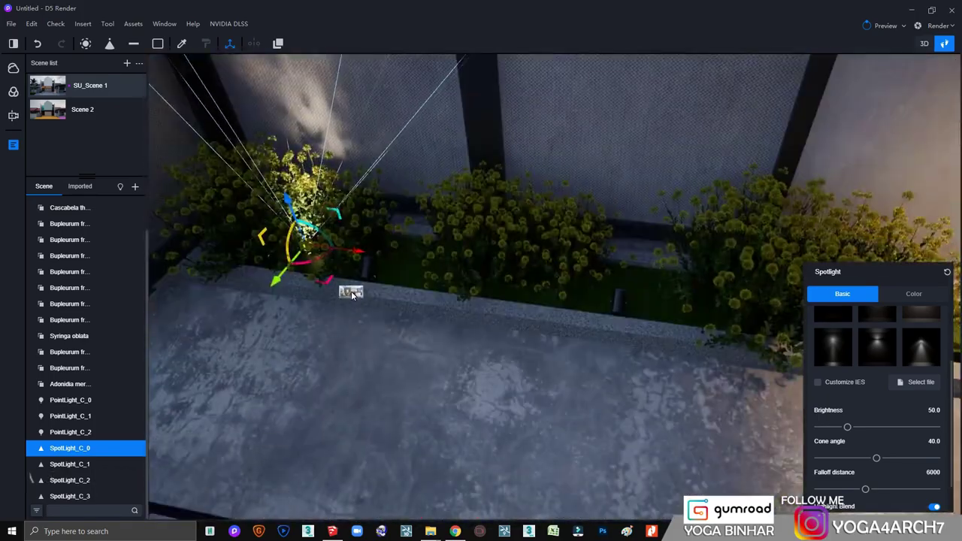
left_click_drag(352, 294, 430, 280)
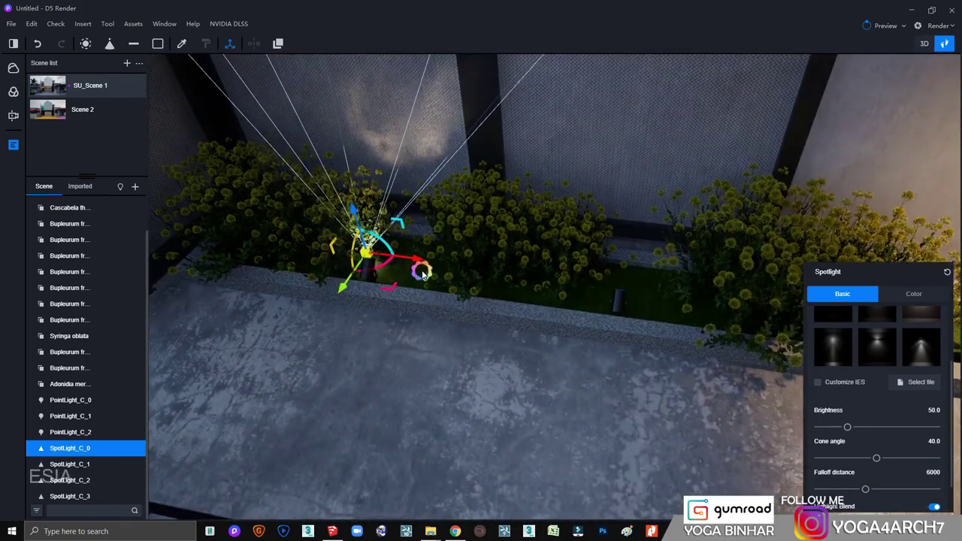
scroll(430, 280, "down", 3)
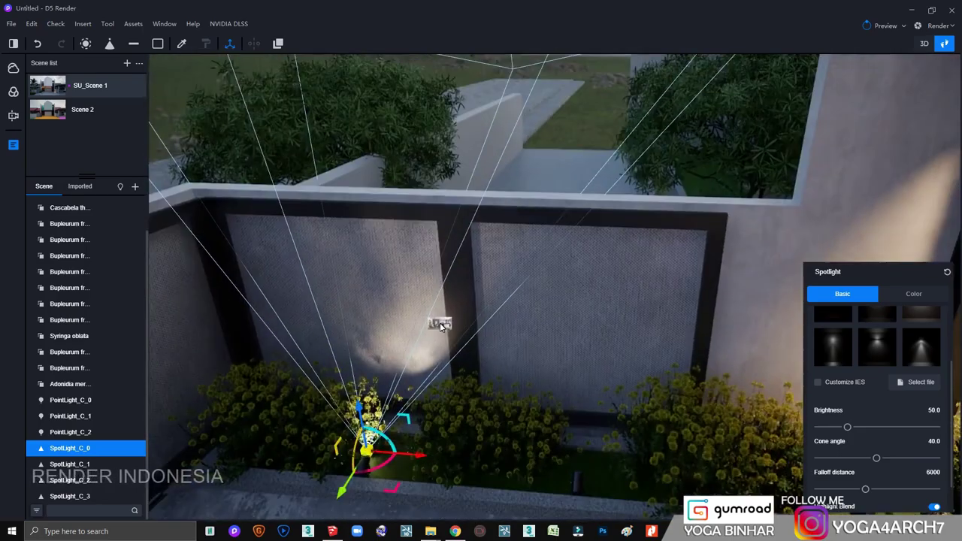
right_click_drag(481, 356, 472, 421)
Alt-drag a copy under the next wall panel, then deselect it.
left_click_drag(472, 415, 628, 418, "alt")
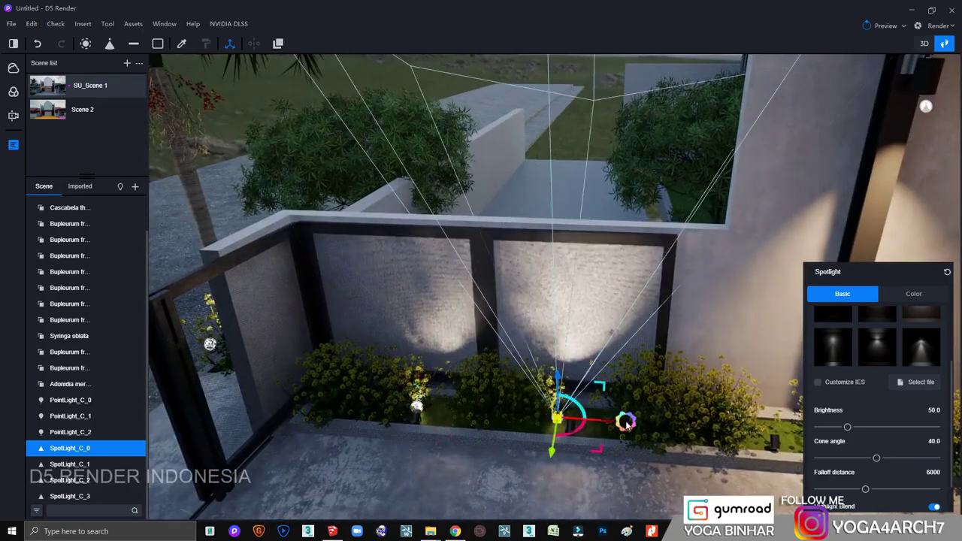
scroll(587, 383, "up", 3)
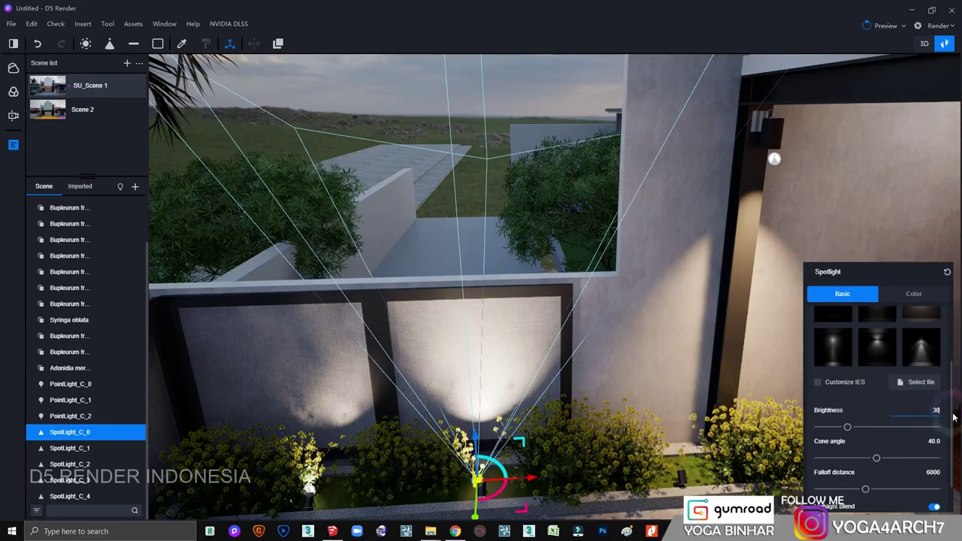
left_click(611, 410)
scroll(610, 410, "down", 3)
mouse_move(610, 410)
right_mouse_down()
mouse_move(400, 468)
mouse_move(392, 436)
mouse_move(468, 389)
mouse_move(617, 198)
right_mouse_up()
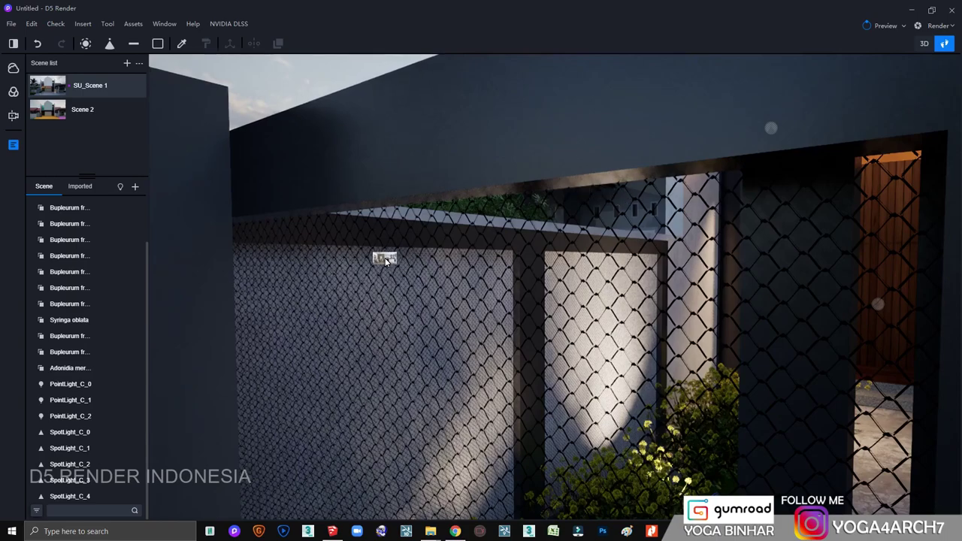
Pick the fence material and drag Diamond Iron Netuv from Assets > Material > Metal onto it.
left_click(178, 43)
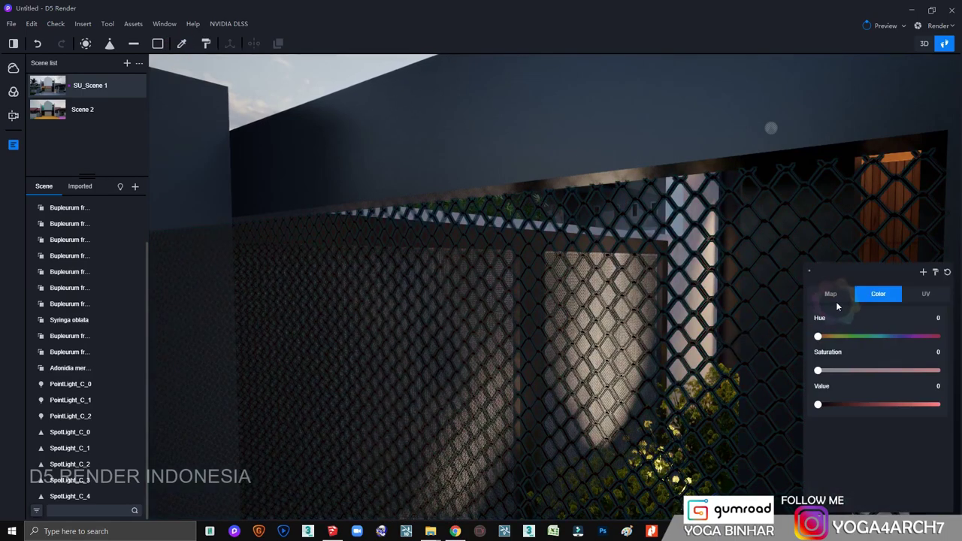
left_click(832, 295)
left_click(136, 25)
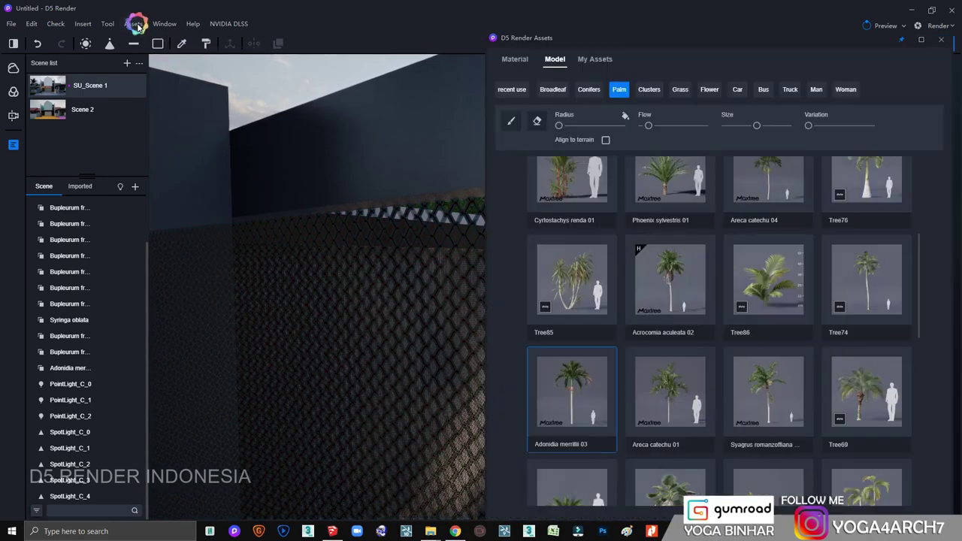
left_click(518, 59)
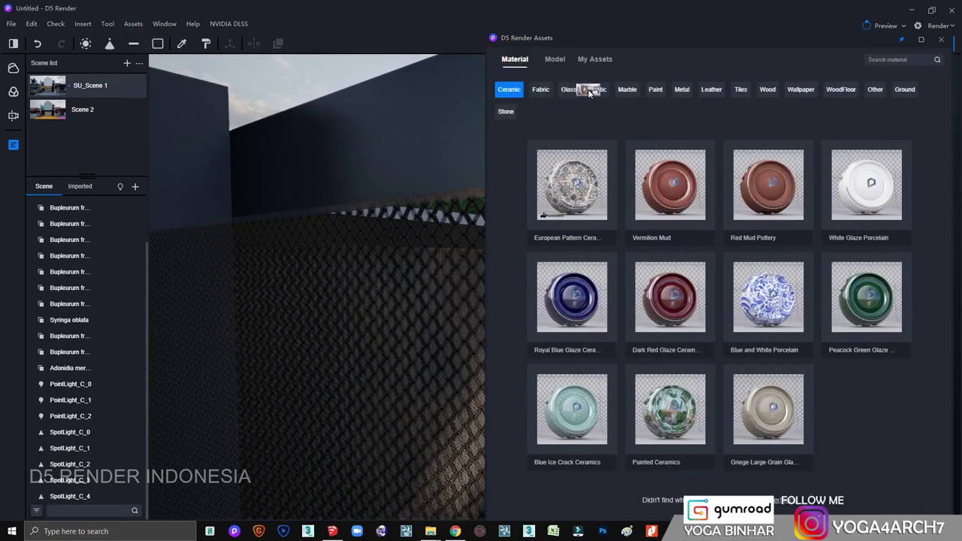
left_click(680, 90)
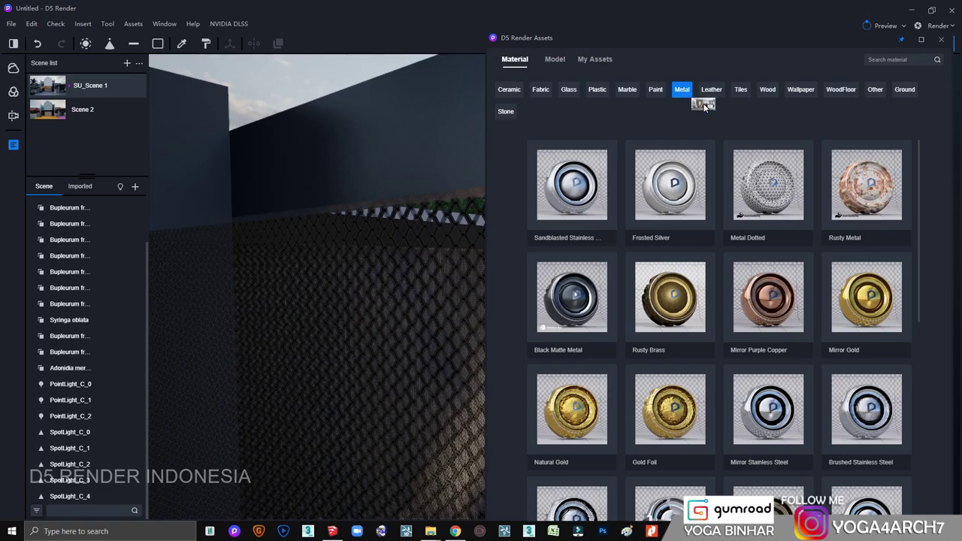
scroll(805, 301, "down", 5)
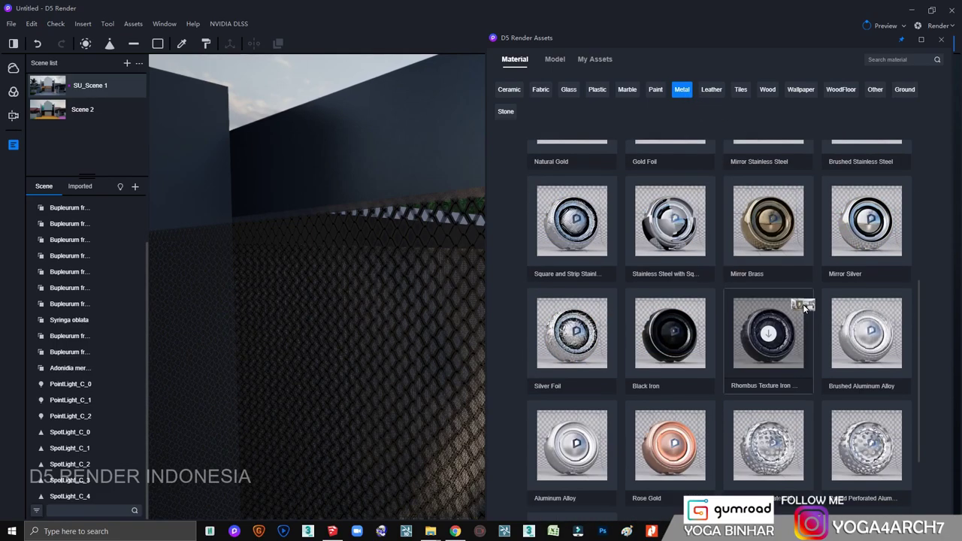
scroll(806, 305, "down", 5)
mouse_move(608, 429)
left_mouse_down()
mouse_move(474, 394)
mouse_move(862, 122)
left_mouse_up()
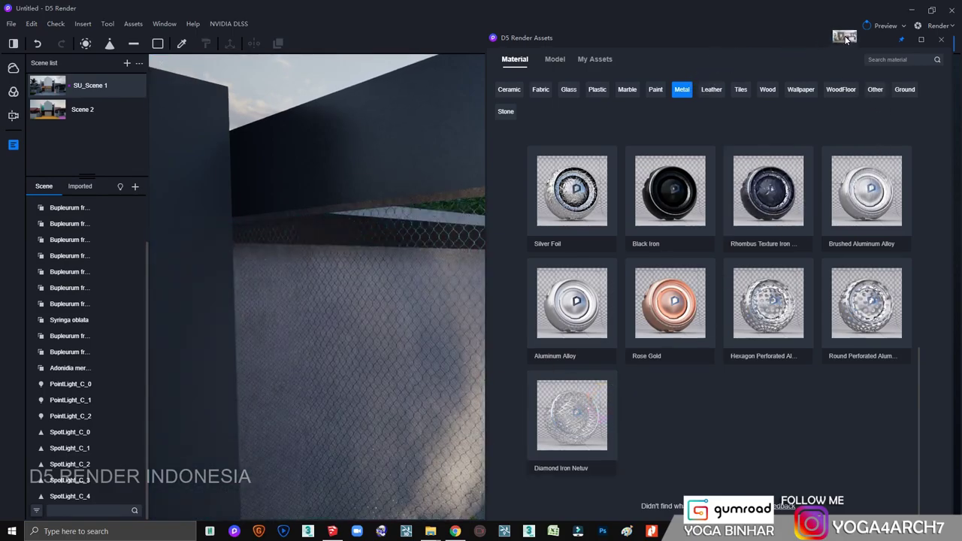
left_click(941, 39)
right_click_drag(815, 366, 410, 173)
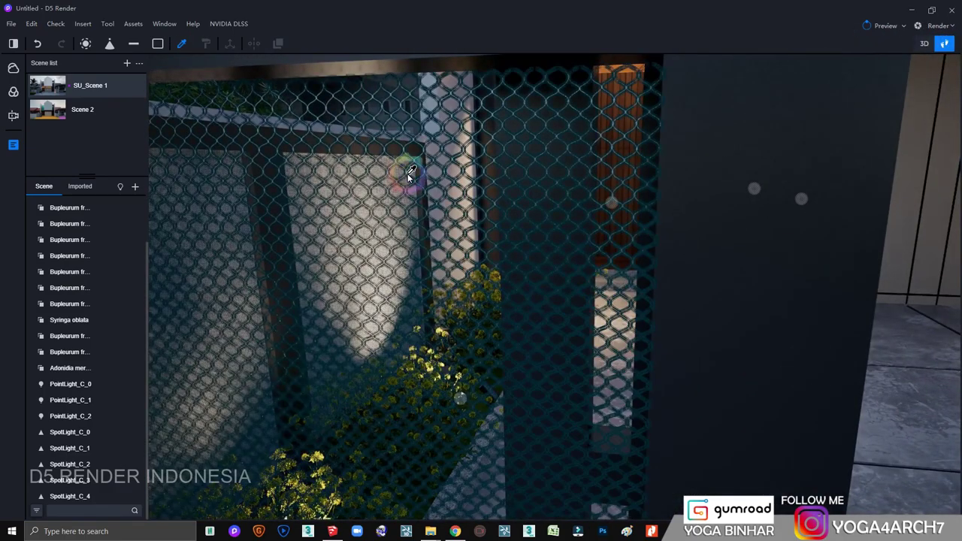
Set the fence material's UV stretch to about 0.97 horizontal and 0.96 vertical.
left_click(410, 173)
left_click(878, 294)
mouse_move(795, 404)
right_mouse_down()
mouse_move(325, 280)
mouse_move(865, 300)
right_mouse_up()
left_click(926, 294)
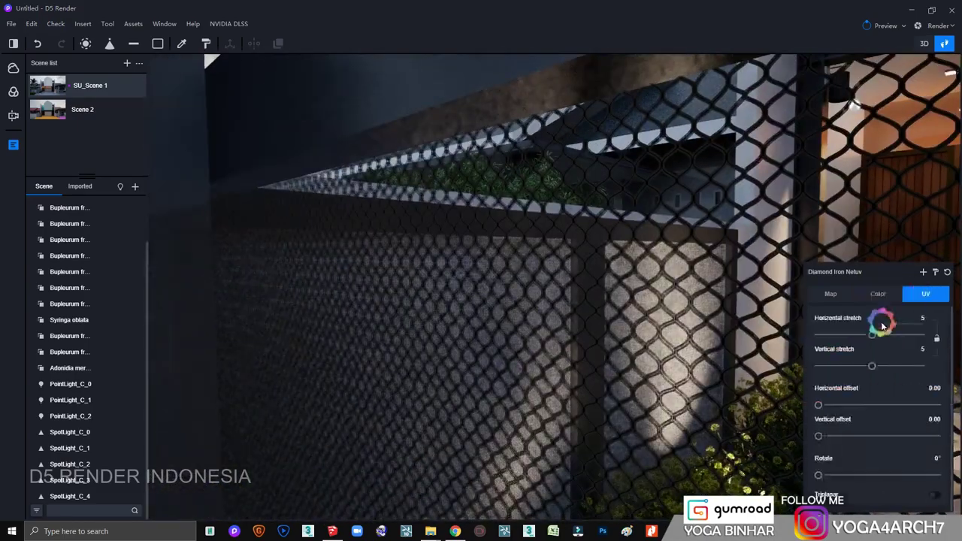
mouse_move(886, 336)
left_mouse_down()
mouse_move(859, 336)
mouse_move(868, 336)
mouse_move(865, 365)
left_mouse_up()
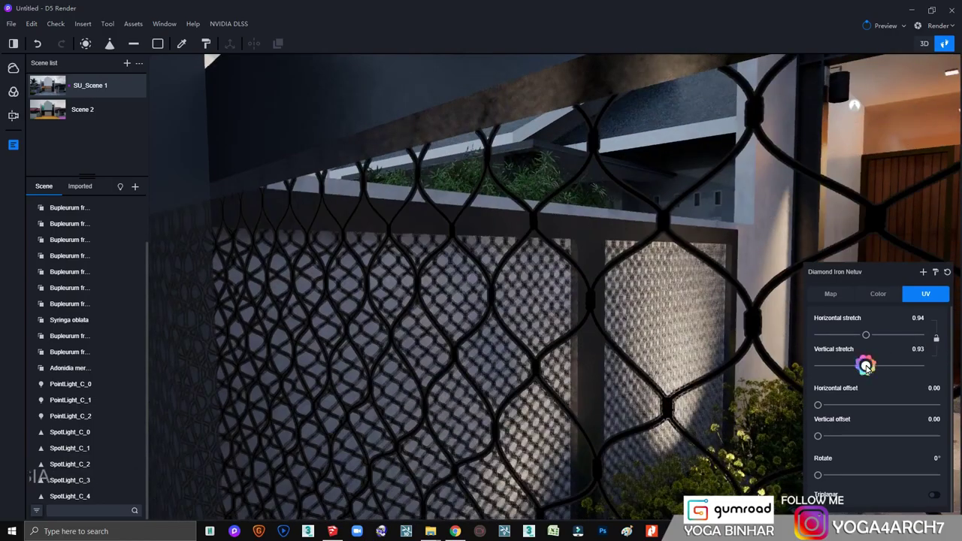
right_click_drag(751, 316, 595, 266)
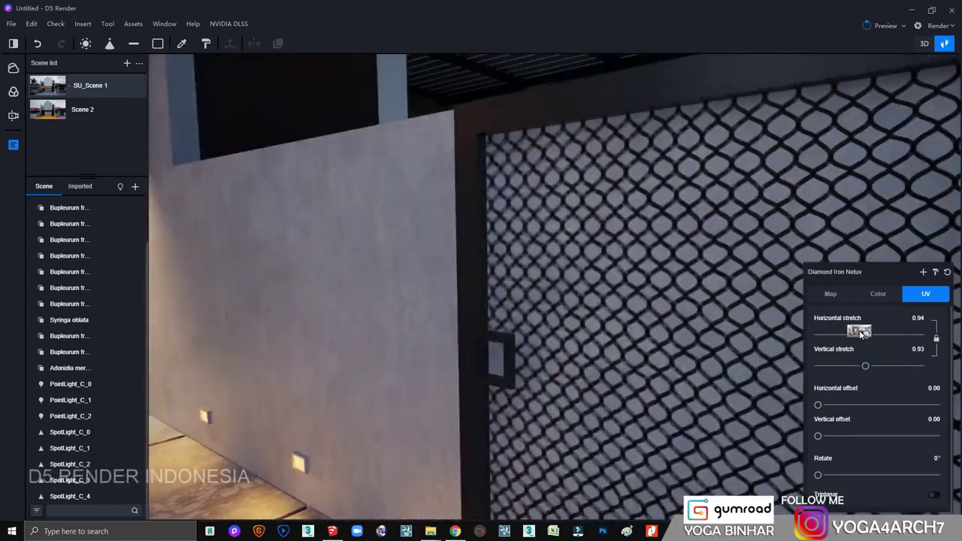
left_click_drag(866, 335, 870, 337)
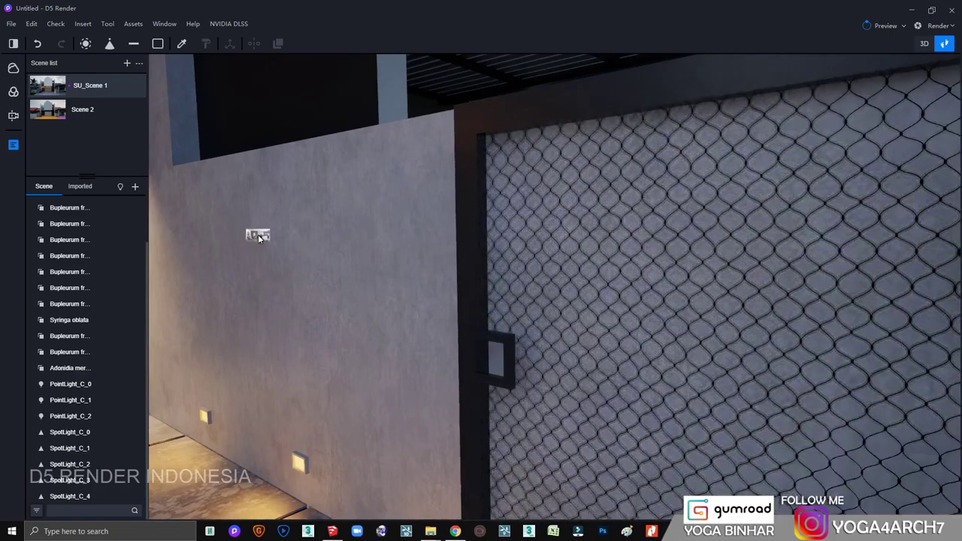
Return to SU_Scene 1 and apply the diamond mesh material to the gate panels.
left_click(60, 89)
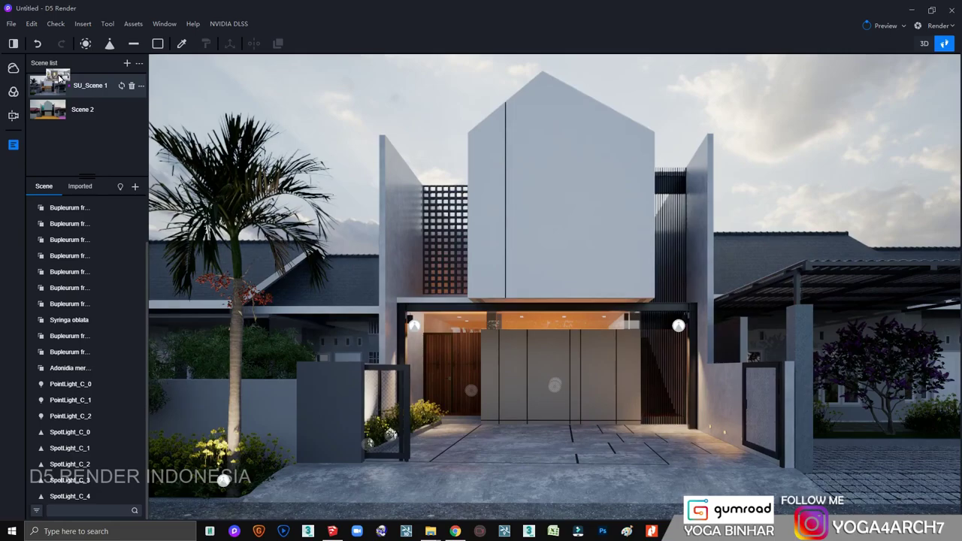
left_click(766, 406)
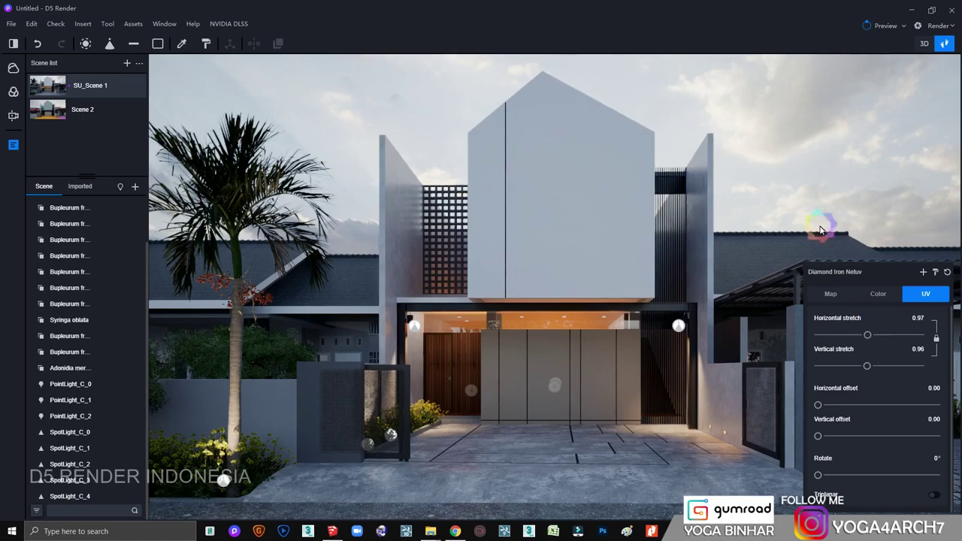
left_click(781, 164)
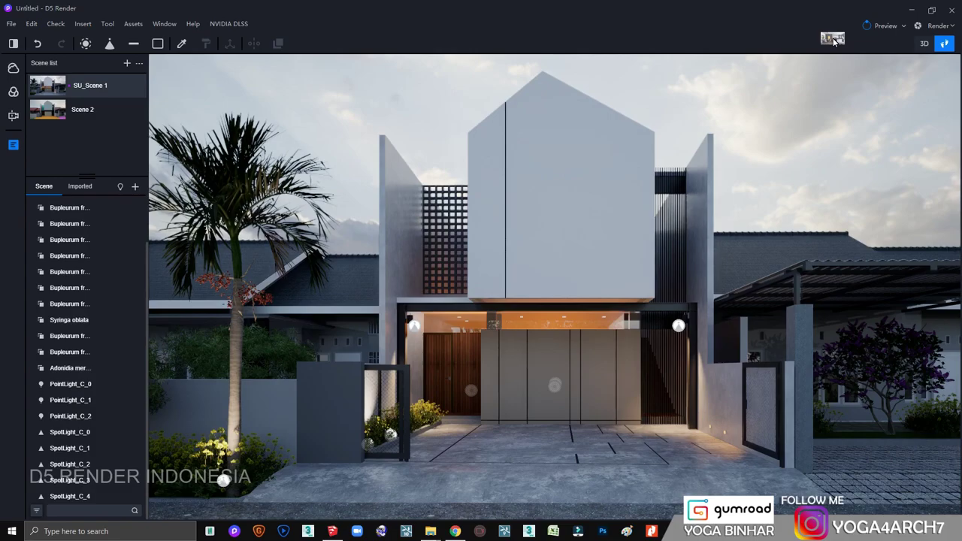
Copy a front-garden spotlight to the base of the purple flowering tree by the carport.
left_click(222, 485)
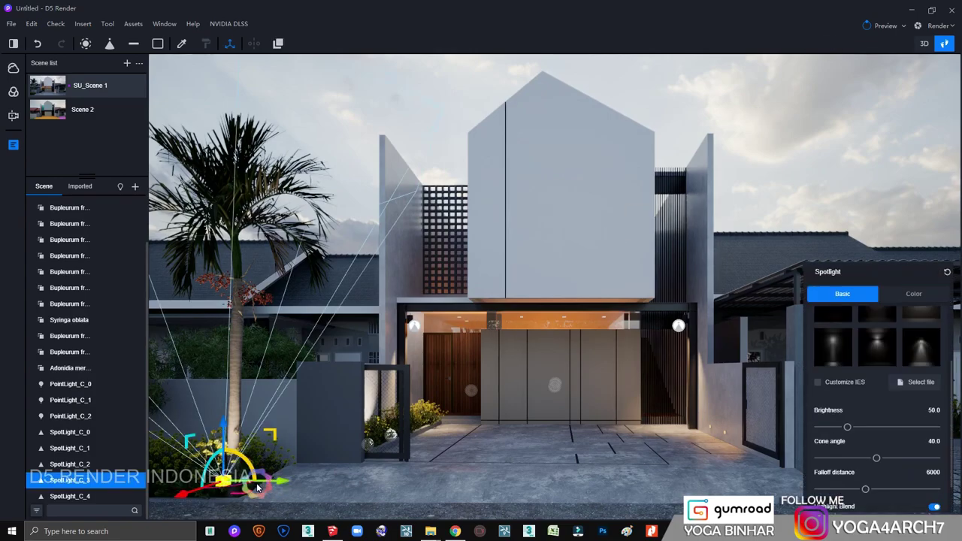
mouse_move(281, 487)
left_mouse_down("alt")
mouse_move(718, 427)
mouse_move(654, 402)
left_mouse_up("alt")
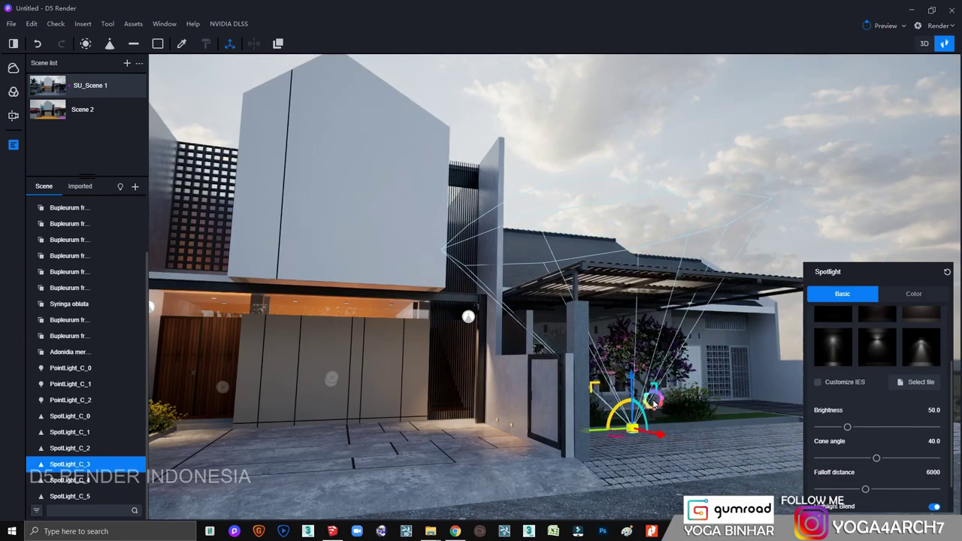
scroll(600, 441, "up", 3)
scroll(586, 444, "up", 3)
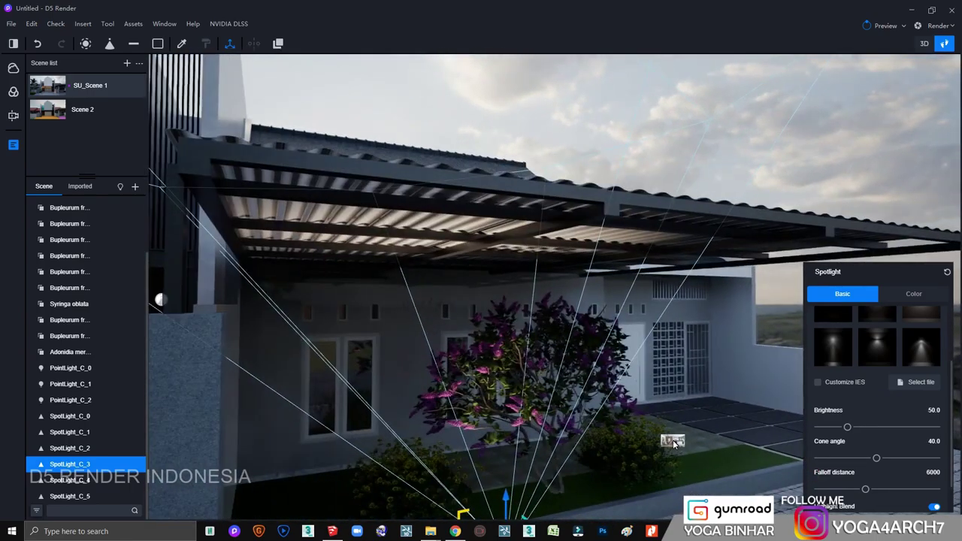
left_click_drag(552, 384, 572, 414)
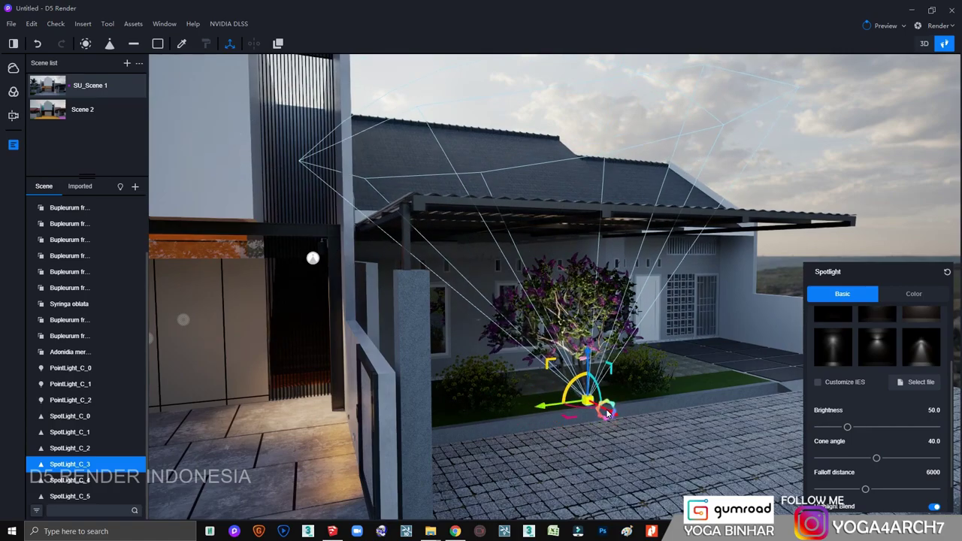
left_click(537, 407)
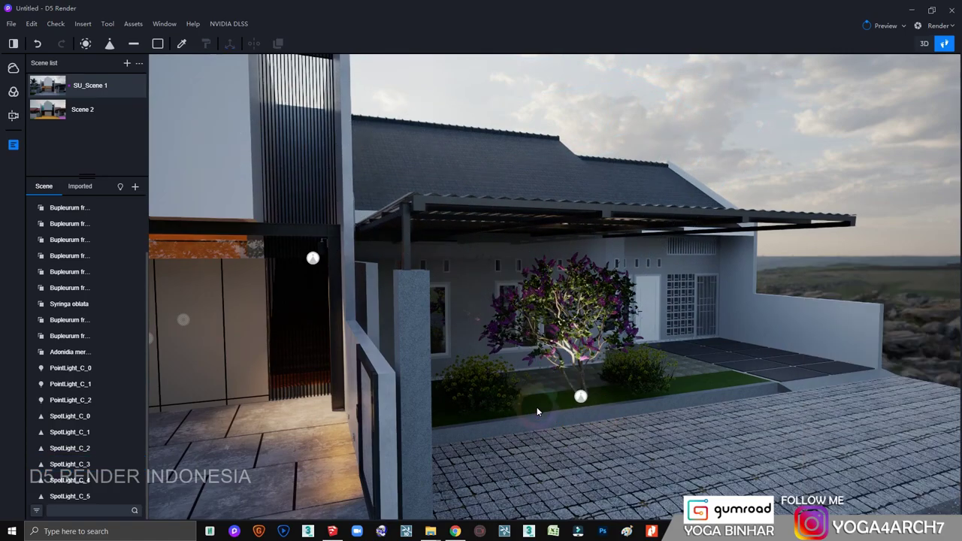
left_click(55, 90)
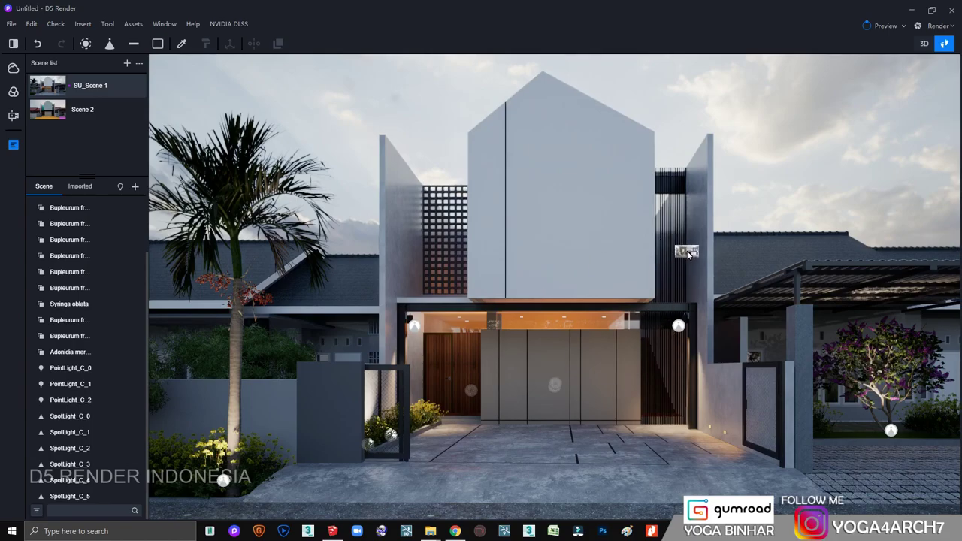
Copy another spotlight to the planting along the front paving edge, back in the facade view.
left_click(897, 440)
middle_click_drag(896, 440, 729, 376)
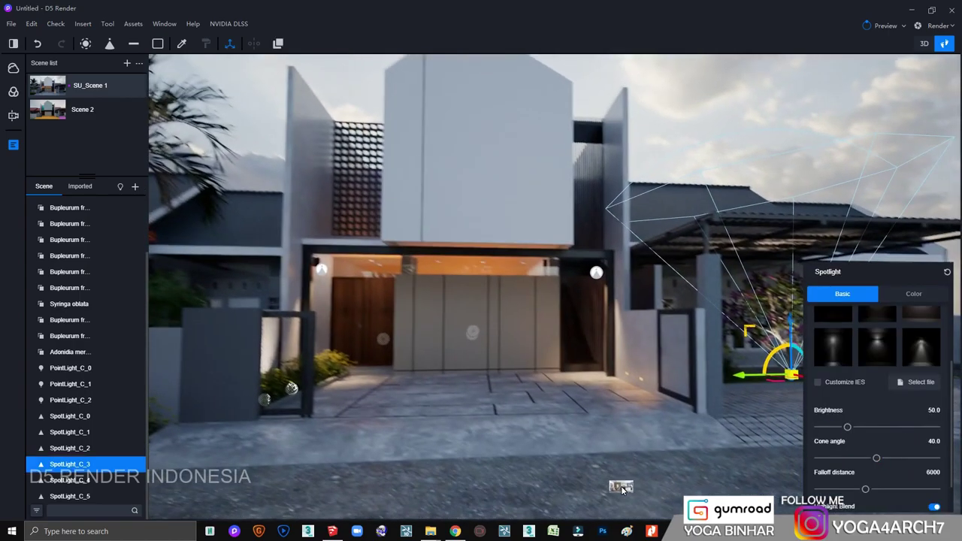
mouse_move(729, 376)
left_mouse_down()
mouse_move(517, 487)
mouse_move(766, 406)
left_mouse_up()
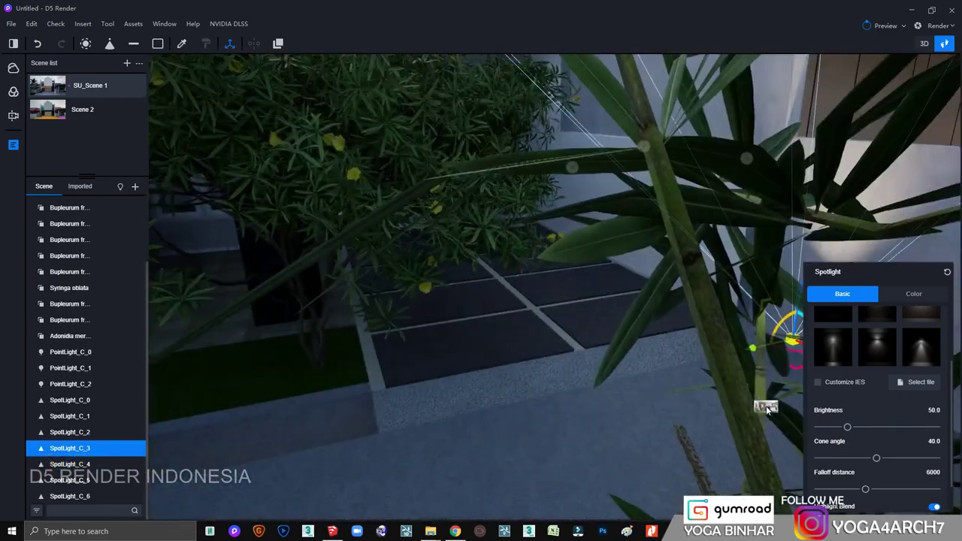
mouse_move(755, 352)
left_mouse_down()
mouse_move(423, 381)
mouse_move(330, 406)
mouse_move(377, 449)
left_mouse_up()
left_click(62, 91)
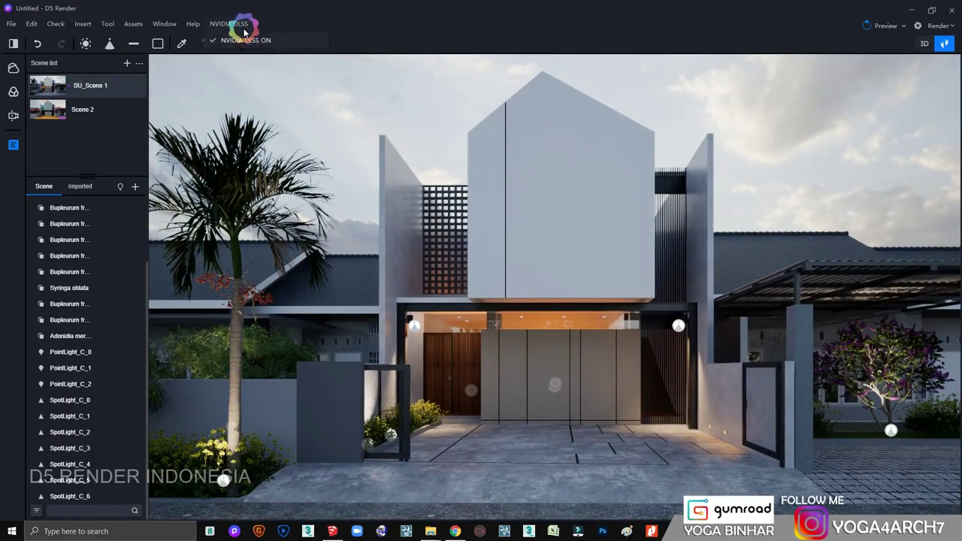
left_click(345, 128)
scroll(589, 204, "up", 3)
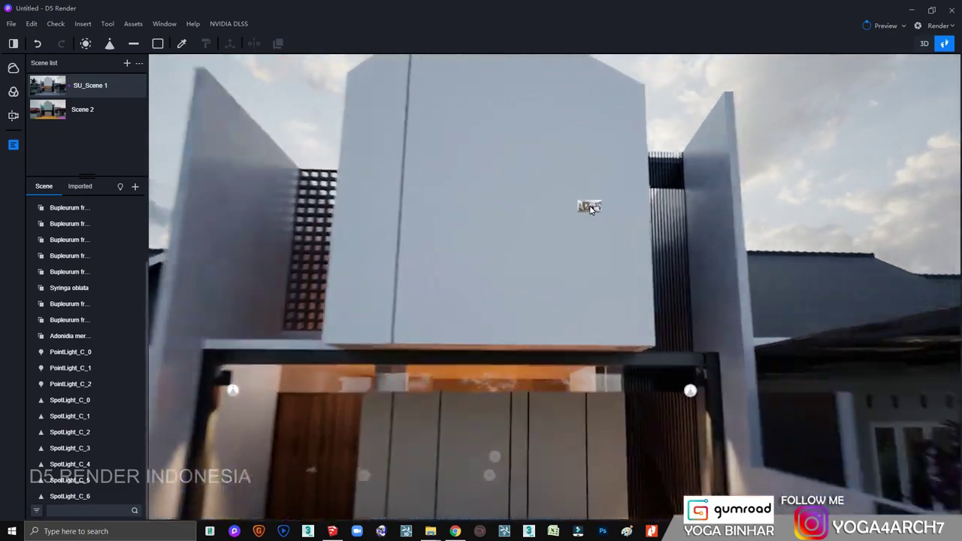
scroll(579, 161, "up", 3)
scroll(602, 178, "up", 3)
scroll(581, 112, "up", 3)
Place a new spotlight in the stairwell and set its brightness to 60.
left_click(110, 43)
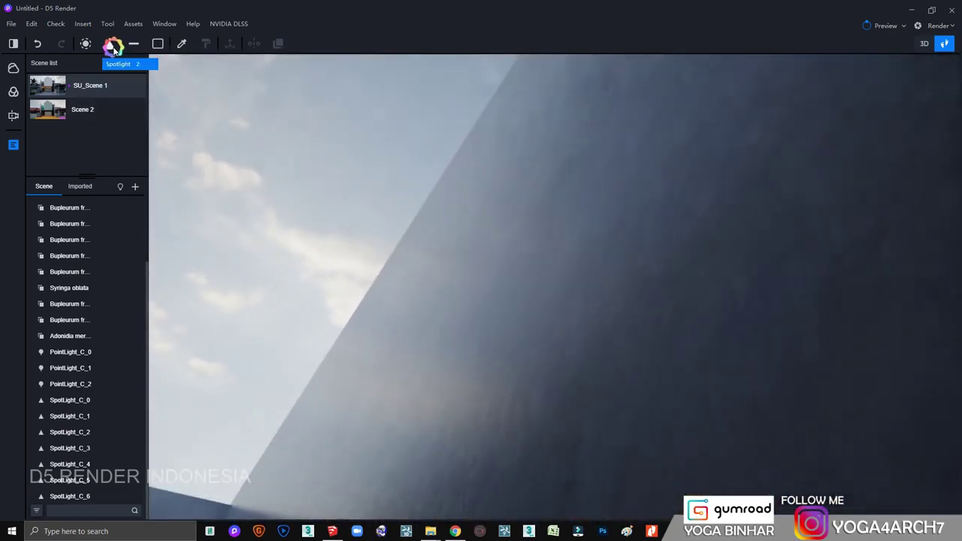
left_click(128, 64)
left_click(501, 189)
right_click_drag(425, 379, 580, 299)
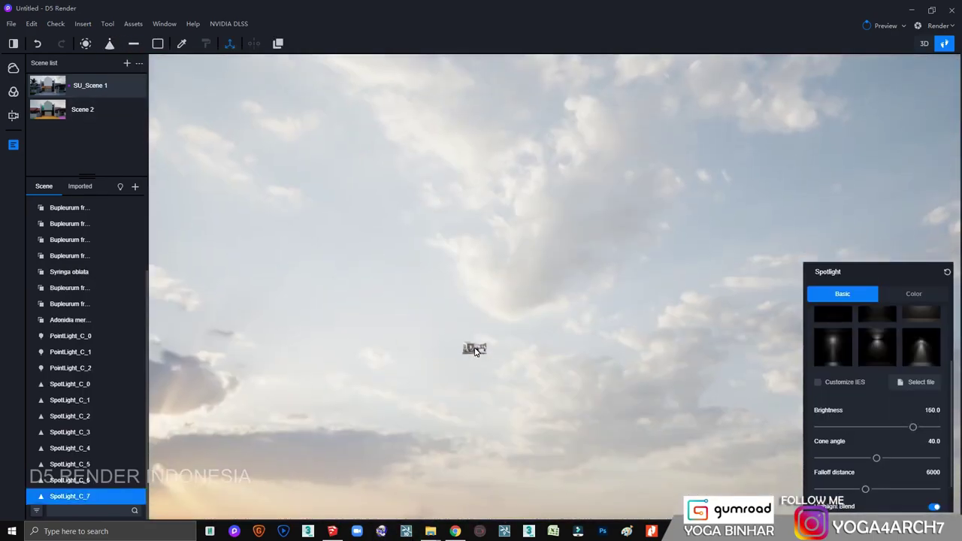
scroll(508, 416, "up", 3)
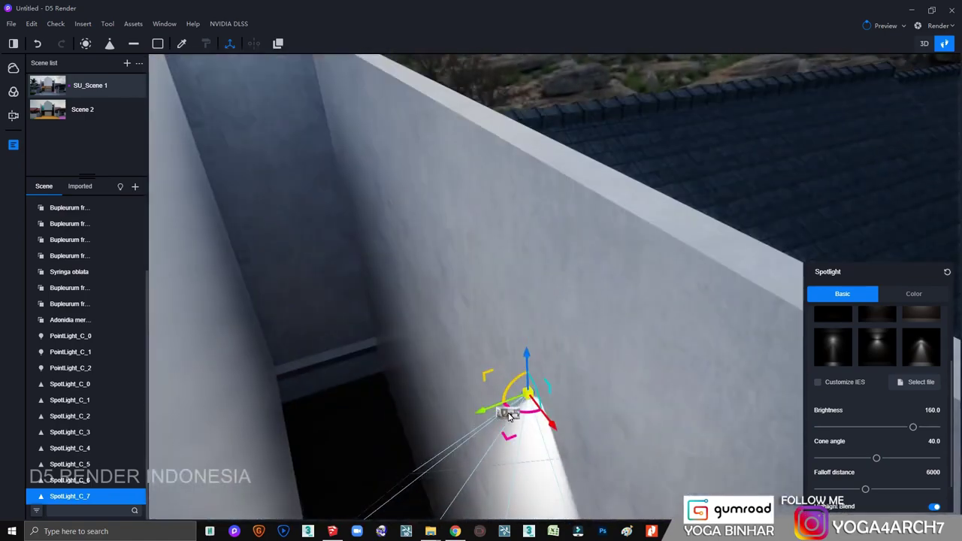
left_click(914, 294)
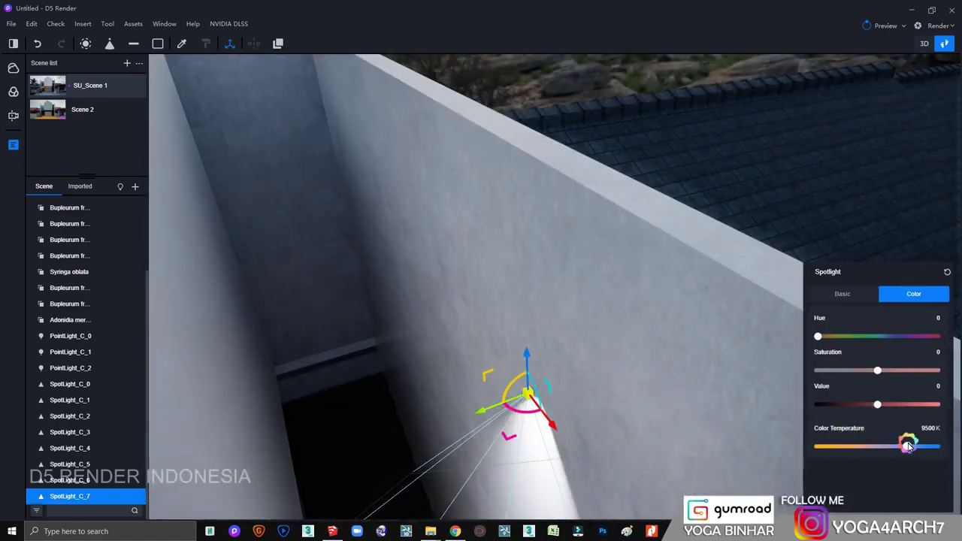
left_click(842, 294)
left_click(930, 410)
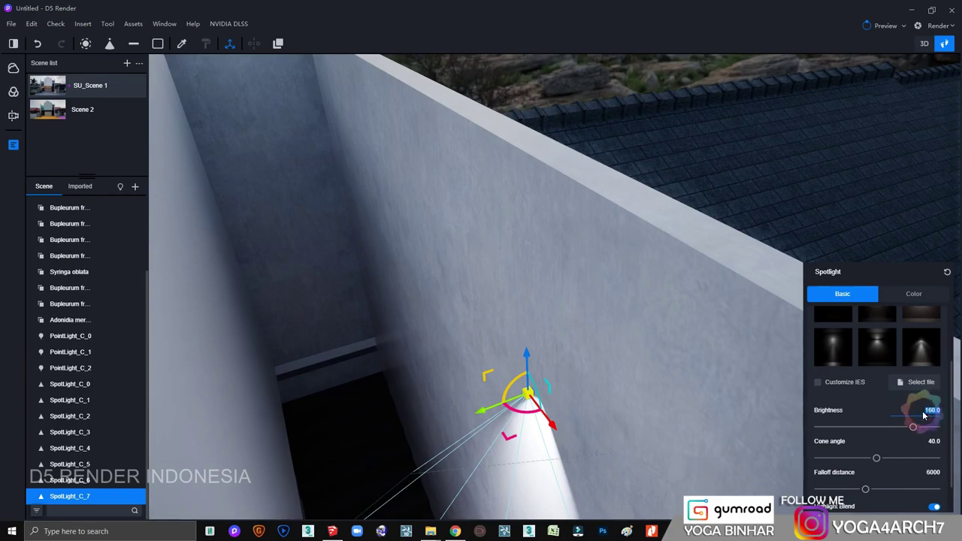
mouse_move(549, 331)
middle_mouse_down()
mouse_move(557, 327)
mouse_move(348, 165)
middle_mouse_up()
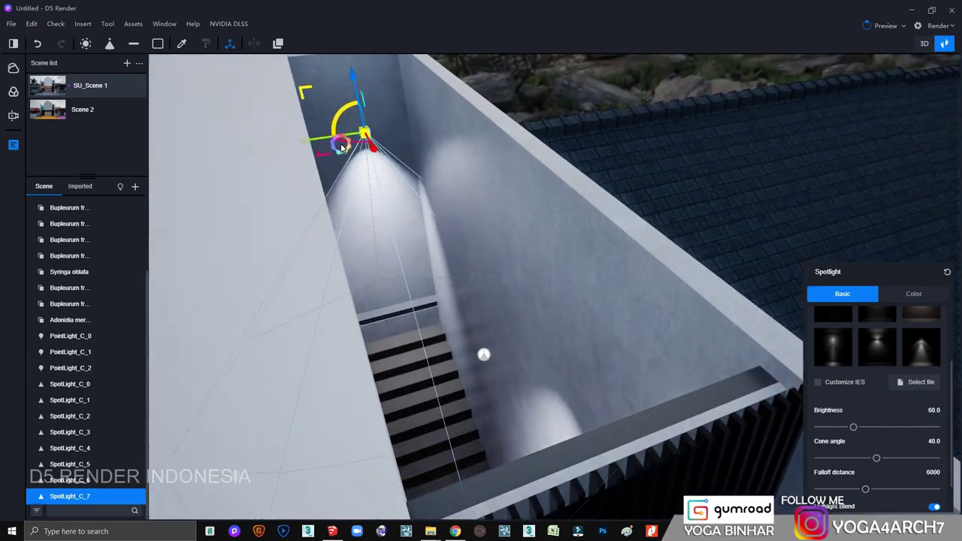
Duplicate the stairwell spotlight and warm its colour temperature to 3900 K.
key("ctrl+c")
key("ctrl+v")
left_click(913, 294)
left_click(912, 448)
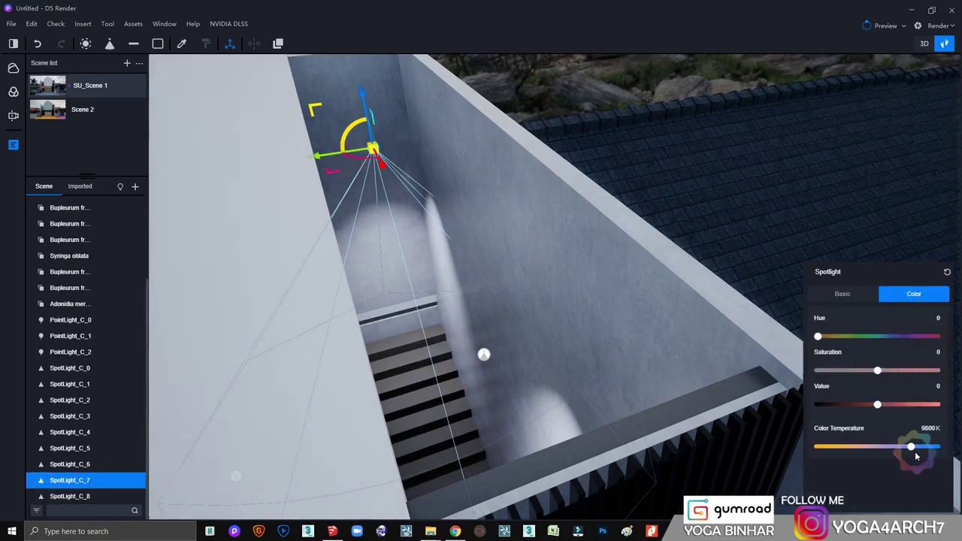
left_click_drag(845, 448, 843, 448)
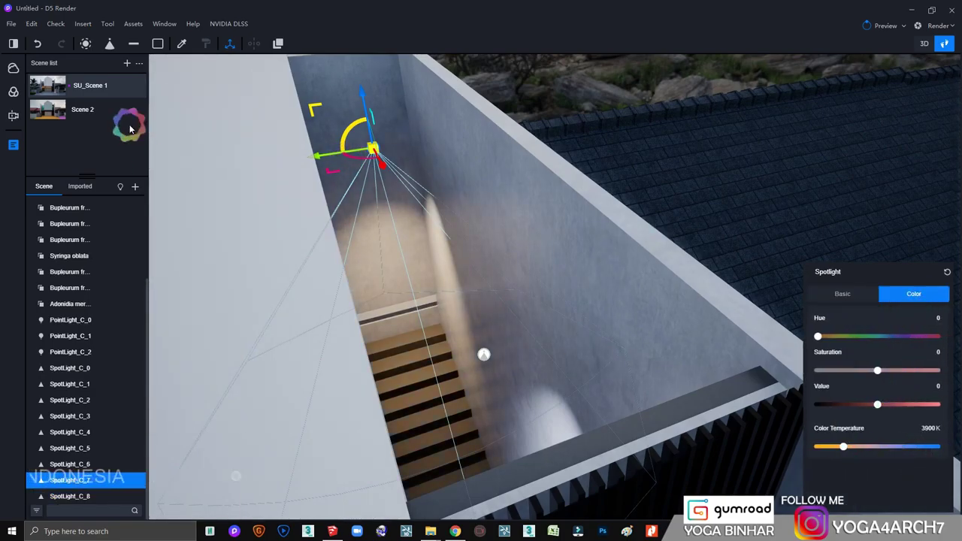
left_click(49, 87)
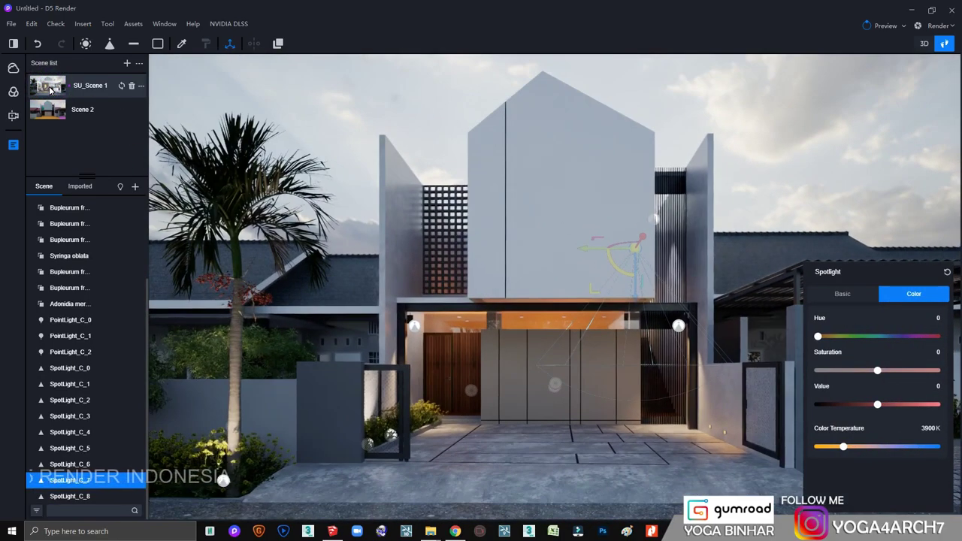
left_click_drag(50, 89, 793, 162)
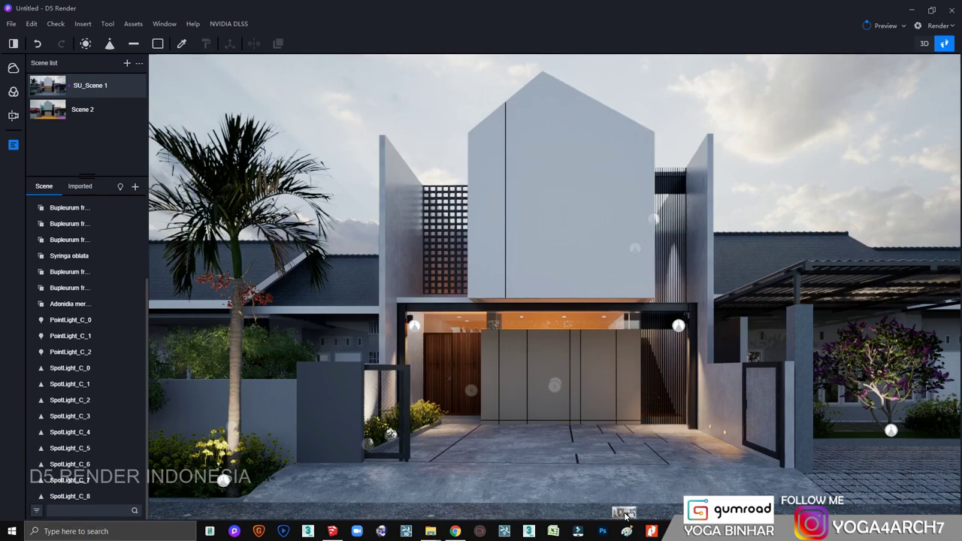
Drop the dry leaves model from My Assets onto the front paving and lower it to the ground.
left_click(133, 23)
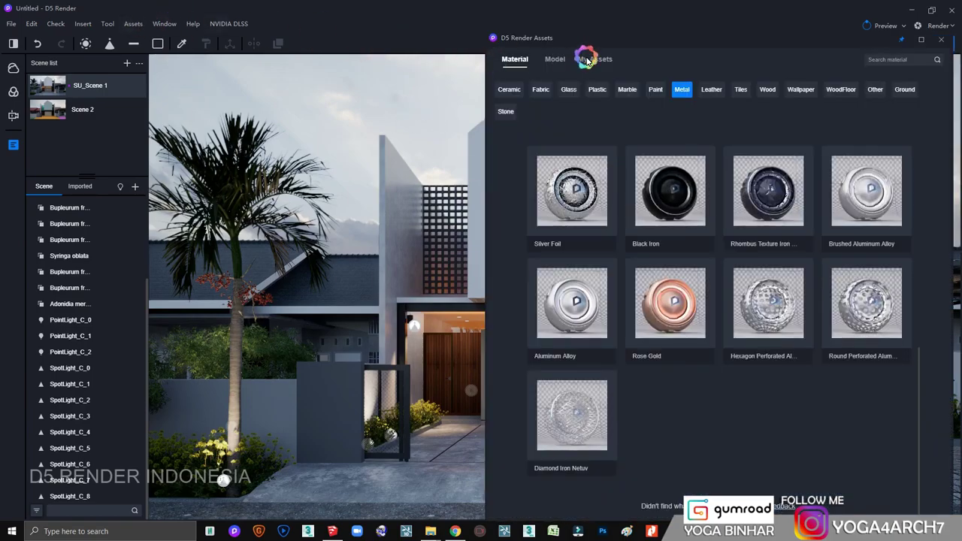
left_click(588, 60)
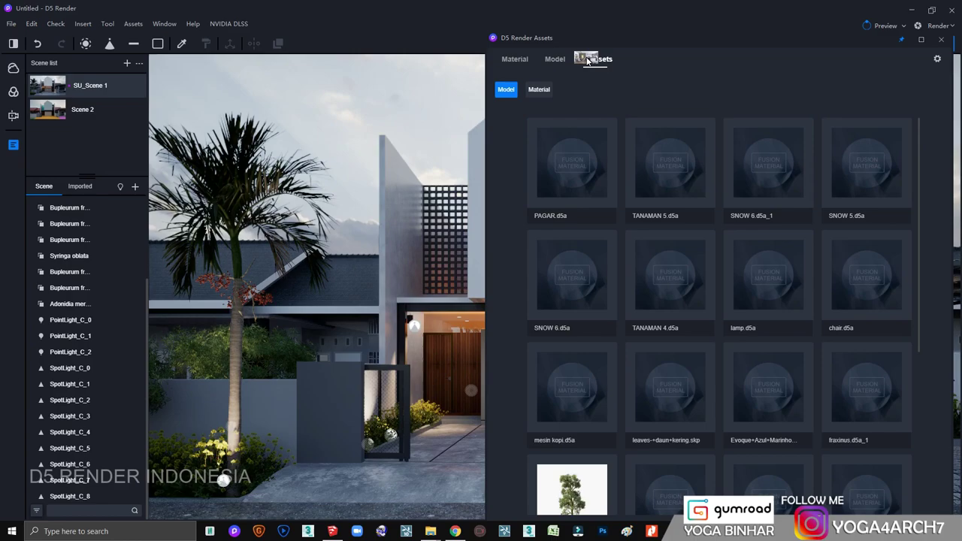
mouse_move(588, 60)
left_mouse_down()
mouse_move(376, 443)
mouse_move(431, 481)
mouse_move(433, 473)
left_mouse_up()
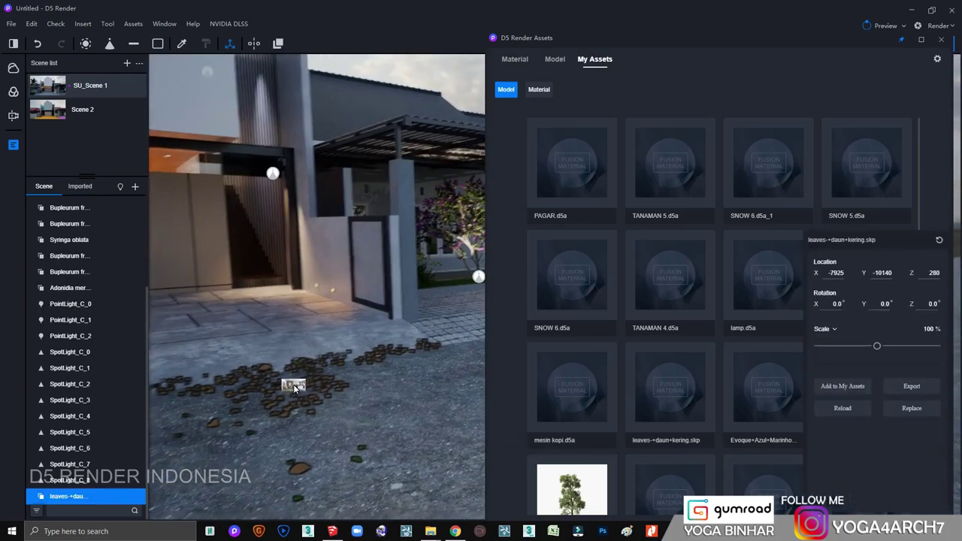
left_click_drag(250, 285, 257, 303)
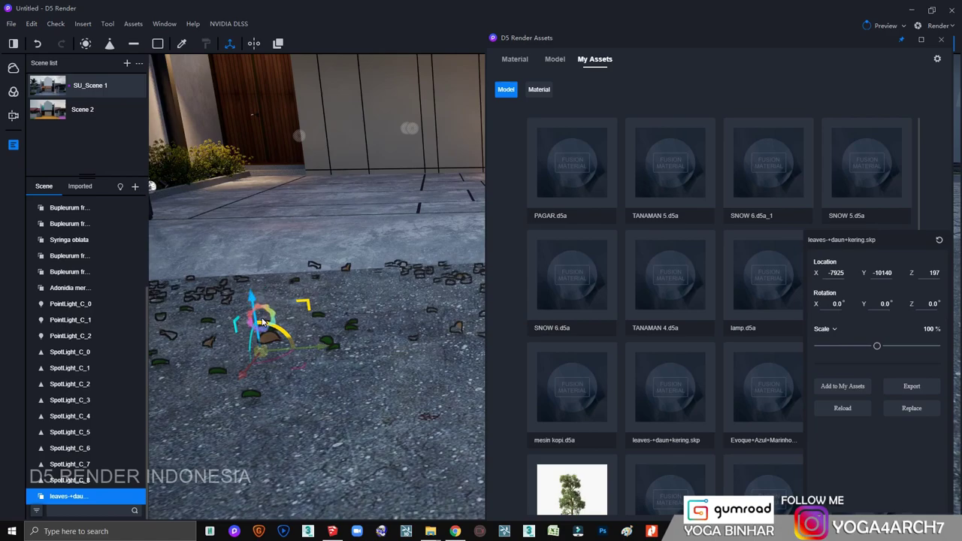
Bring in the white Evoque car and slide it along the road beside the carport.
mouse_move(571, 278)
left_mouse_down()
mouse_move(733, 404)
mouse_move(386, 344)
left_mouse_up()
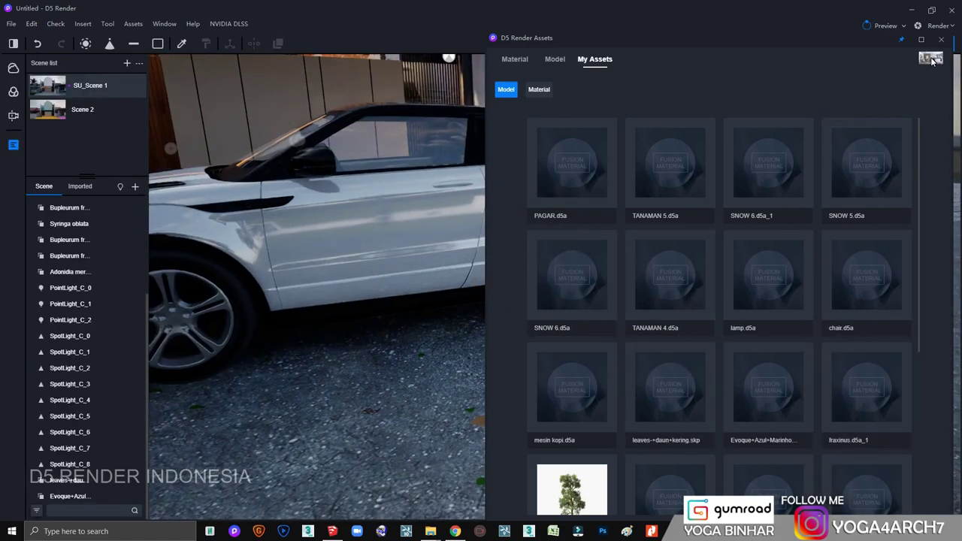
mouse_move(932, 60)
left_mouse_down()
mouse_move(647, 460)
mouse_move(745, 404)
left_mouse_up()
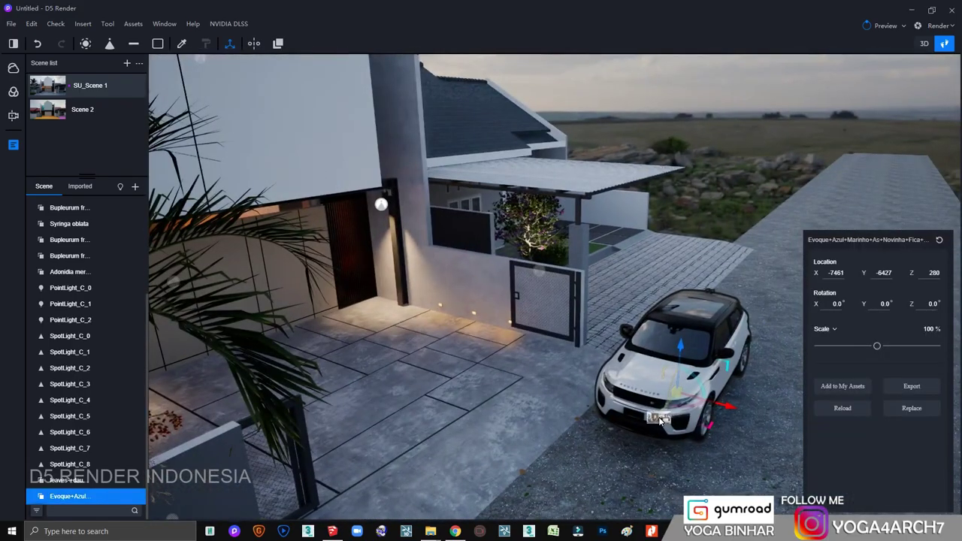
left_click_drag(736, 343, 745, 385)
left_click(46, 85)
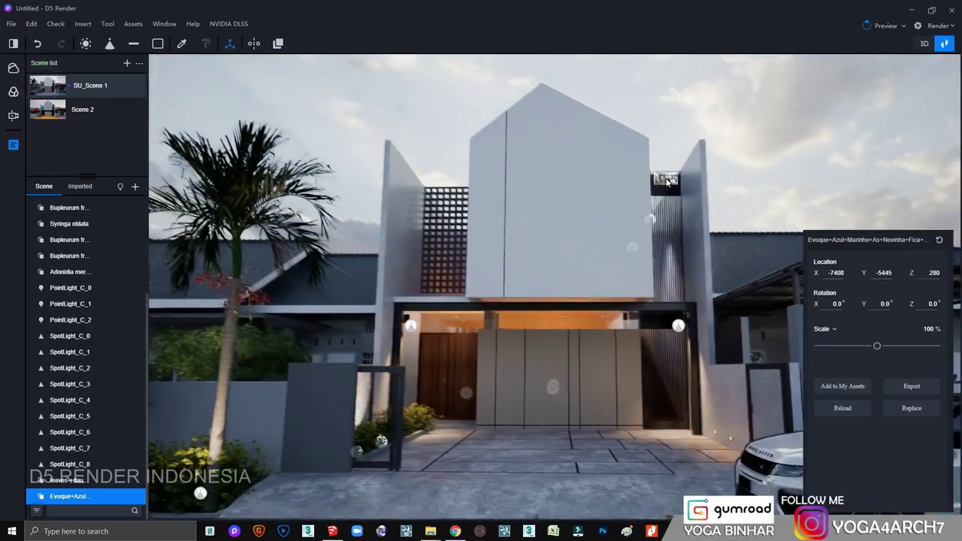
left_click(796, 159)
left_click(797, 493)
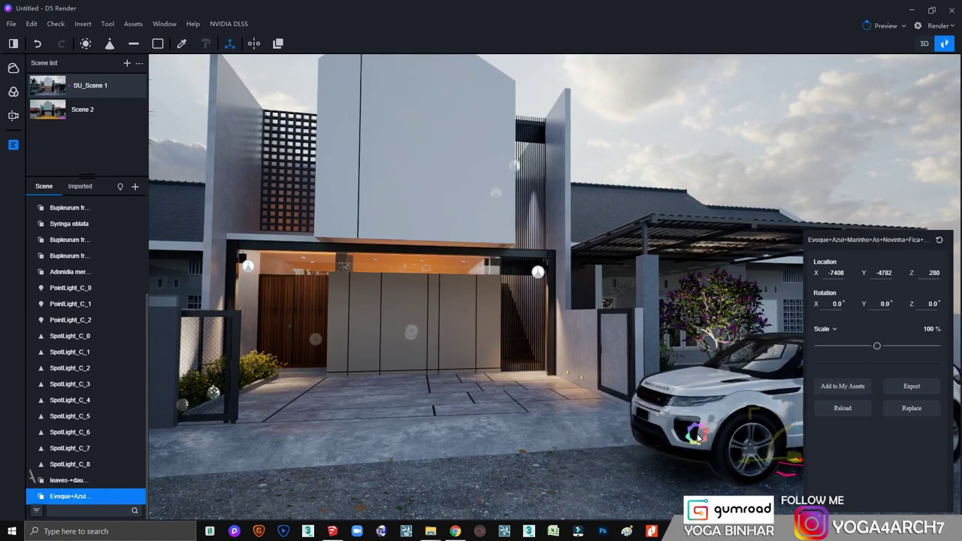
left_click(181, 43)
left_click(895, 431)
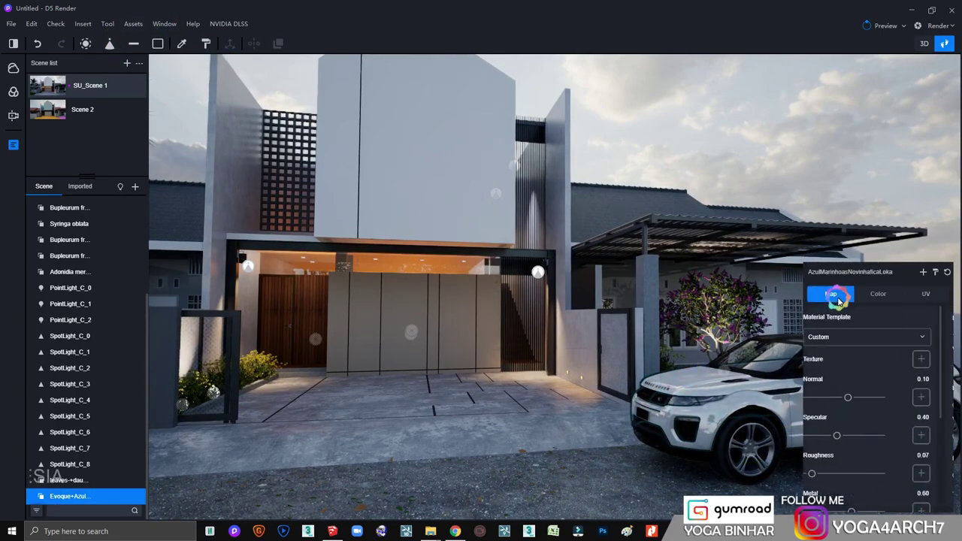
scroll(849, 466, "down", 2)
left_click(861, 481)
left_click_drag(861, 481, 829, 481)
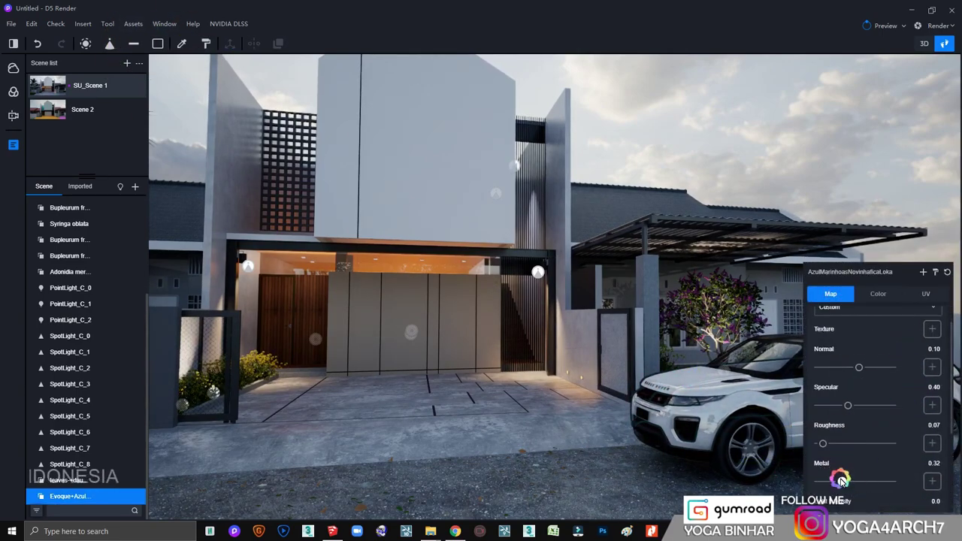
left_click(743, 171)
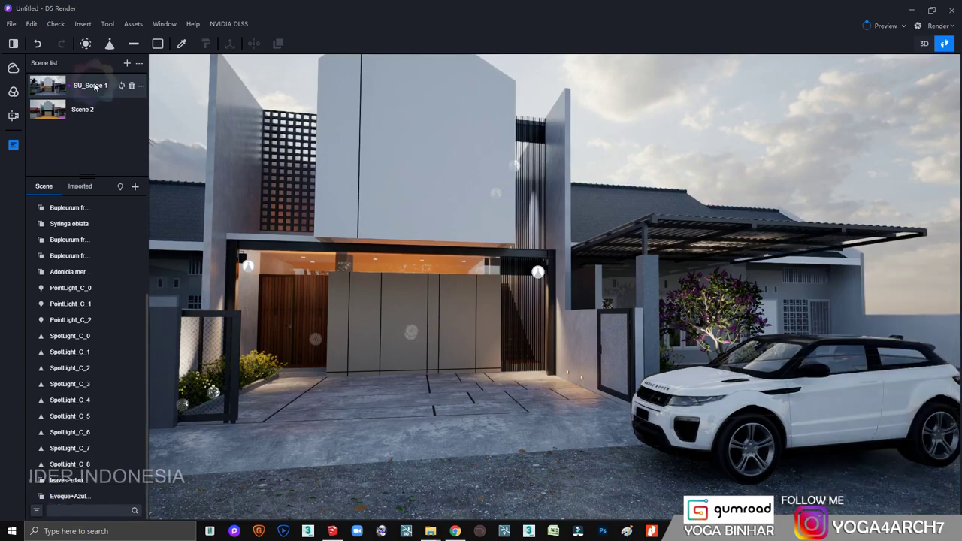
left_click(49, 84)
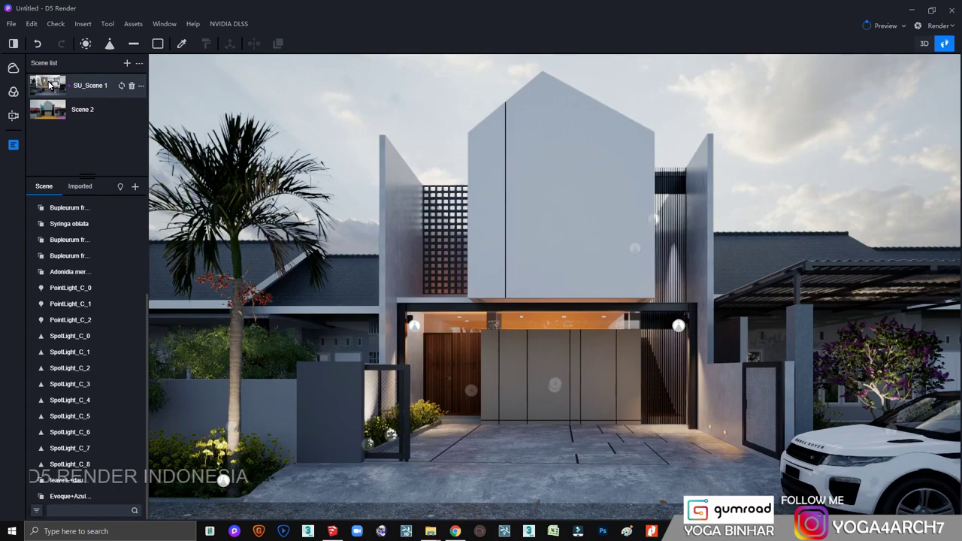
left_click_drag(49, 85, 108, 82)
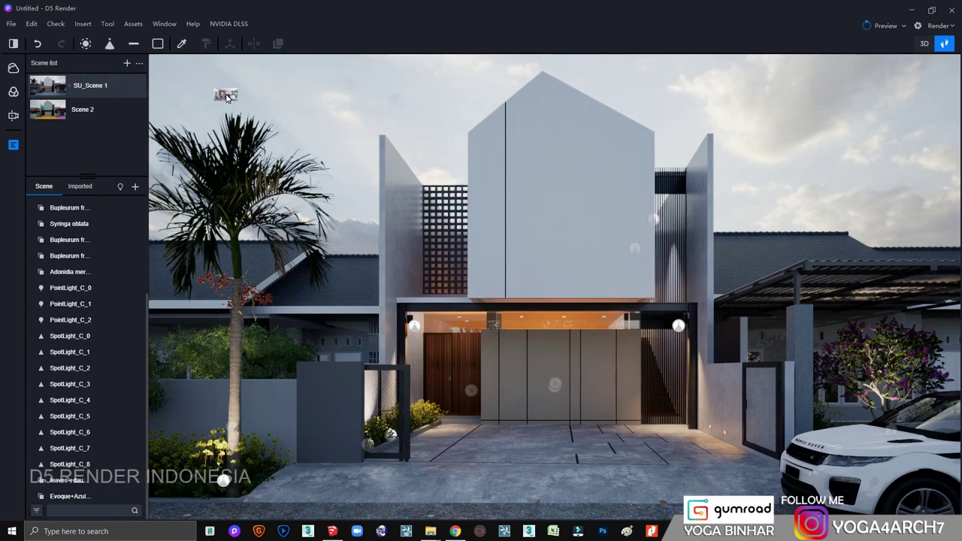
Lighten the neighbouring roof material's colour value to about 61 and beyond.
left_click_drag(224, 96, 200, 52)
left_click(769, 240)
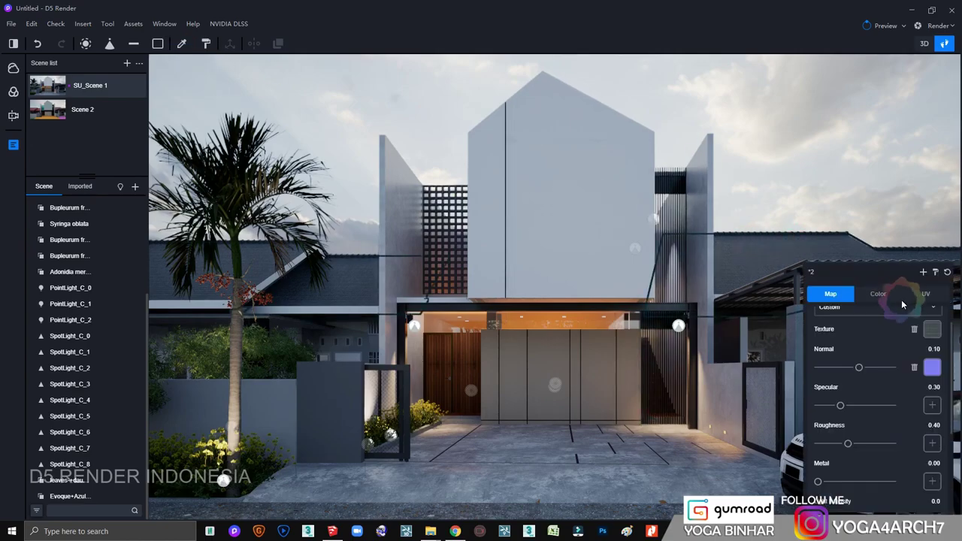
left_click(878, 293)
left_click_drag(835, 410, 855, 403)
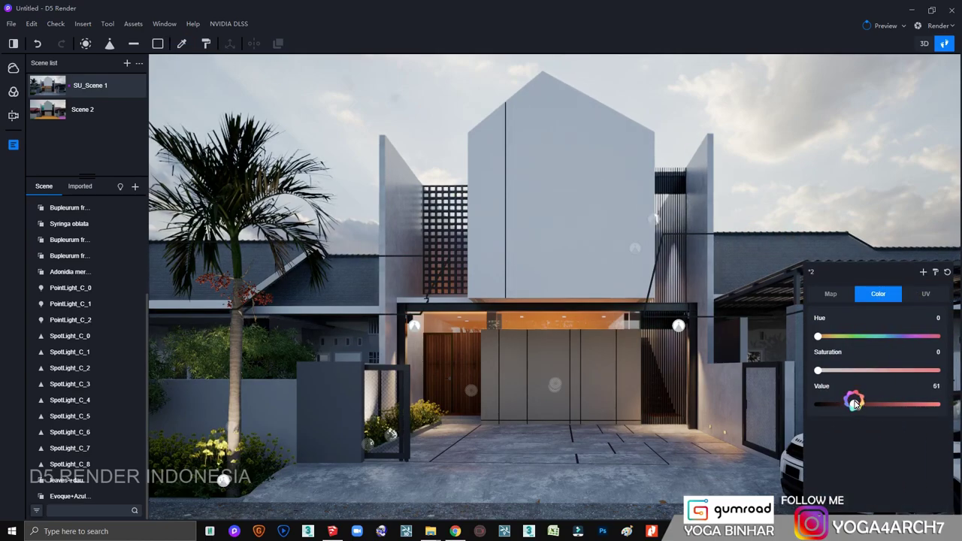
scroll(765, 313, "down", 5)
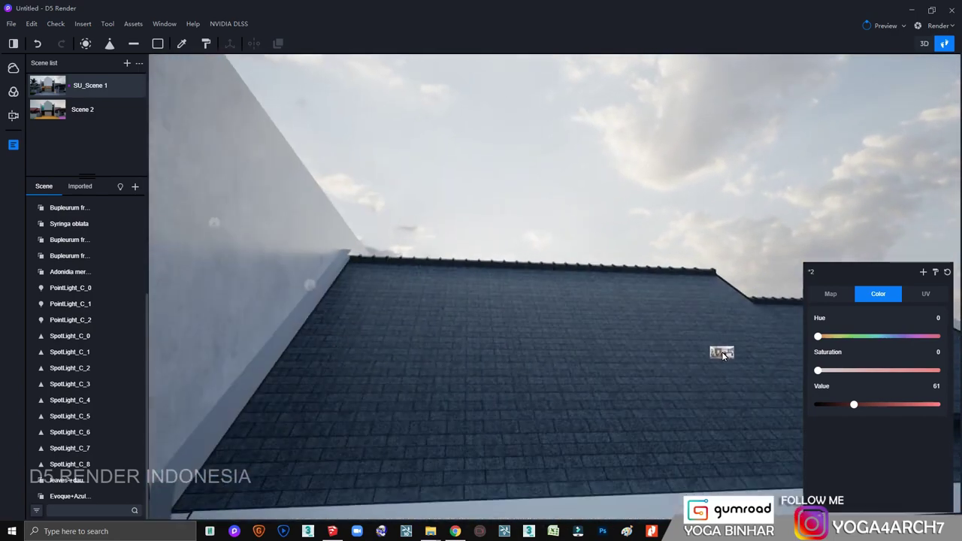
left_click_drag(848, 404, 866, 406)
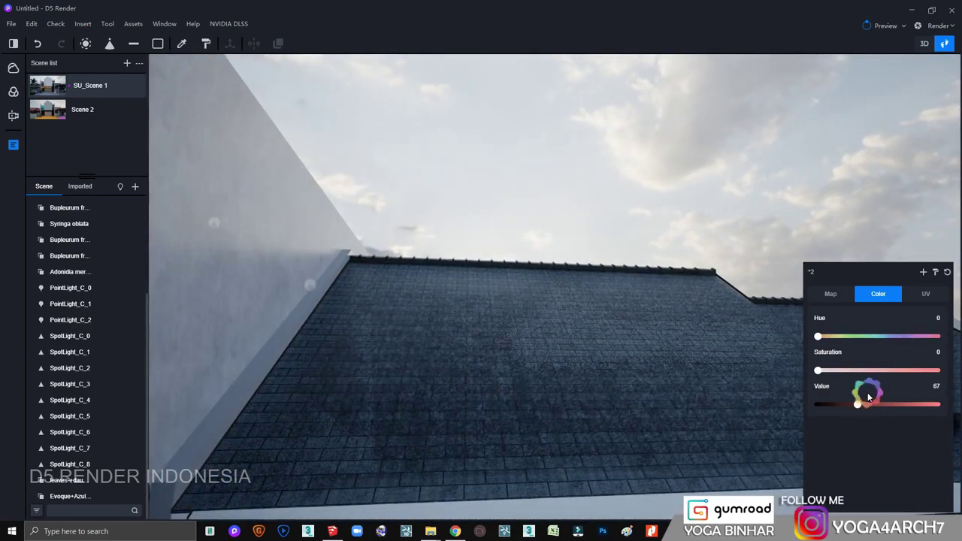
Set the roof material's roughness to 0.21 and specular to 0.18.
left_click(830, 294)
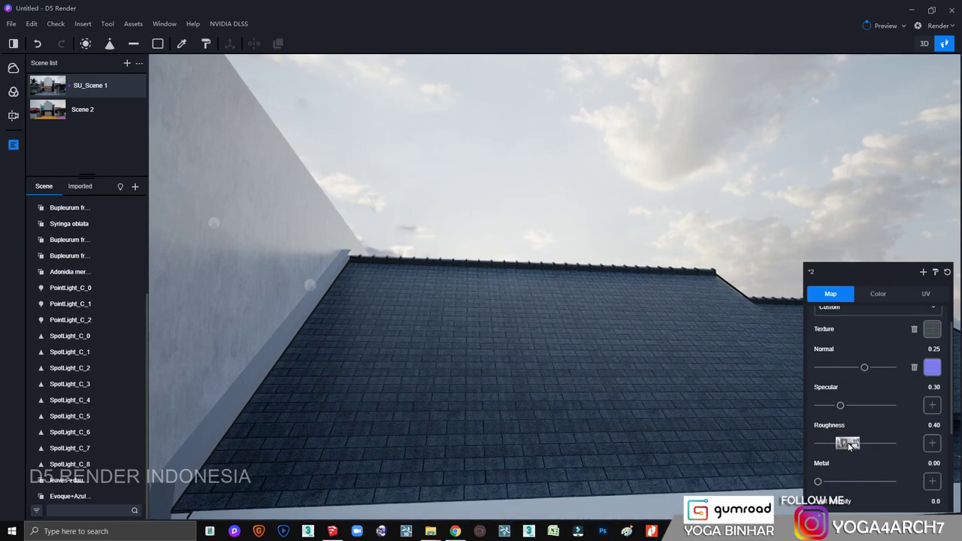
left_click_drag(850, 443, 828, 444)
left_click(50, 89)
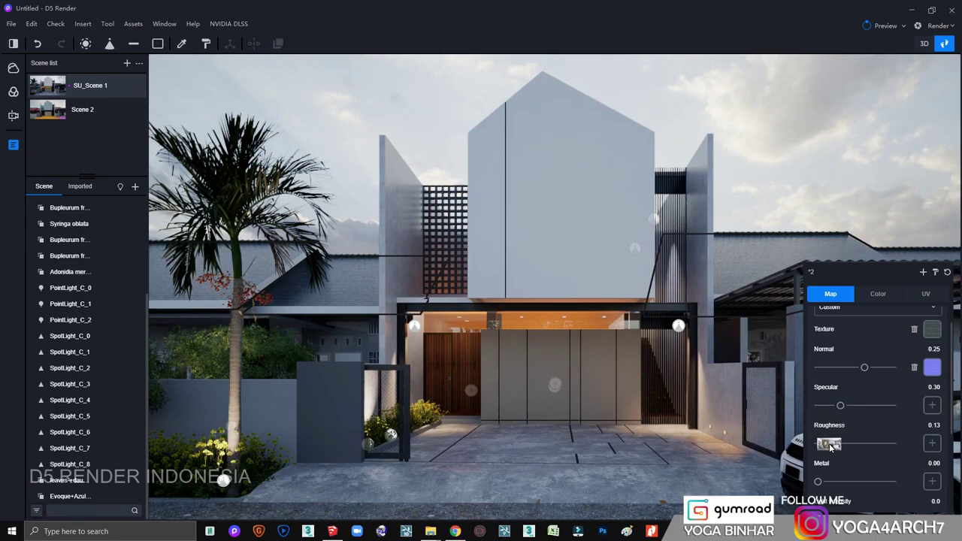
left_click_drag(831, 446, 834, 443)
left_click_drag(841, 405, 827, 405)
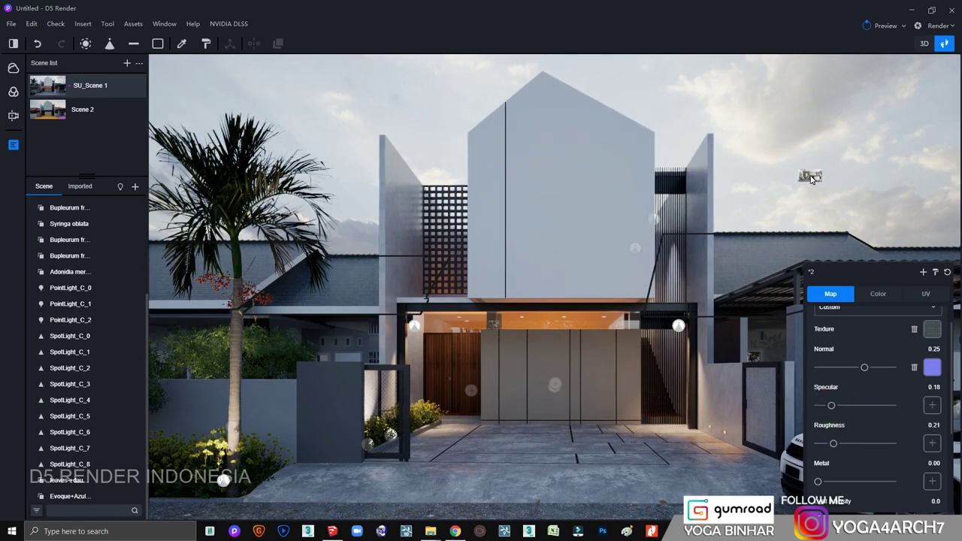
key("Escape")
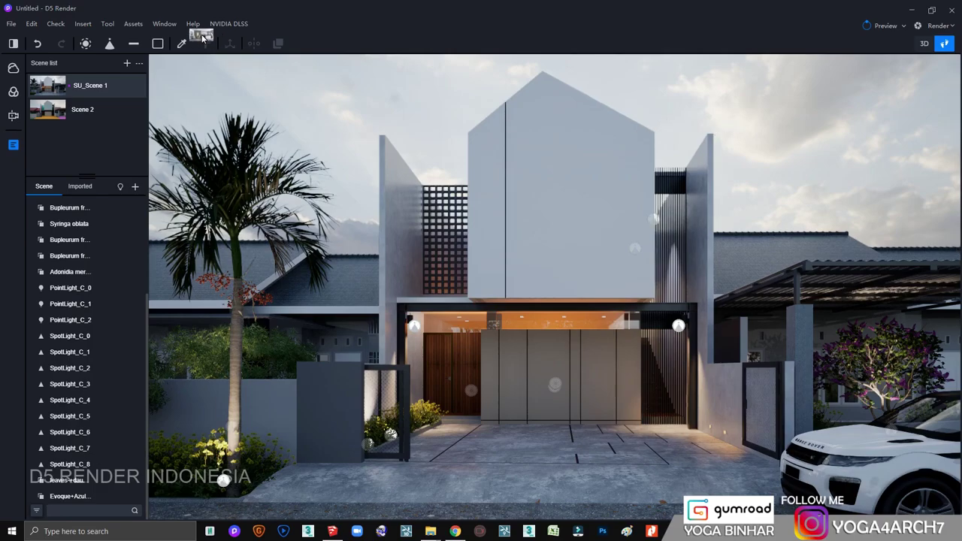
Raise the garage door material's Metal value to 0.35.
left_click(524, 434)
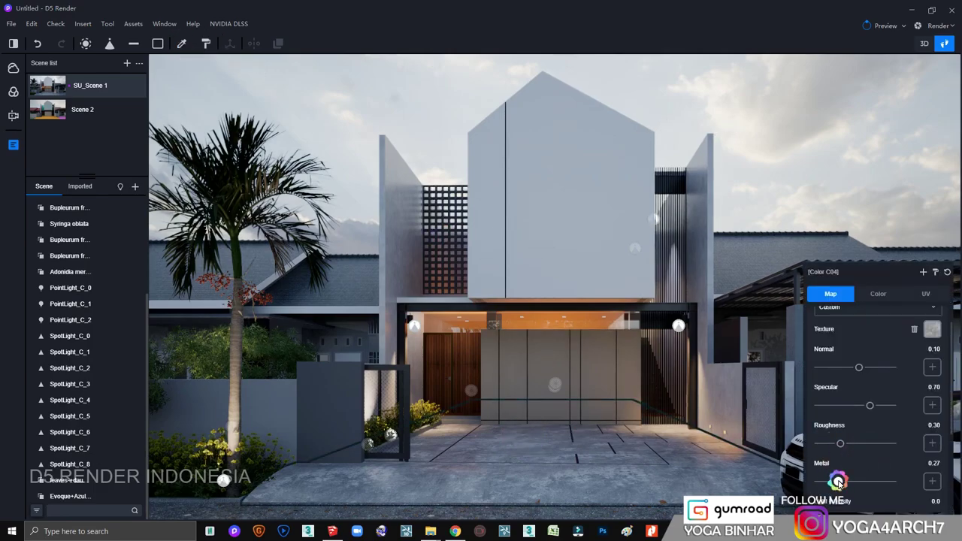
left_click_drag(838, 481, 844, 481)
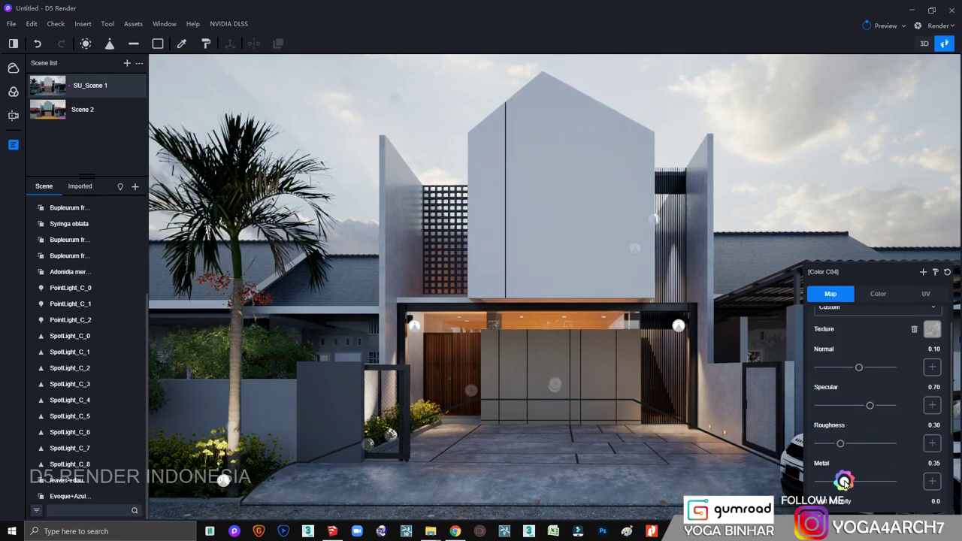
left_click(766, 160)
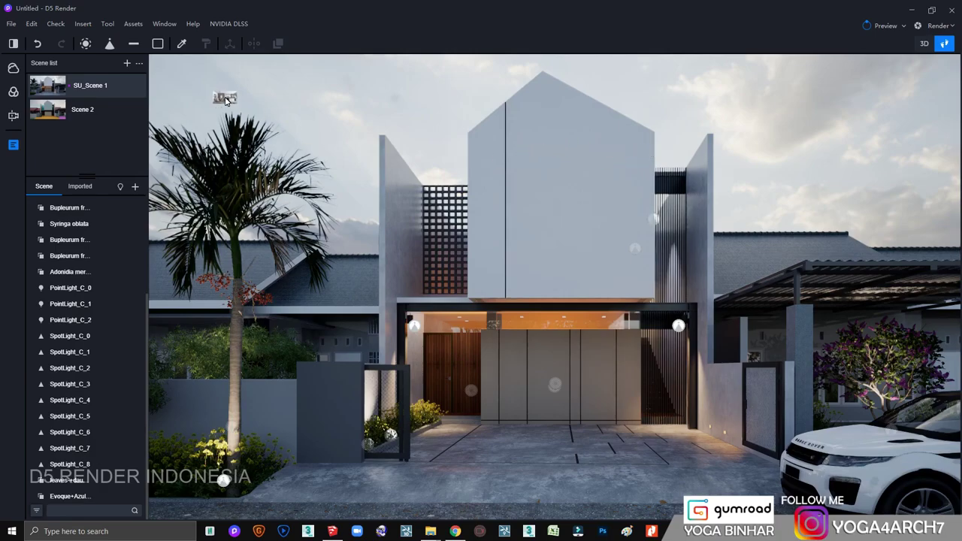
Darken the Wood Cherry Original material to colour value 48 and restore the SU_Scene 1 view.
left_click(187, 45)
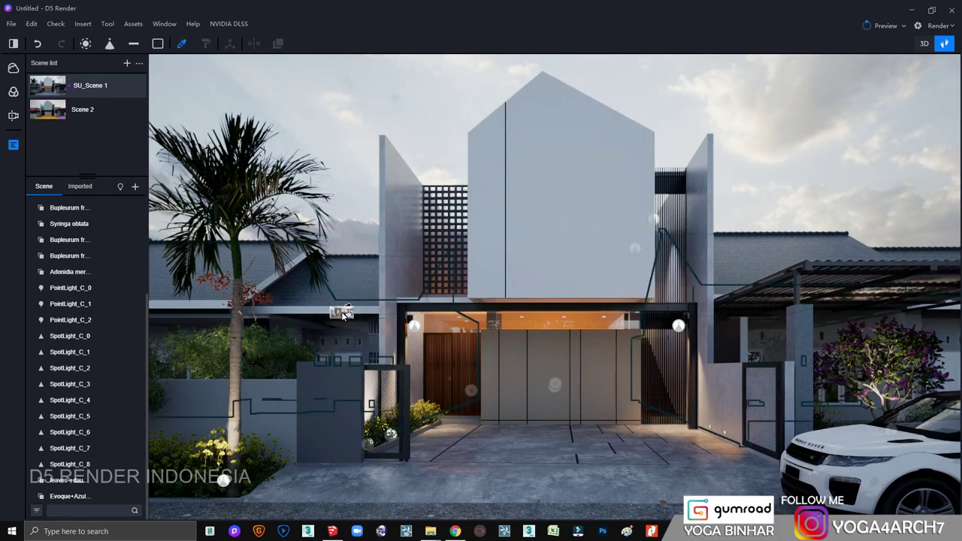
left_click(342, 314)
left_click(878, 294)
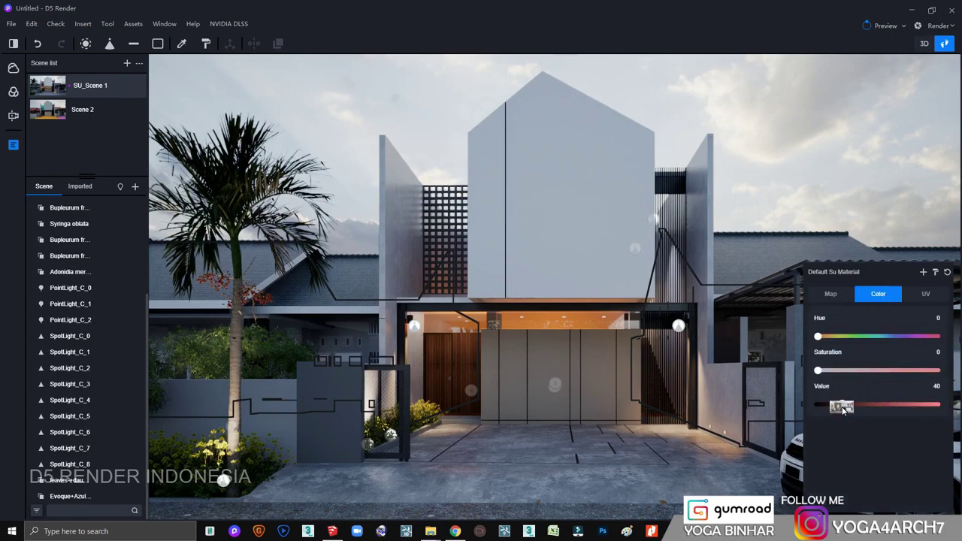
left_click(181, 44)
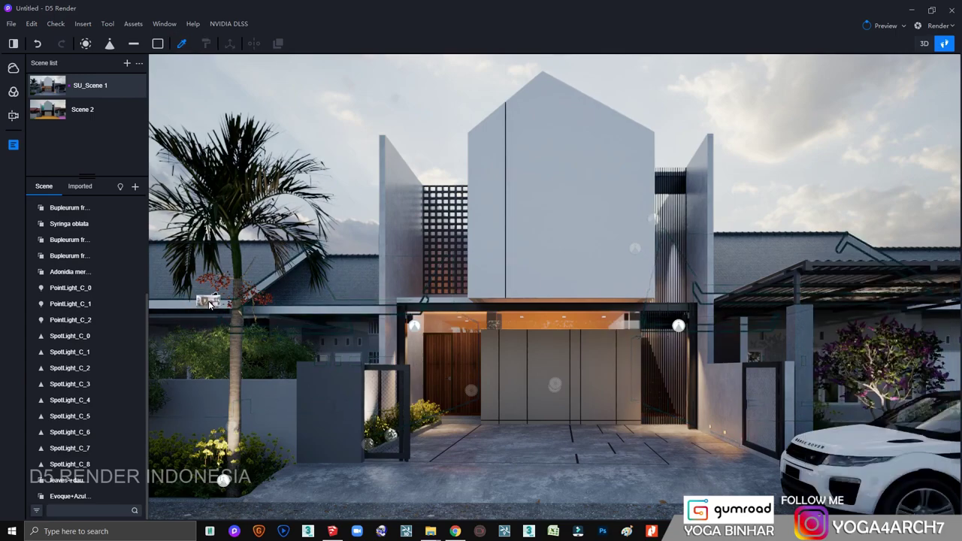
left_click(209, 303)
left_click_drag(879, 406, 848, 408)
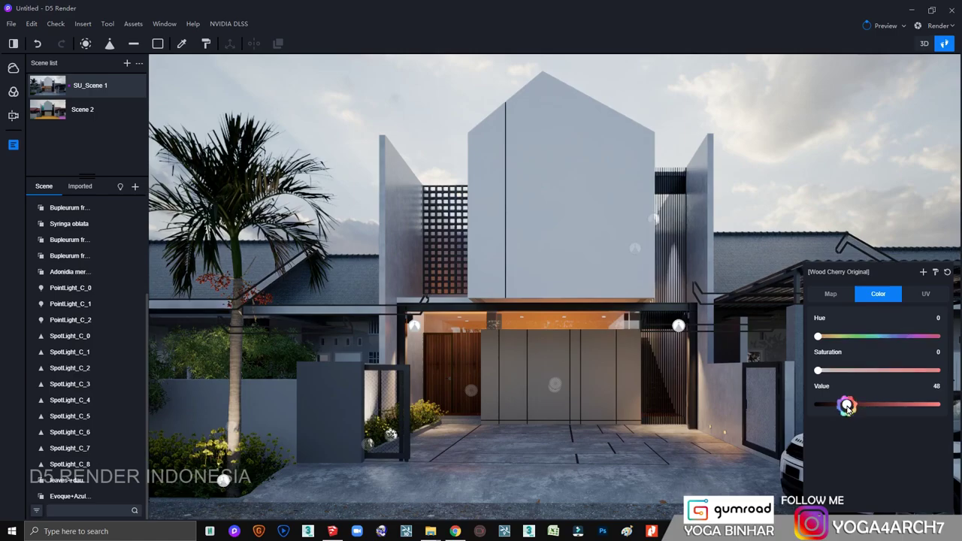
left_click(817, 201)
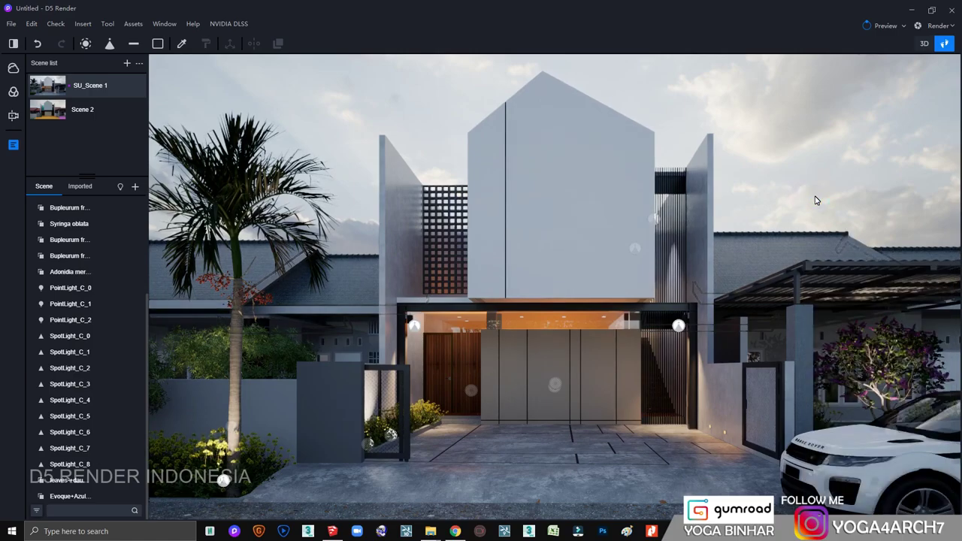
left_click(113, 86)
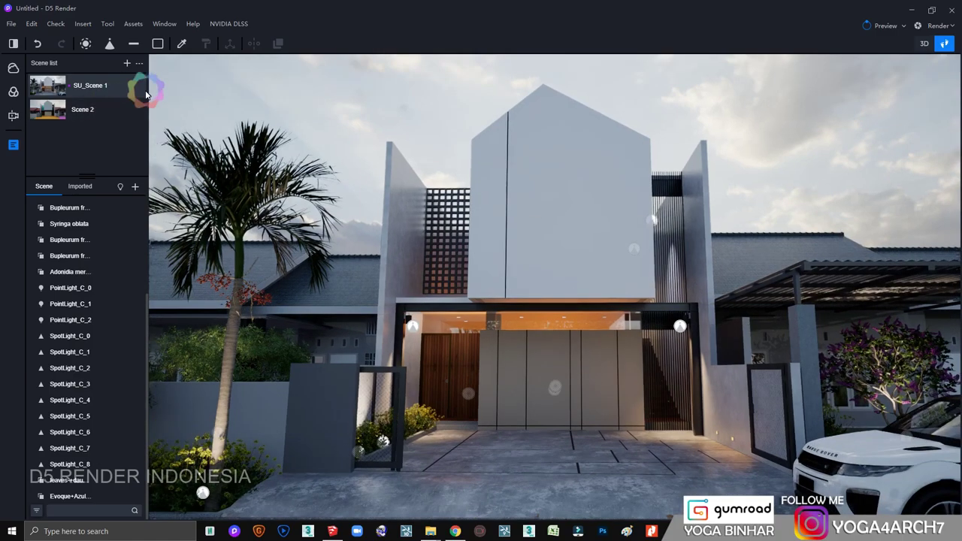
Expand the Volumetric Light settings and set fog density to 0.25.
left_click(14, 93)
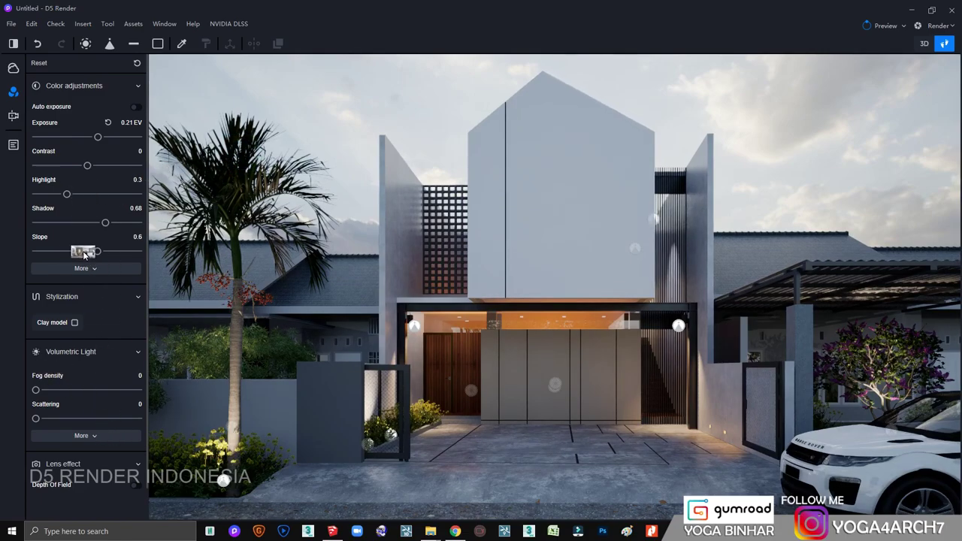
left_click(93, 437)
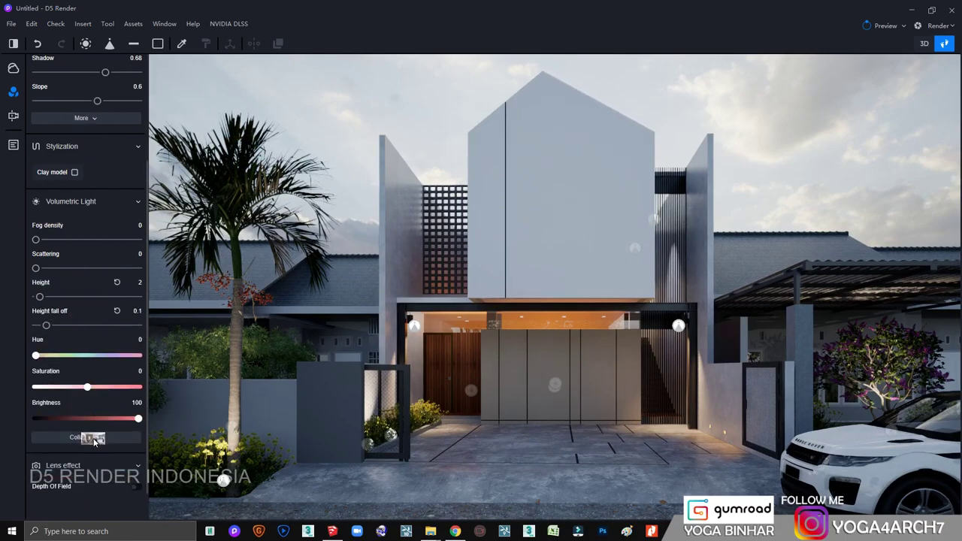
scroll(94, 441, "down", 1)
scroll(96, 396, "up", 3)
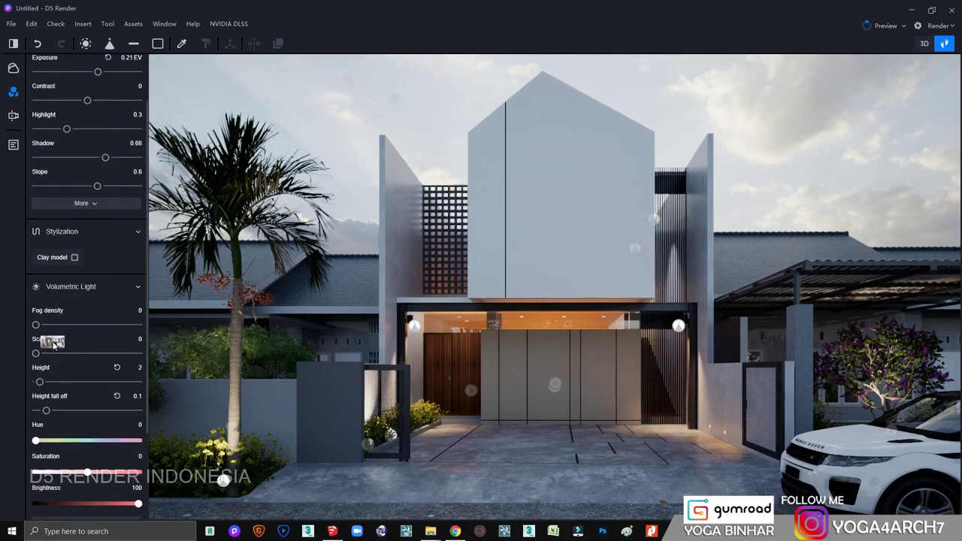
left_click_drag(36, 326, 40, 328)
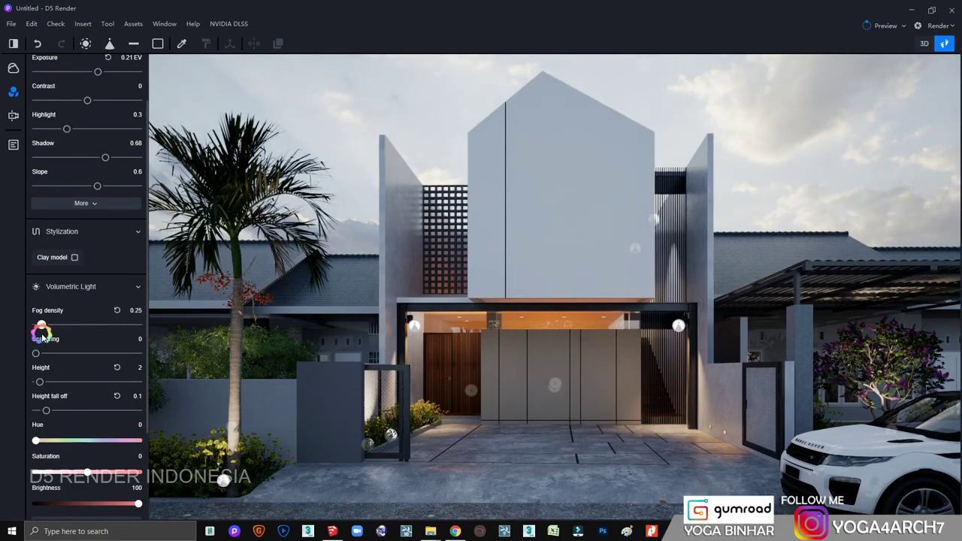
scroll(56, 316, "up", 2)
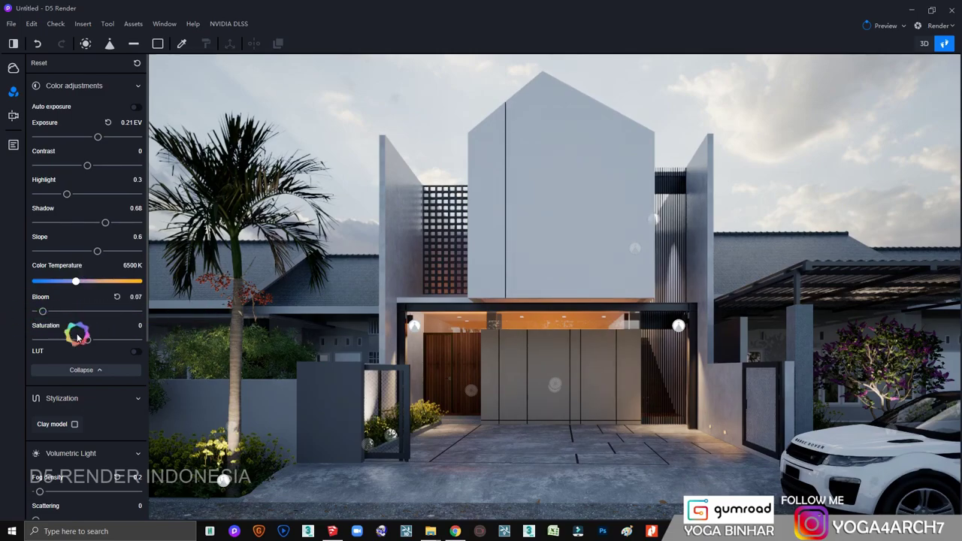
Apply the VibranceC LUT at intensity 0.1, with highlights at 1 and contrast 0.02.
left_click(135, 351)
left_click(126, 371)
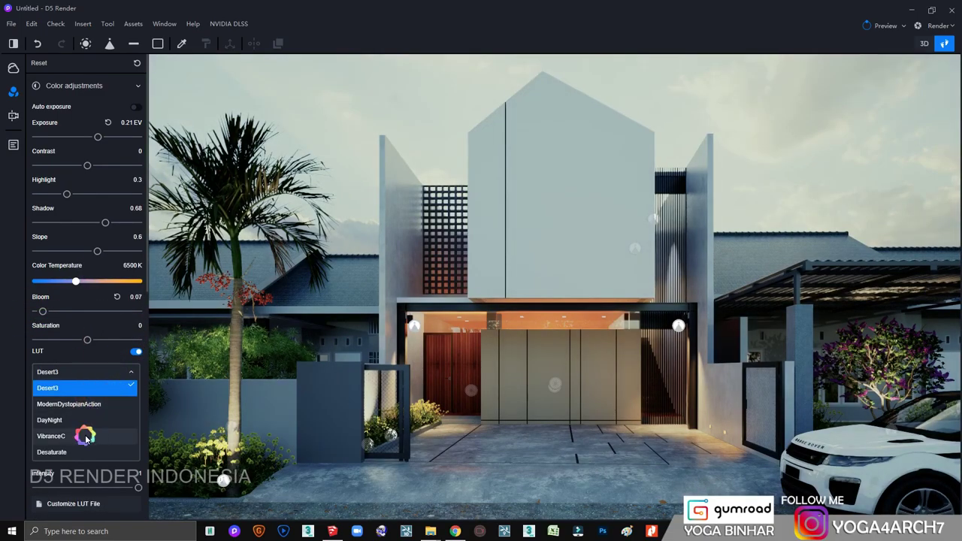
left_click(51, 436)
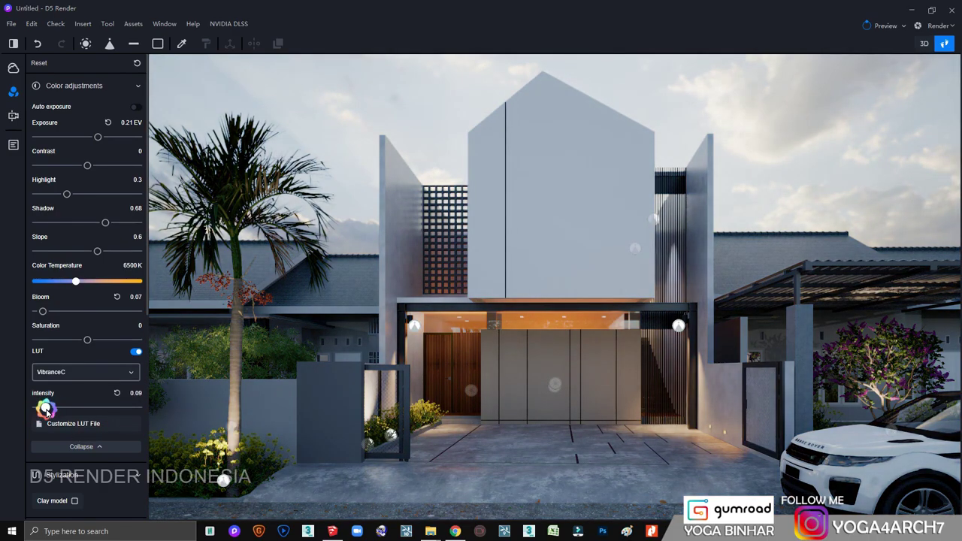
left_click(87, 341)
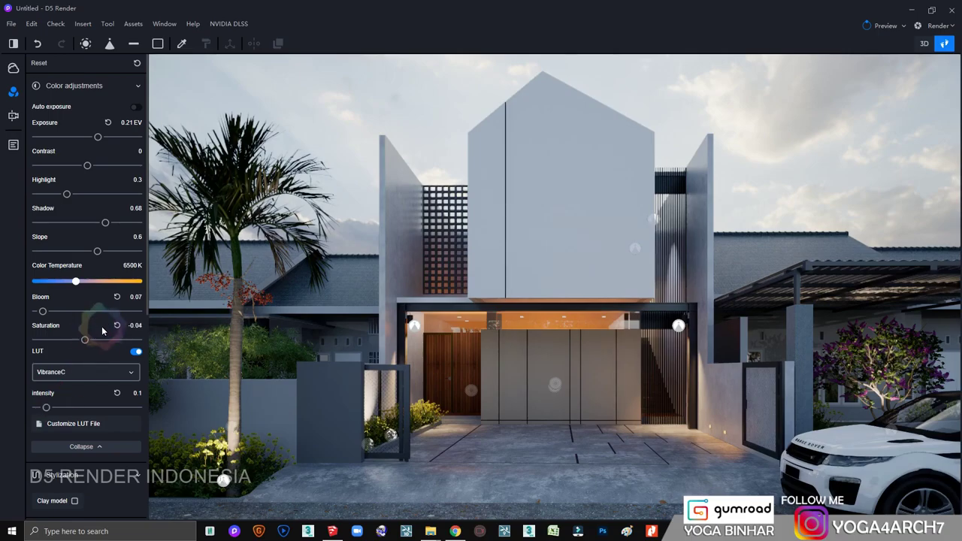
left_click(114, 285)
left_click_drag(66, 196, 168, 195)
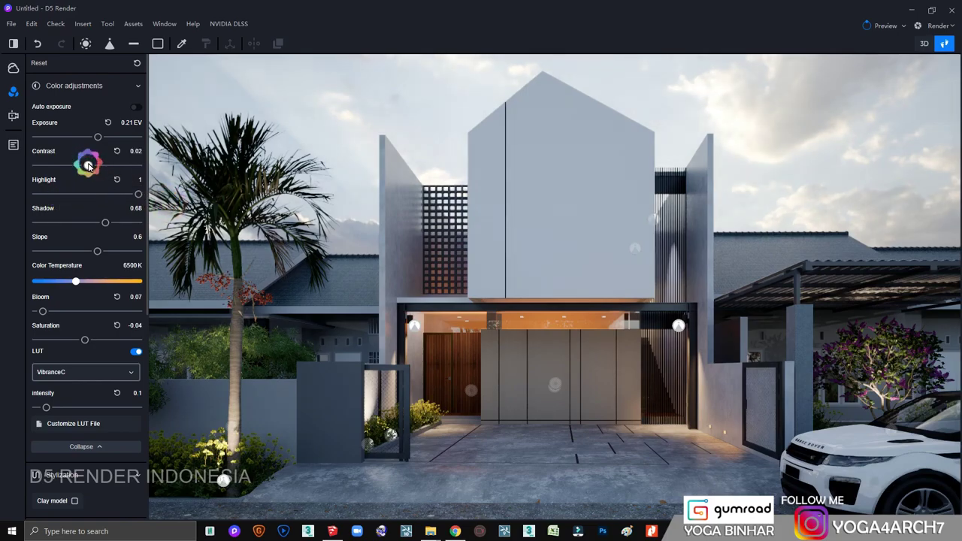
left_click(123, 236)
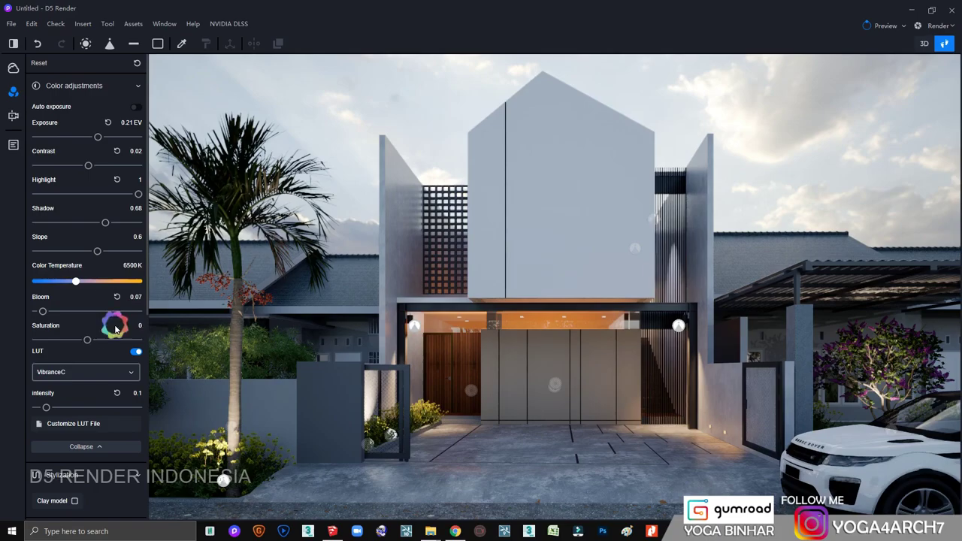
left_click(539, 114)
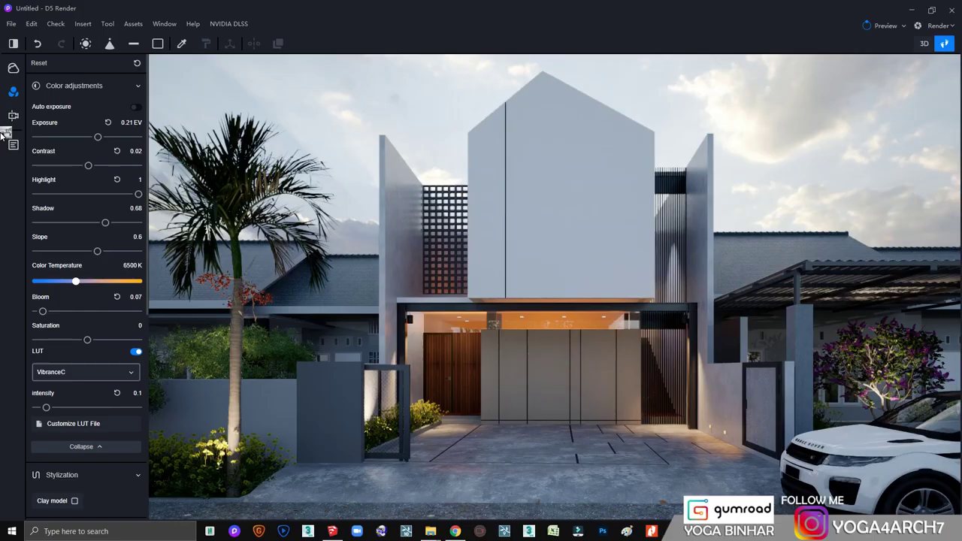
Switch Auto exposure off in Color adjustments, with Exposure 0.2 EV and Contrast 0.07.
left_click_drag(124, 90, 312, 106)
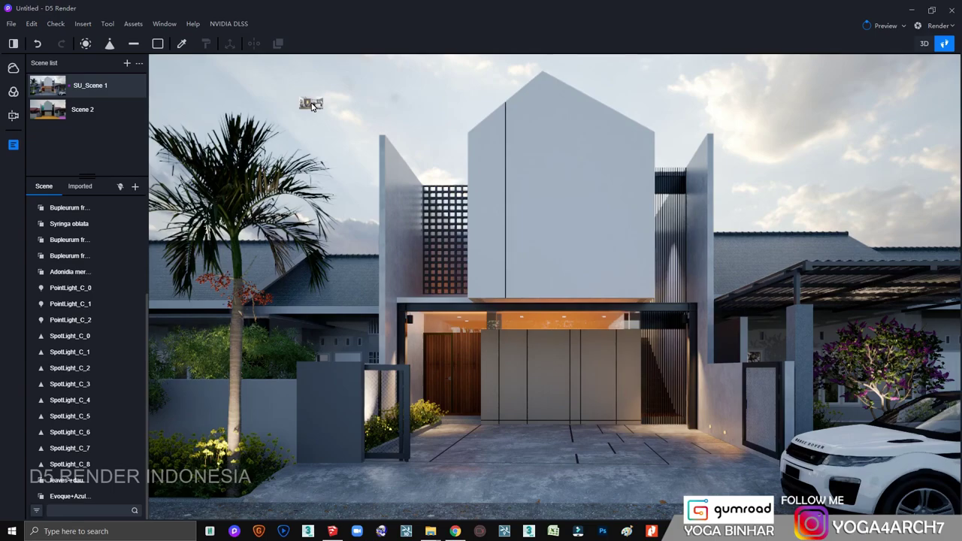
left_click_drag(312, 106, 267, 125)
left_click(13, 91)
left_click(136, 107)
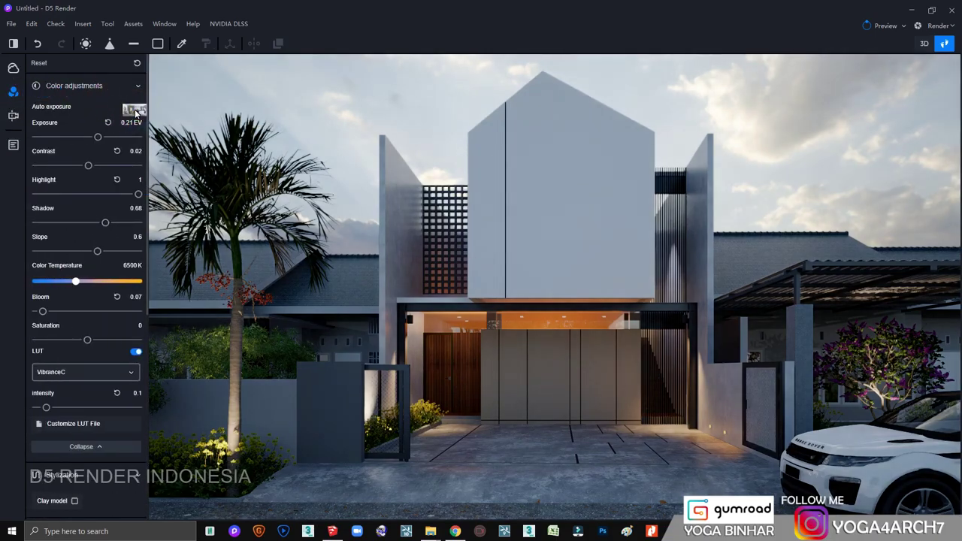
left_click(135, 107)
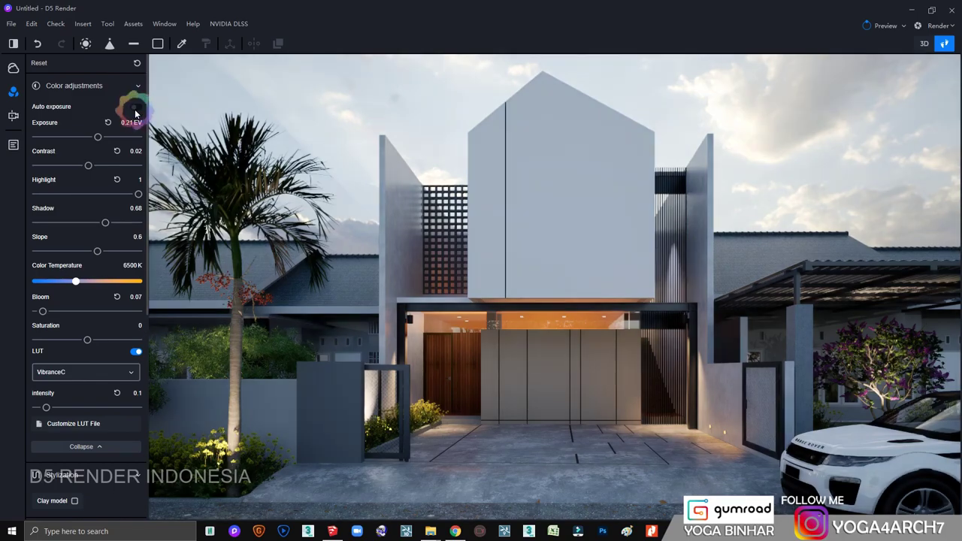
left_click(96, 136)
left_click(91, 165)
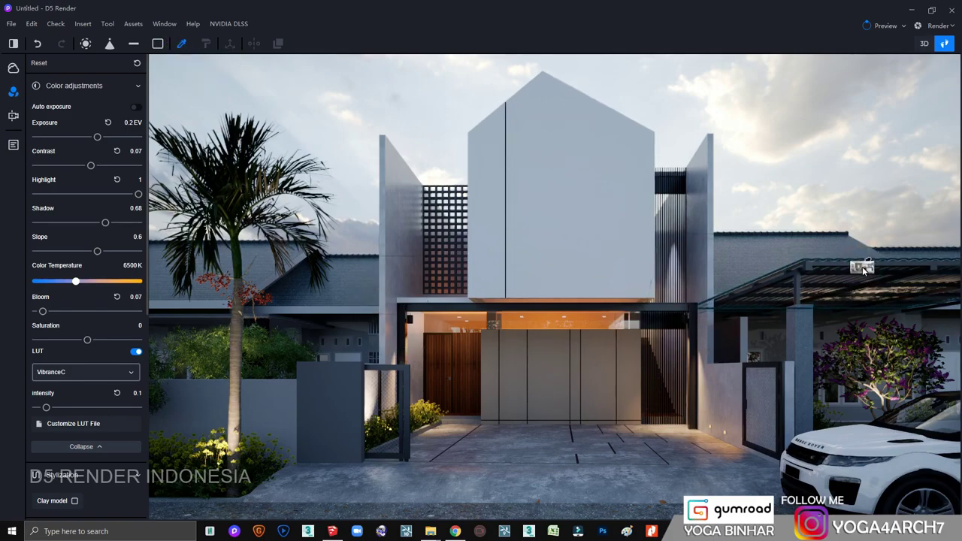
Brighten the carport roof material's colour value.
left_click(862, 267)
left_click_drag(827, 404, 883, 407)
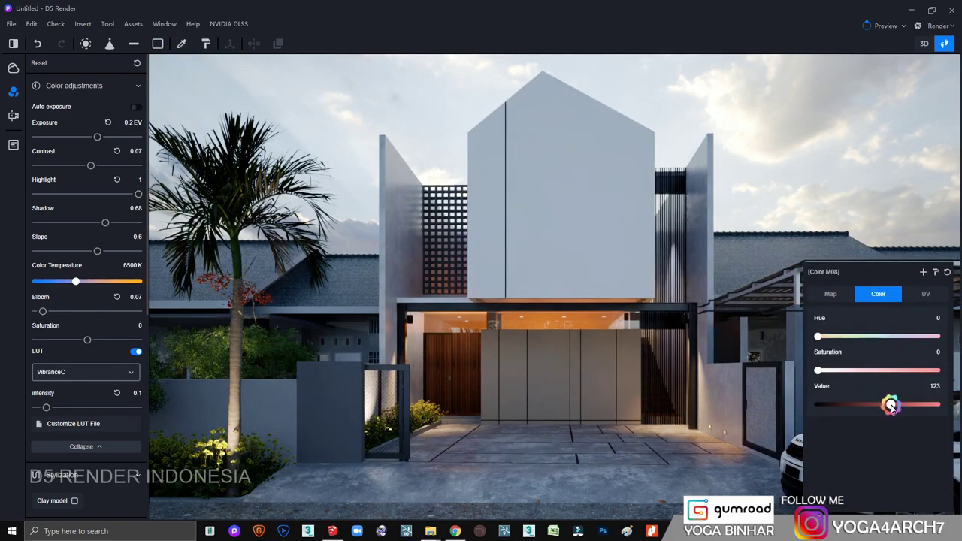
left_click(883, 188)
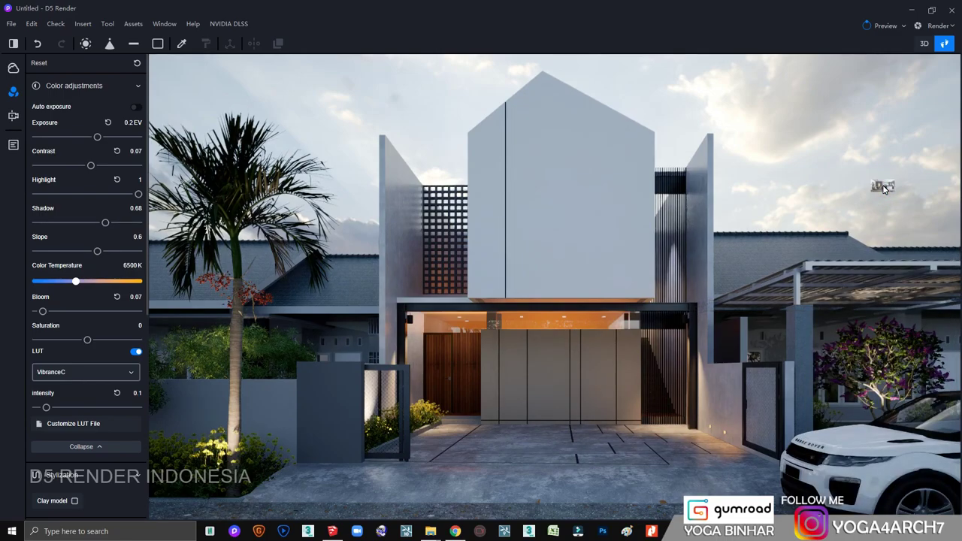
Set the tiled roof's colour value to 90 and shrink its UV stretch to 0.73 by 0.72.
left_click(181, 42)
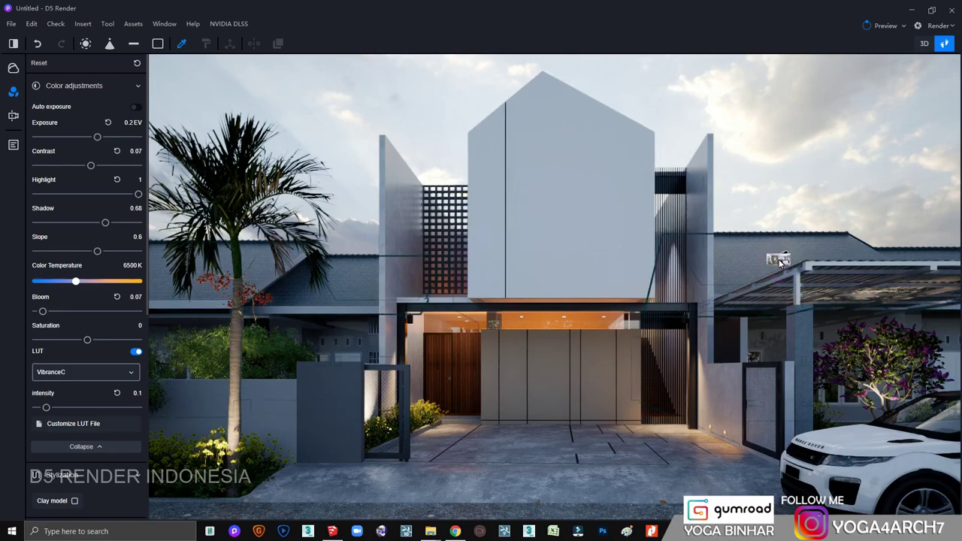
left_click(778, 260)
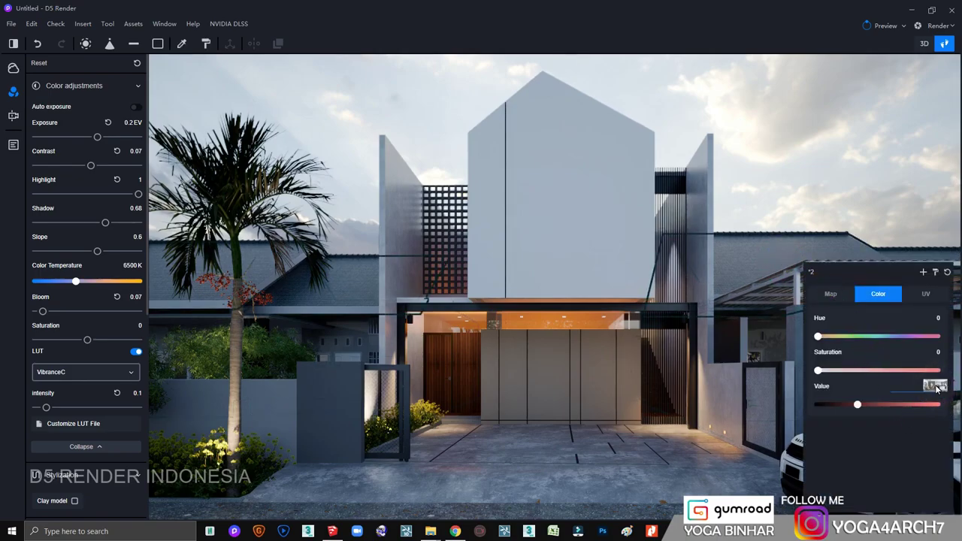
type("90")
key("Return")
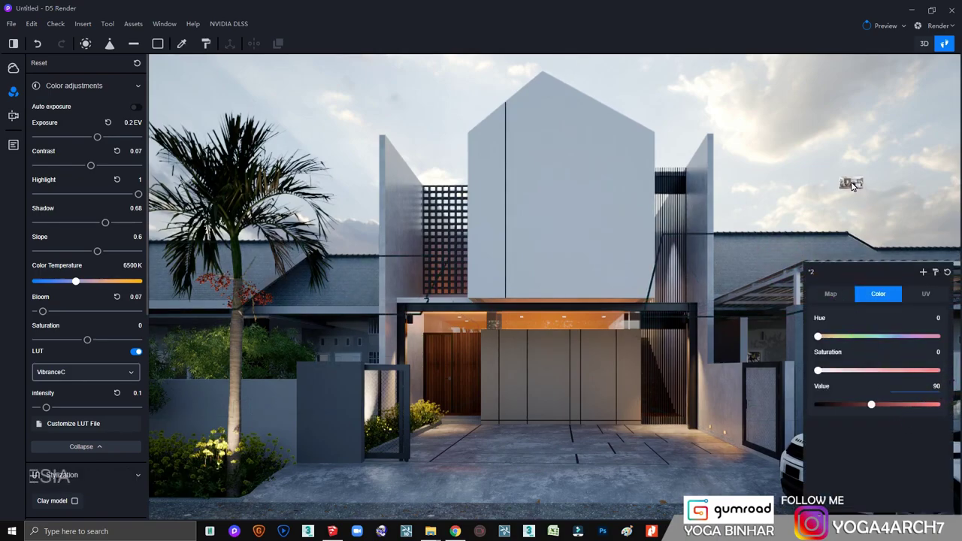
left_click(927, 294)
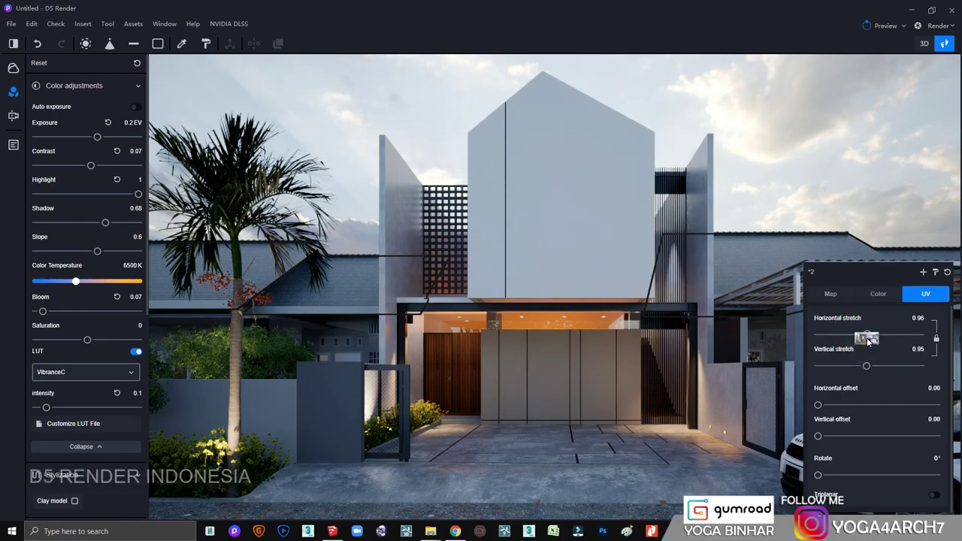
mouse_move(601, 411)
right_mouse_down()
mouse_move(699, 316)
mouse_move(609, 409)
right_mouse_up()
left_click(182, 43)
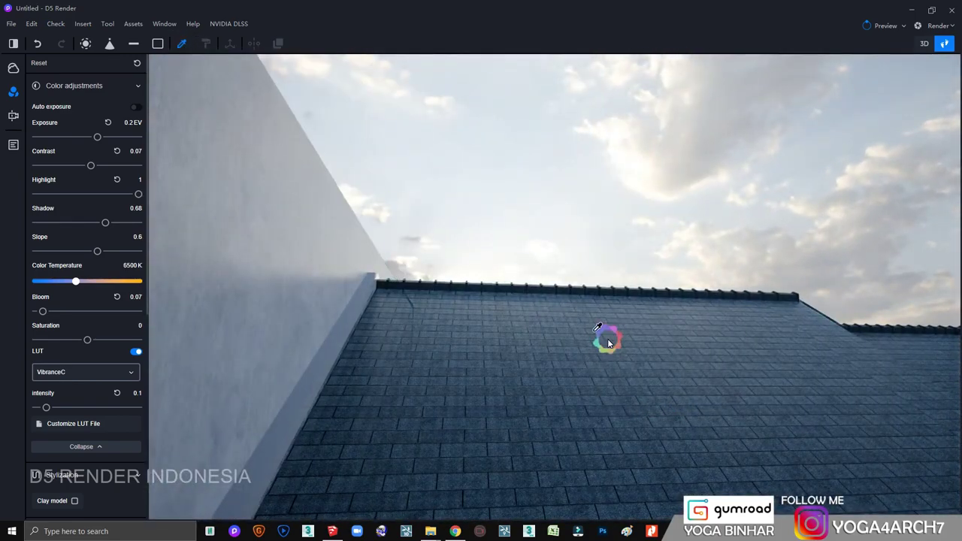
left_click(609, 342)
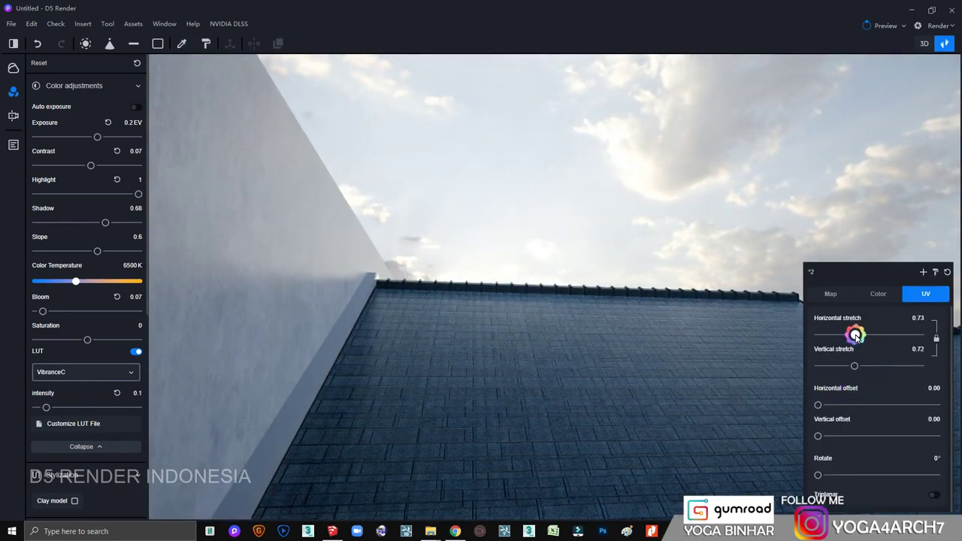
right_click_drag(518, 334, 552, 383)
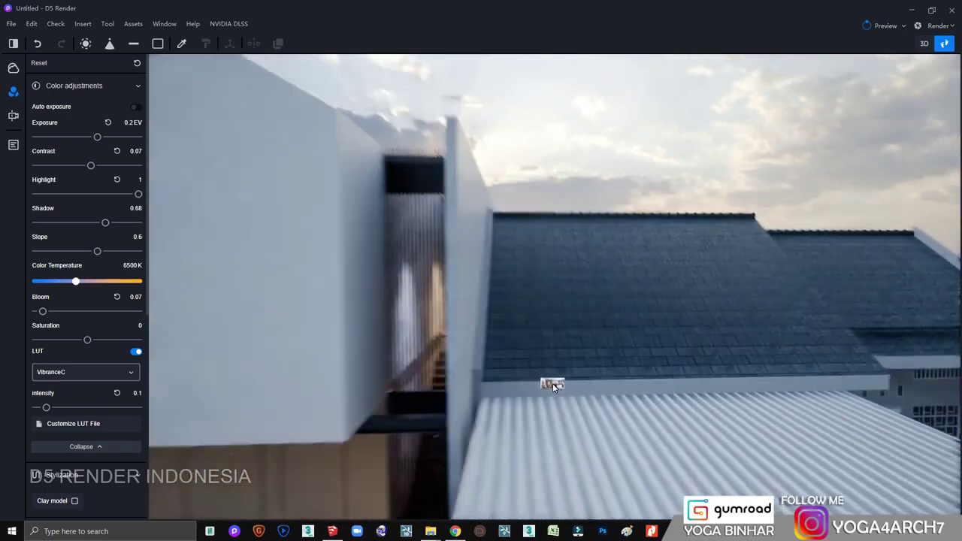
left_click(13, 144)
Raise the Blacktop New paving colour value to 116 and update SU_Scene 1 with the front view.
left_click(47, 87)
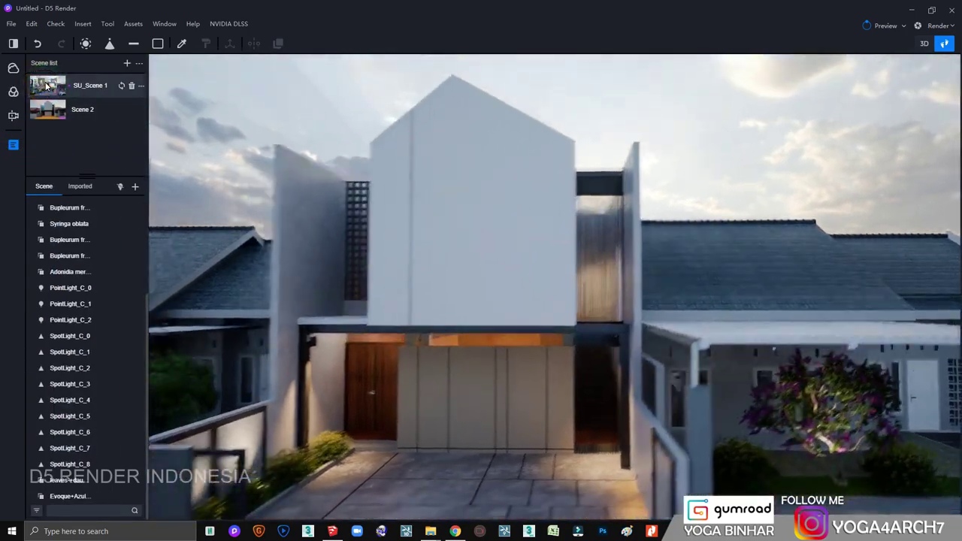
left_click_drag(47, 87, 806, 87)
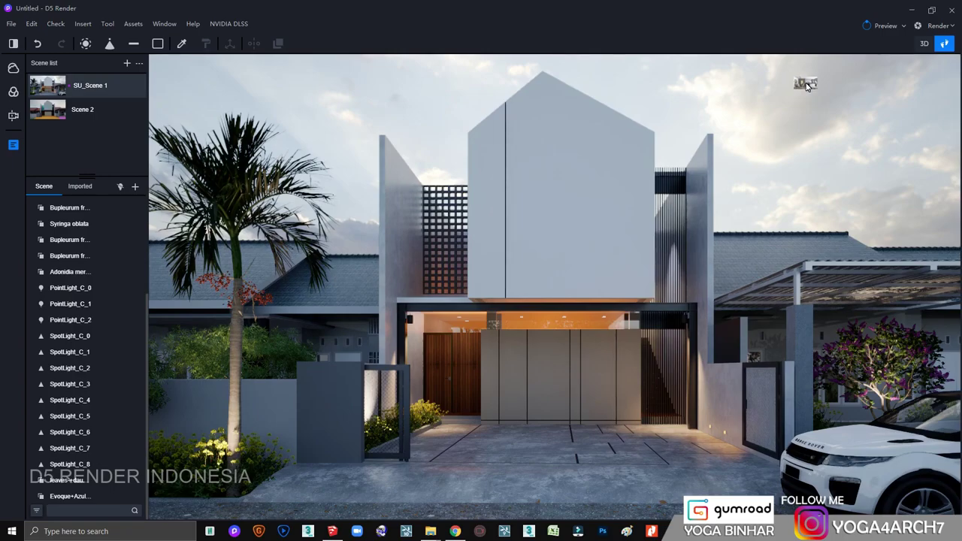
left_click_drag(807, 87, 188, 516)
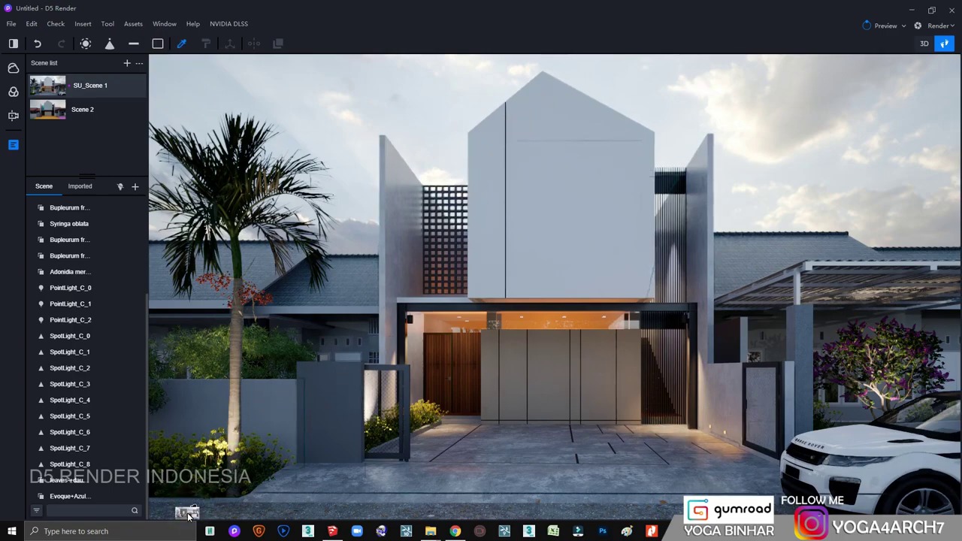
left_click(188, 515)
left_click(878, 293)
left_click_drag(877, 405, 887, 405)
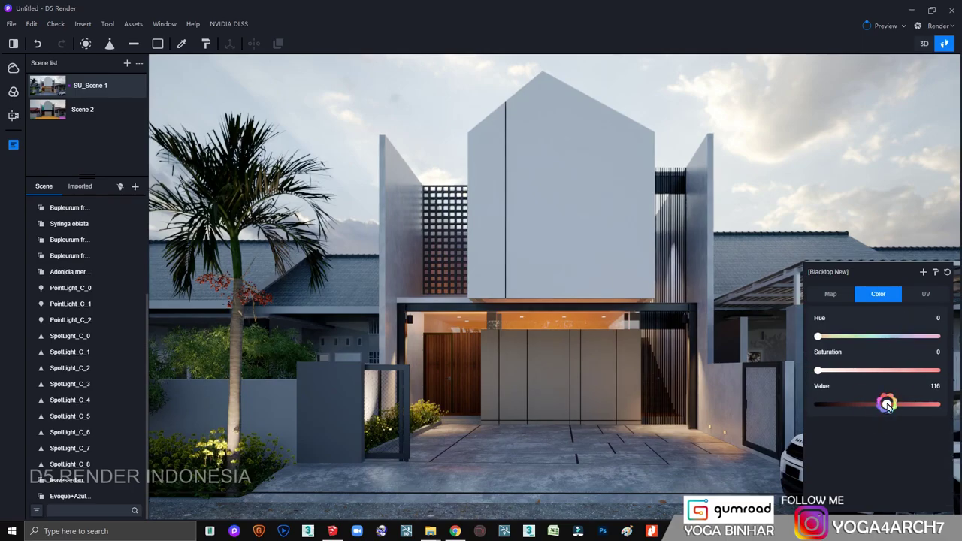
left_click(830, 294)
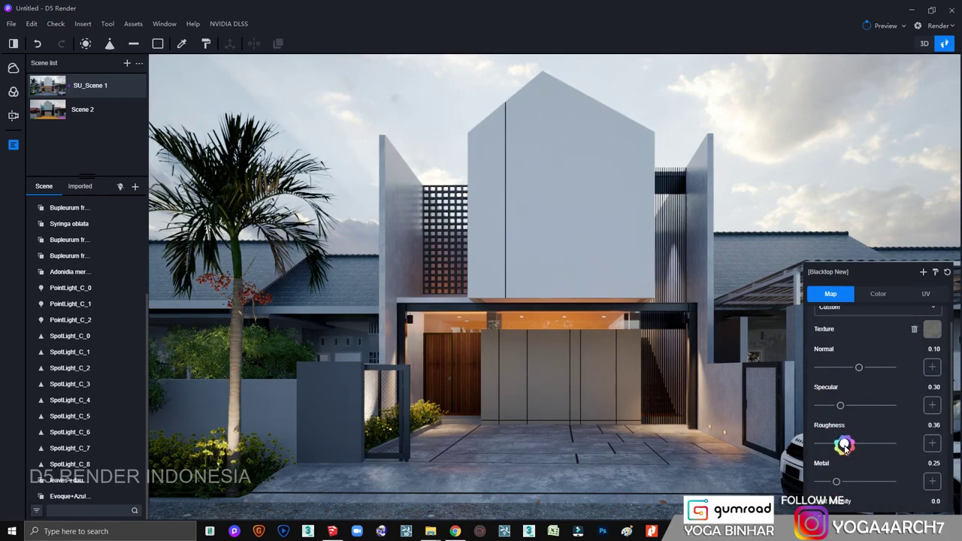
left_click(762, 176)
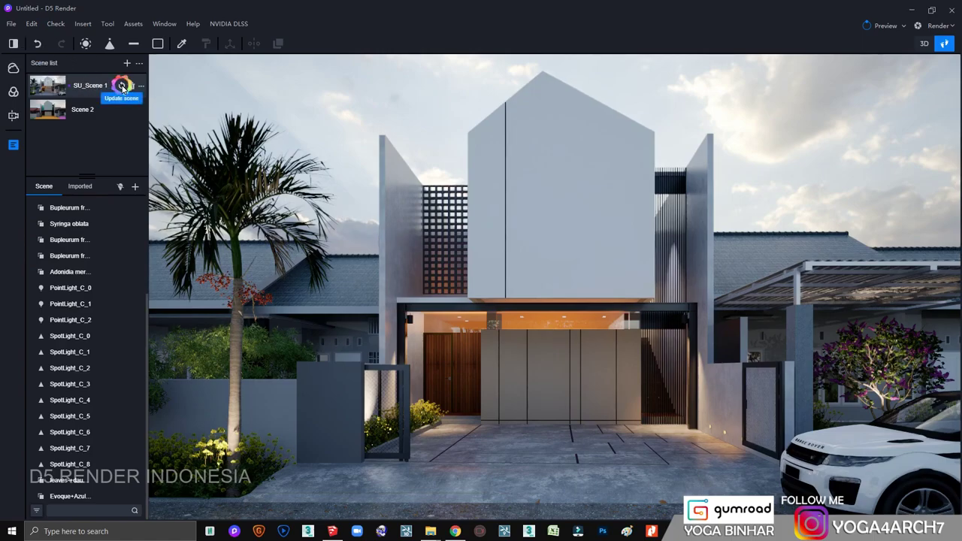
left_click(120, 87)
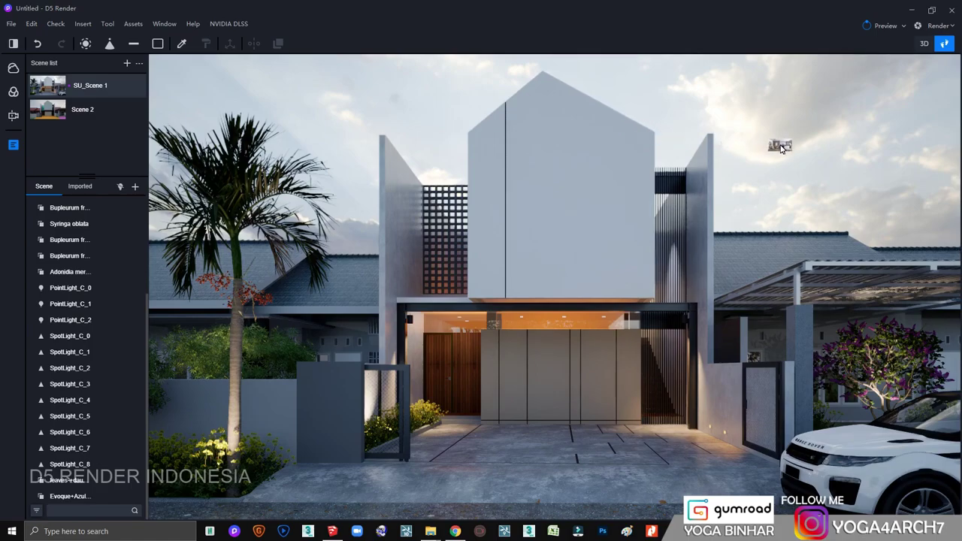
Set the image export to 16:9 at 4000 × 2251, then browse to Local Disk (H:) to save.
left_click(932, 26)
left_click(872, 37)
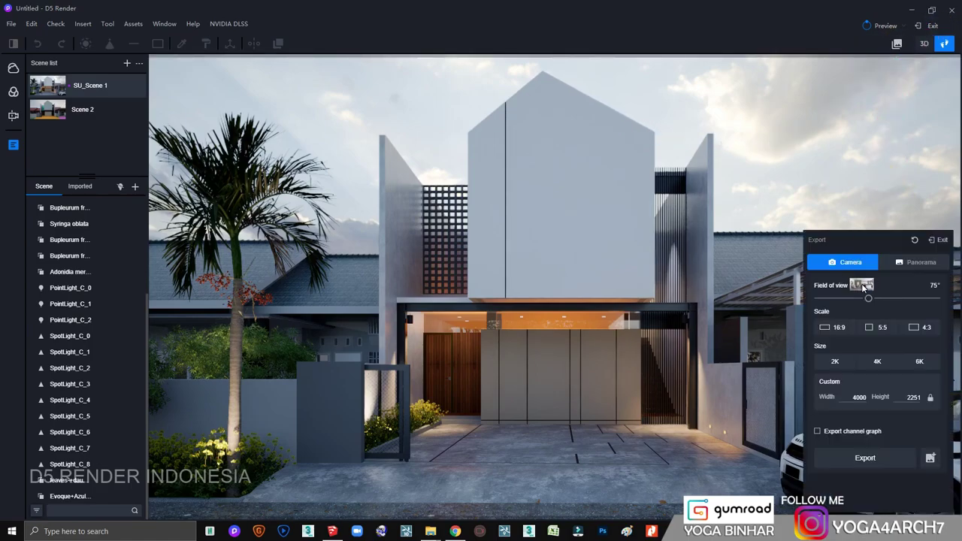
left_click(836, 327)
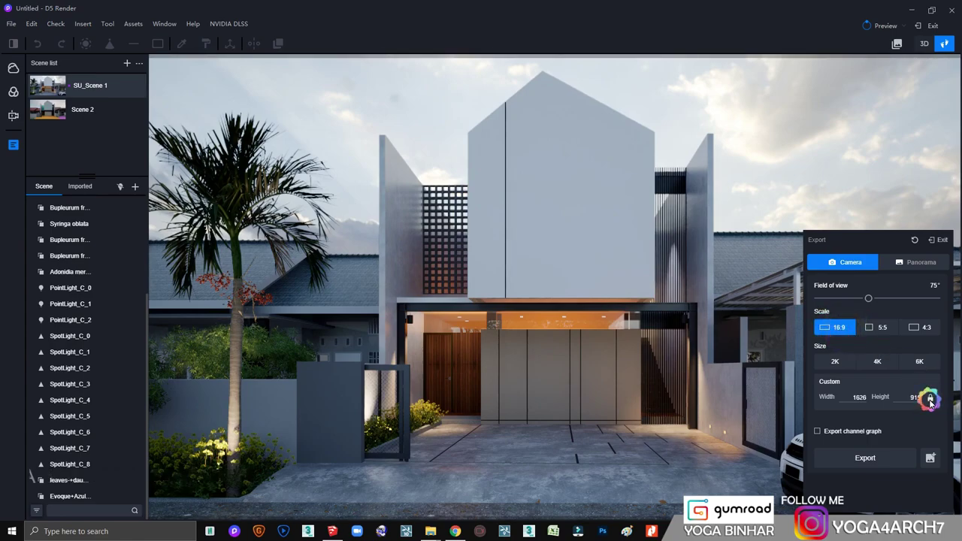
left_click(870, 398)
type("40")
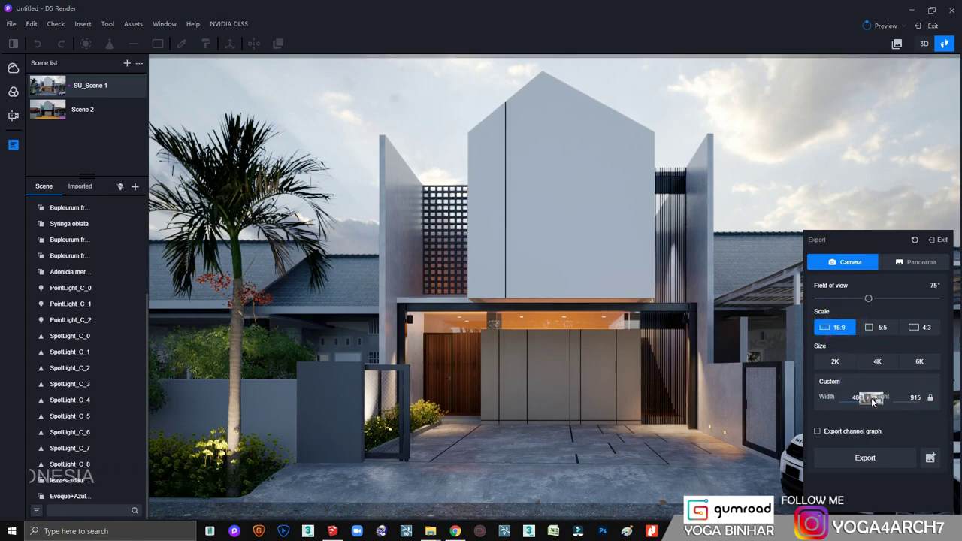
type("00")
key("Return")
left_click(904, 463)
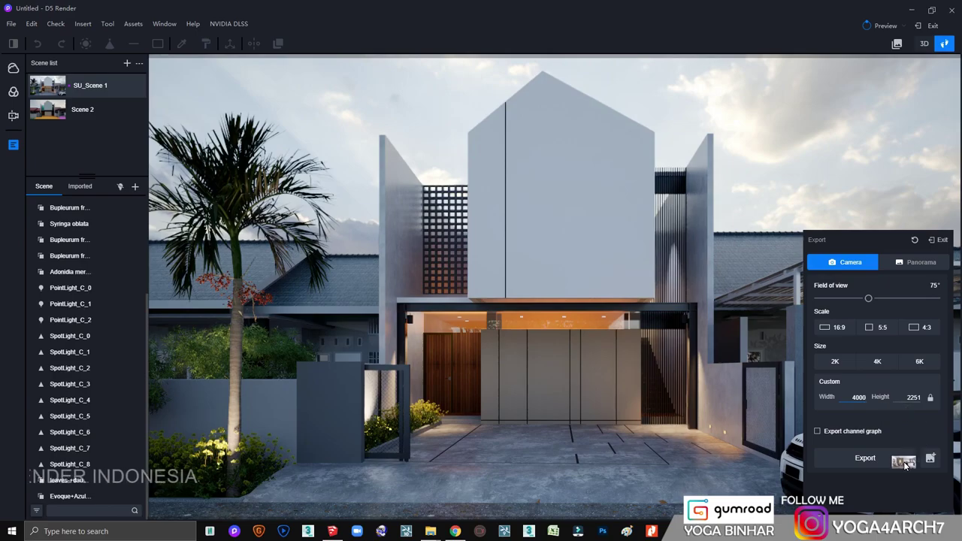
left_click(75, 287)
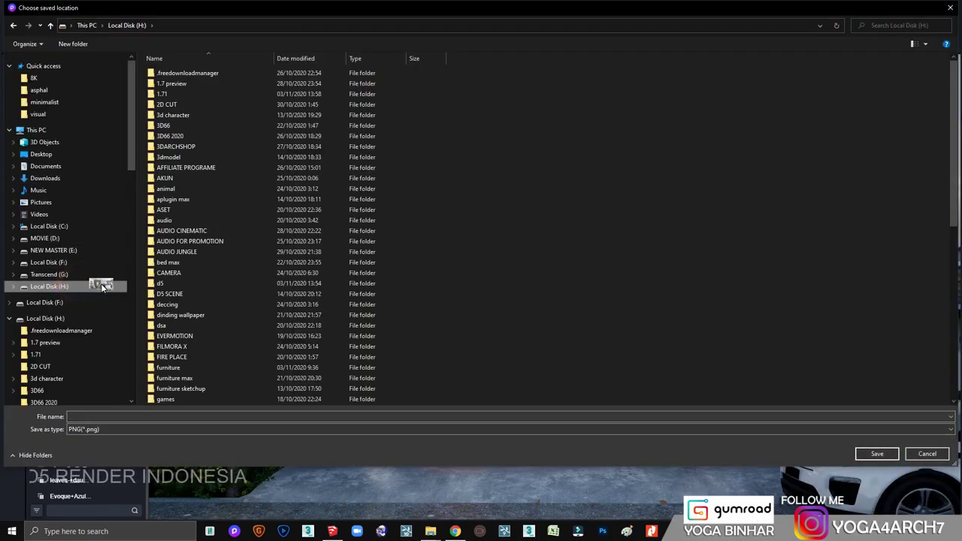
Save the PNG into H:\D5 SCENE\minimalist, starting the 4000 × 2251 render.
left_click(209, 295)
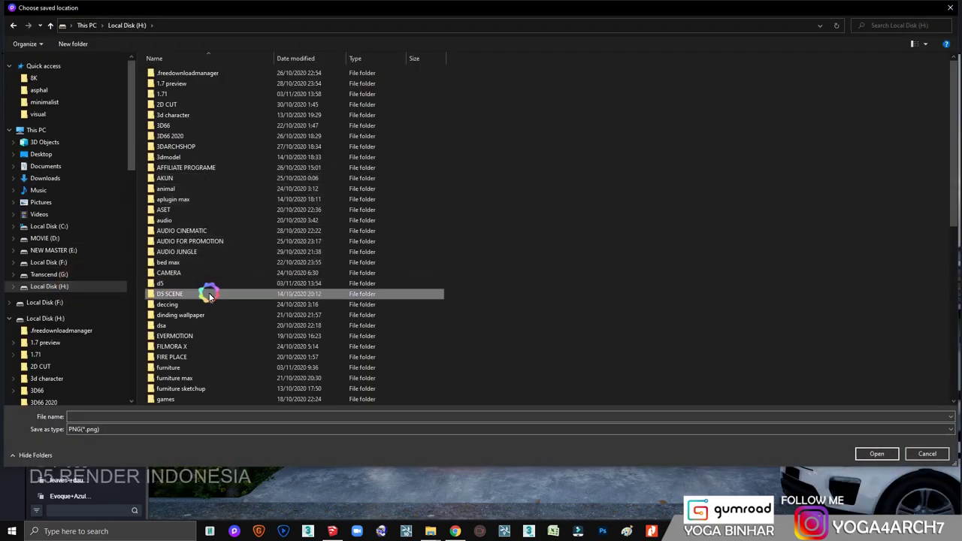
double_click(209, 294)
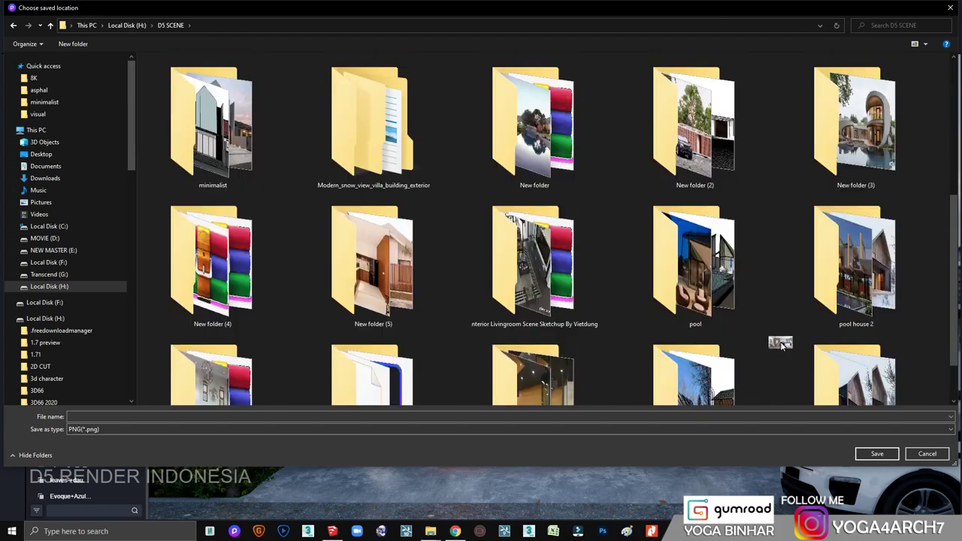
scroll(780, 346, "down", 1)
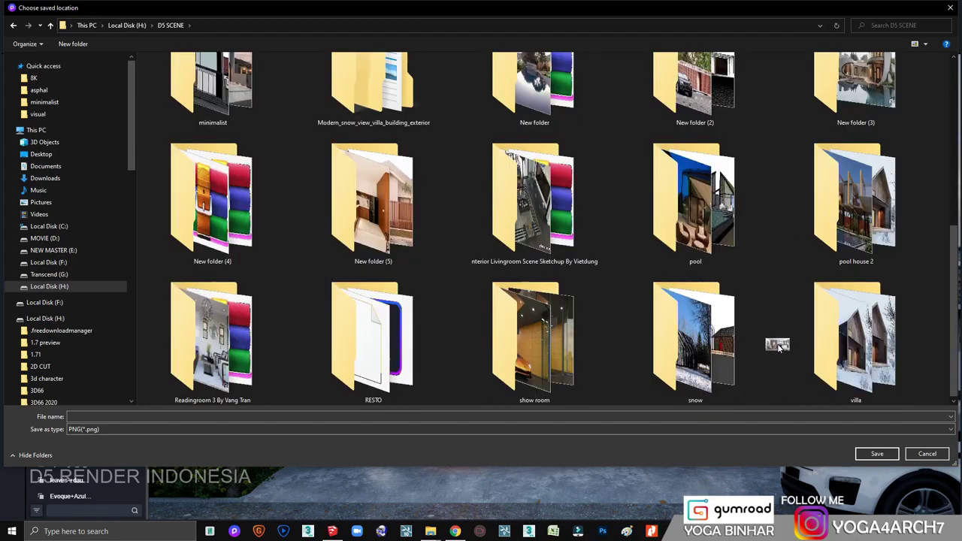
double_click(211, 87)
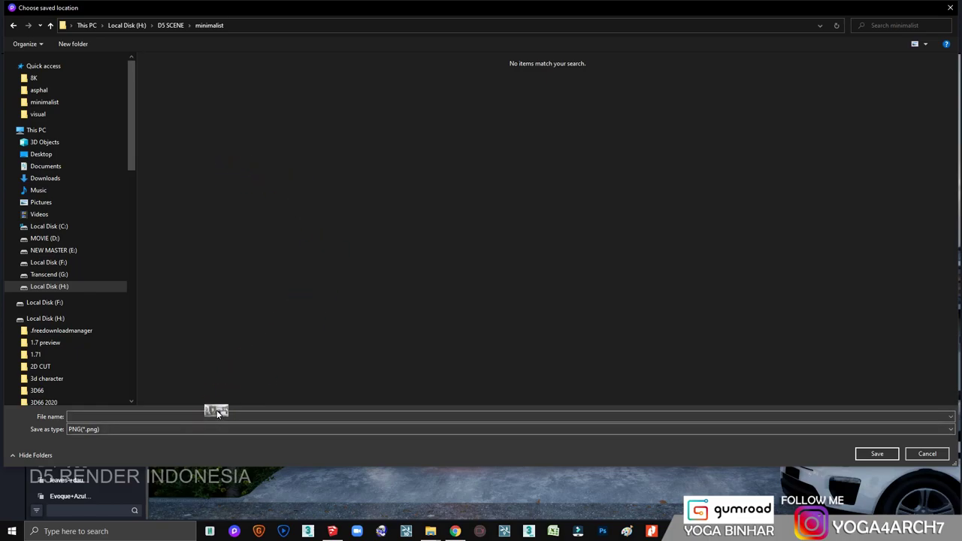
key("Return")
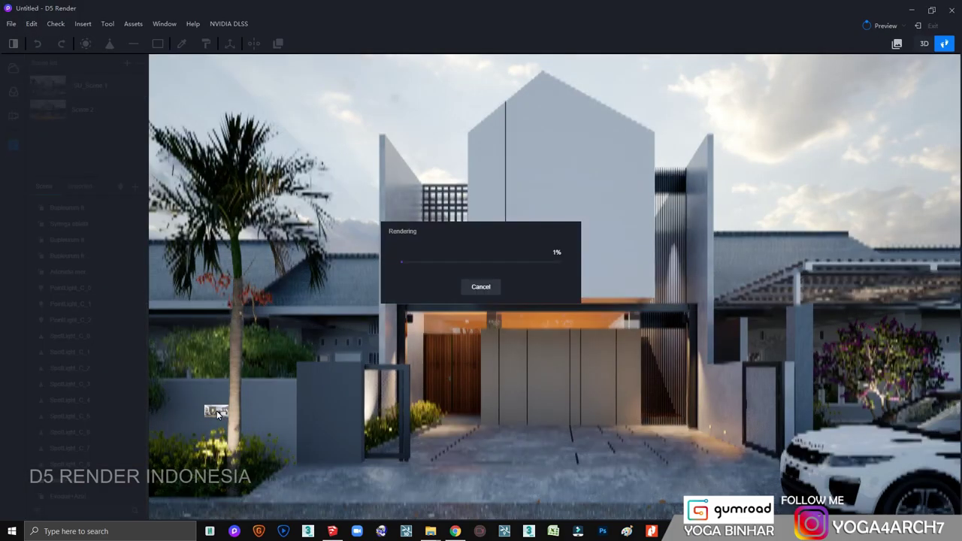